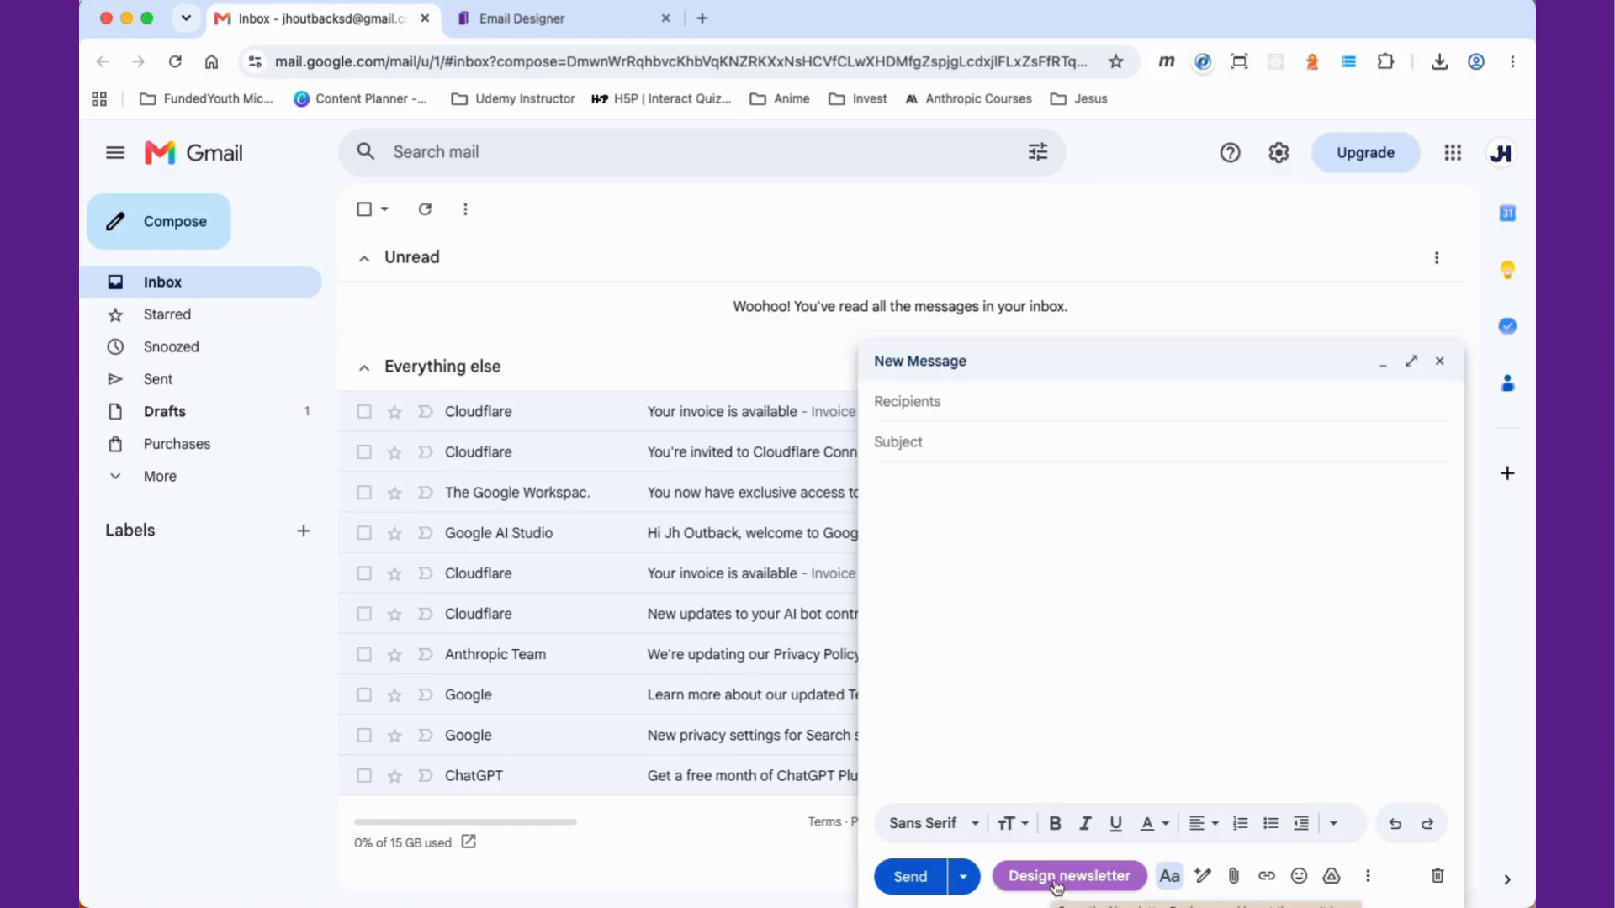
Step: Open the newsletter designer from the Gmail draft and insert its default newsletter into the email
{"action": "left_click", "coordinate": [1064, 881]}
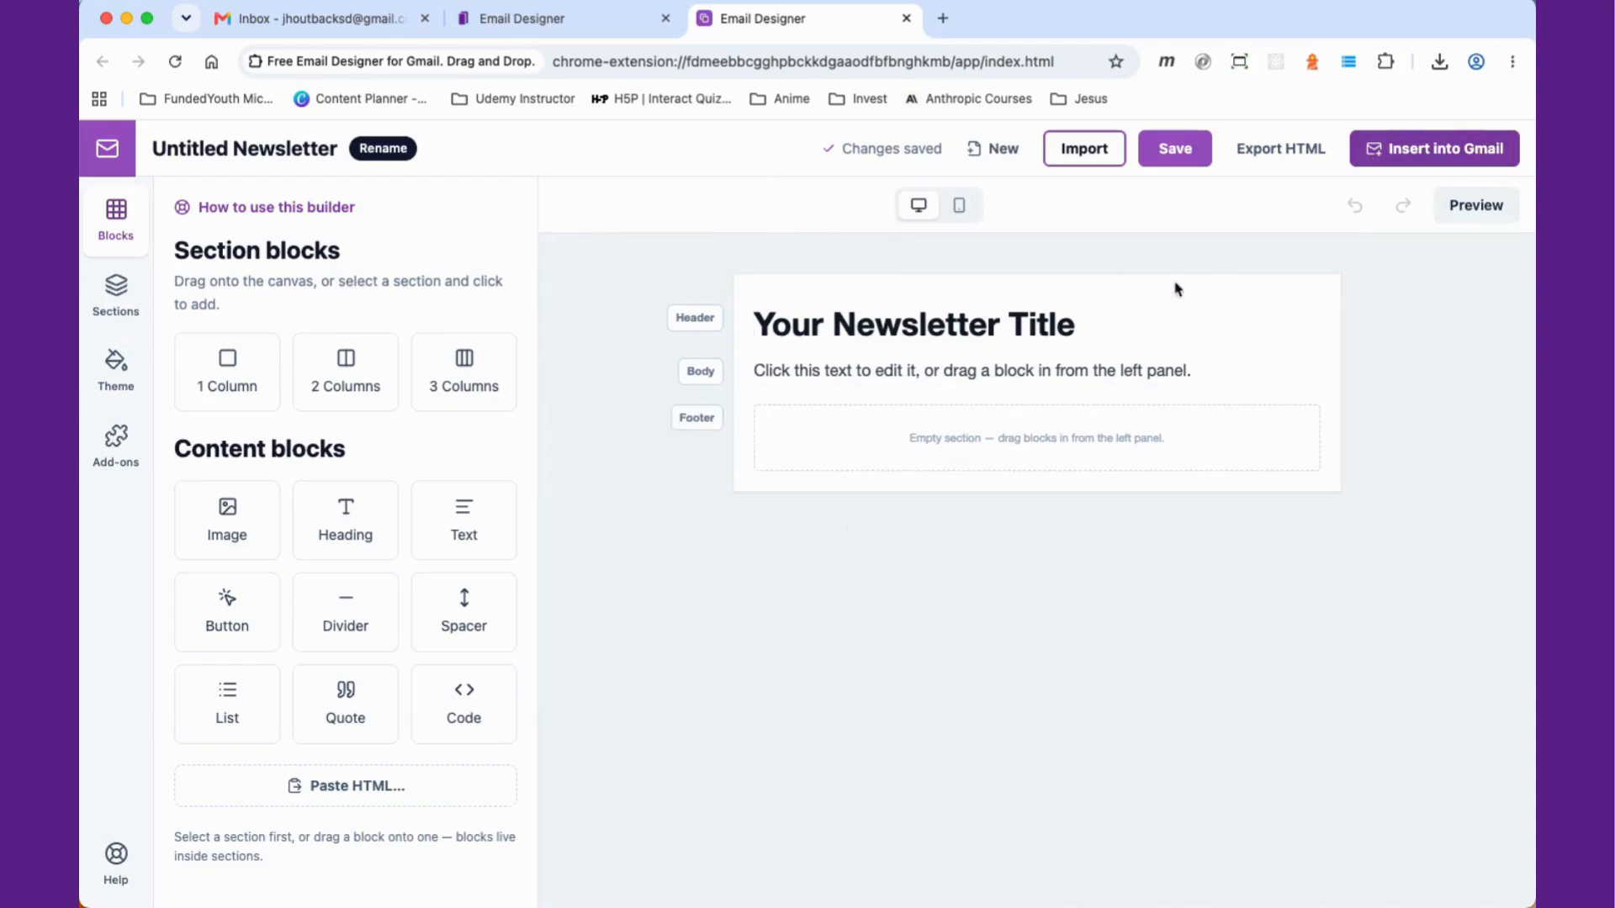
{"action": "left_click", "coordinate": [1457, 158]}
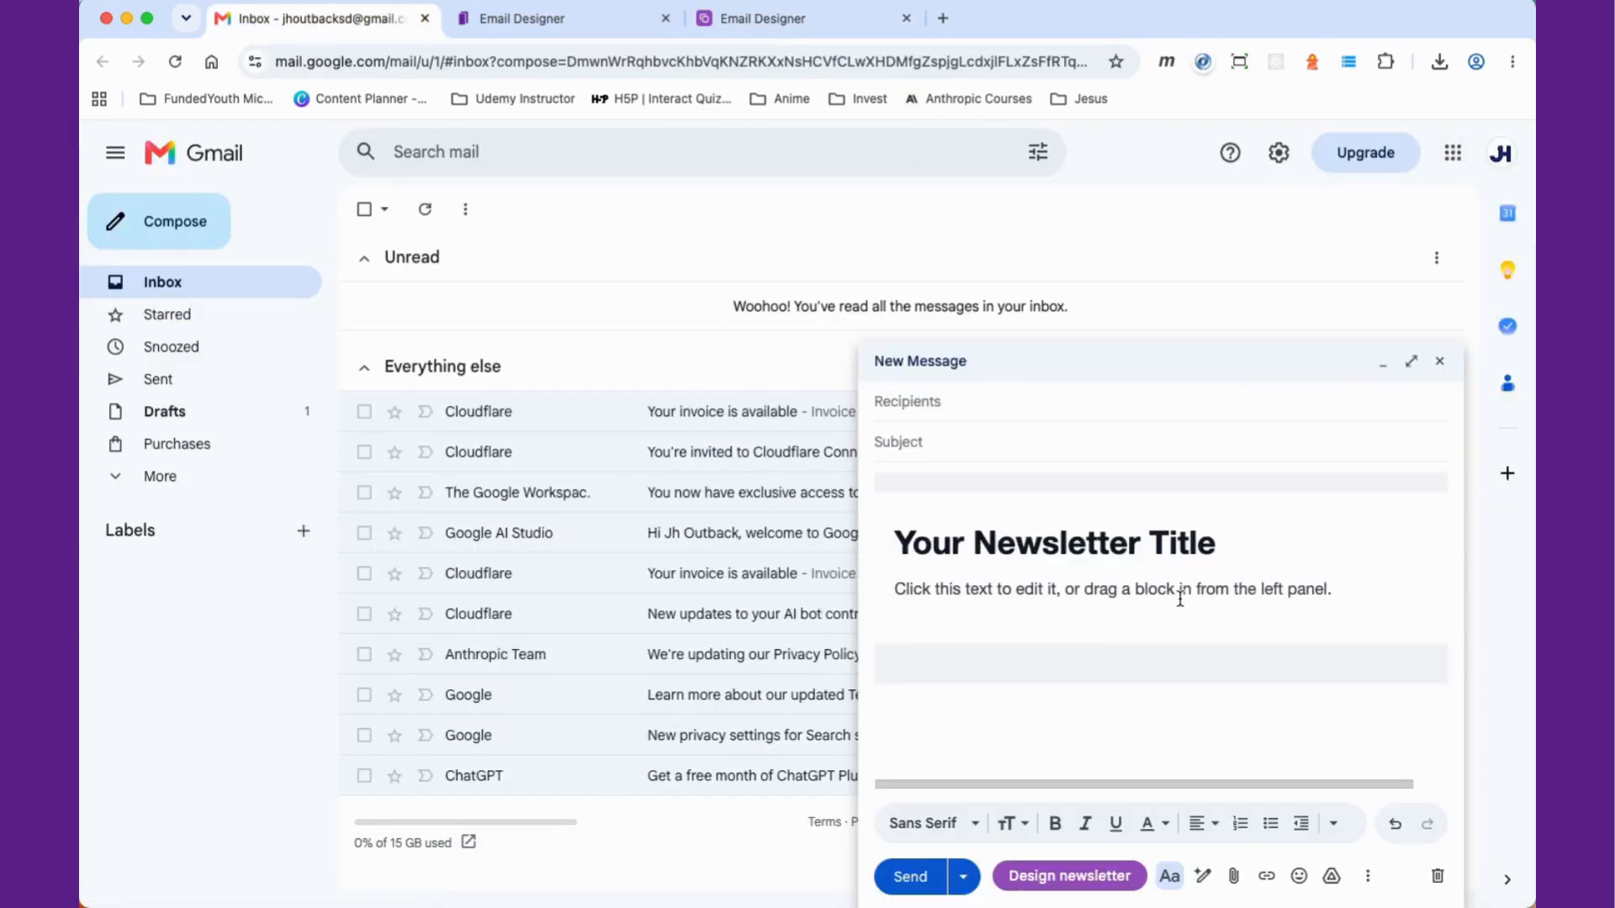
Step: Undo the newsletter insertion in the draft and close the extension's designer tab
{"action": "key", "text": "super+z"}
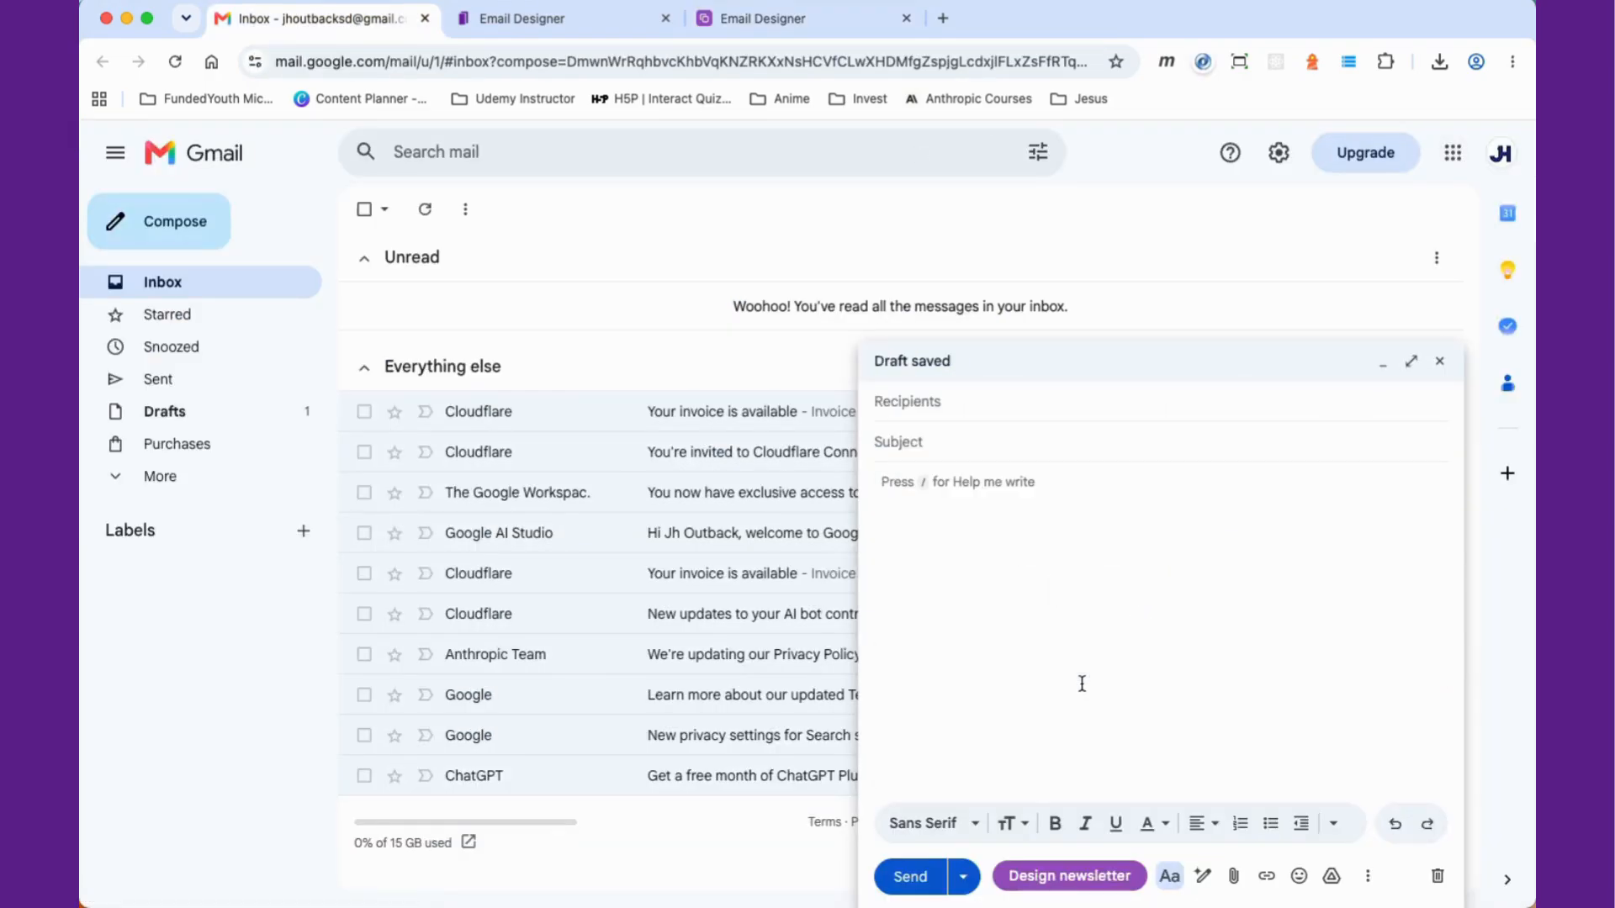
{"action": "left_click", "coordinate": [906, 17]}
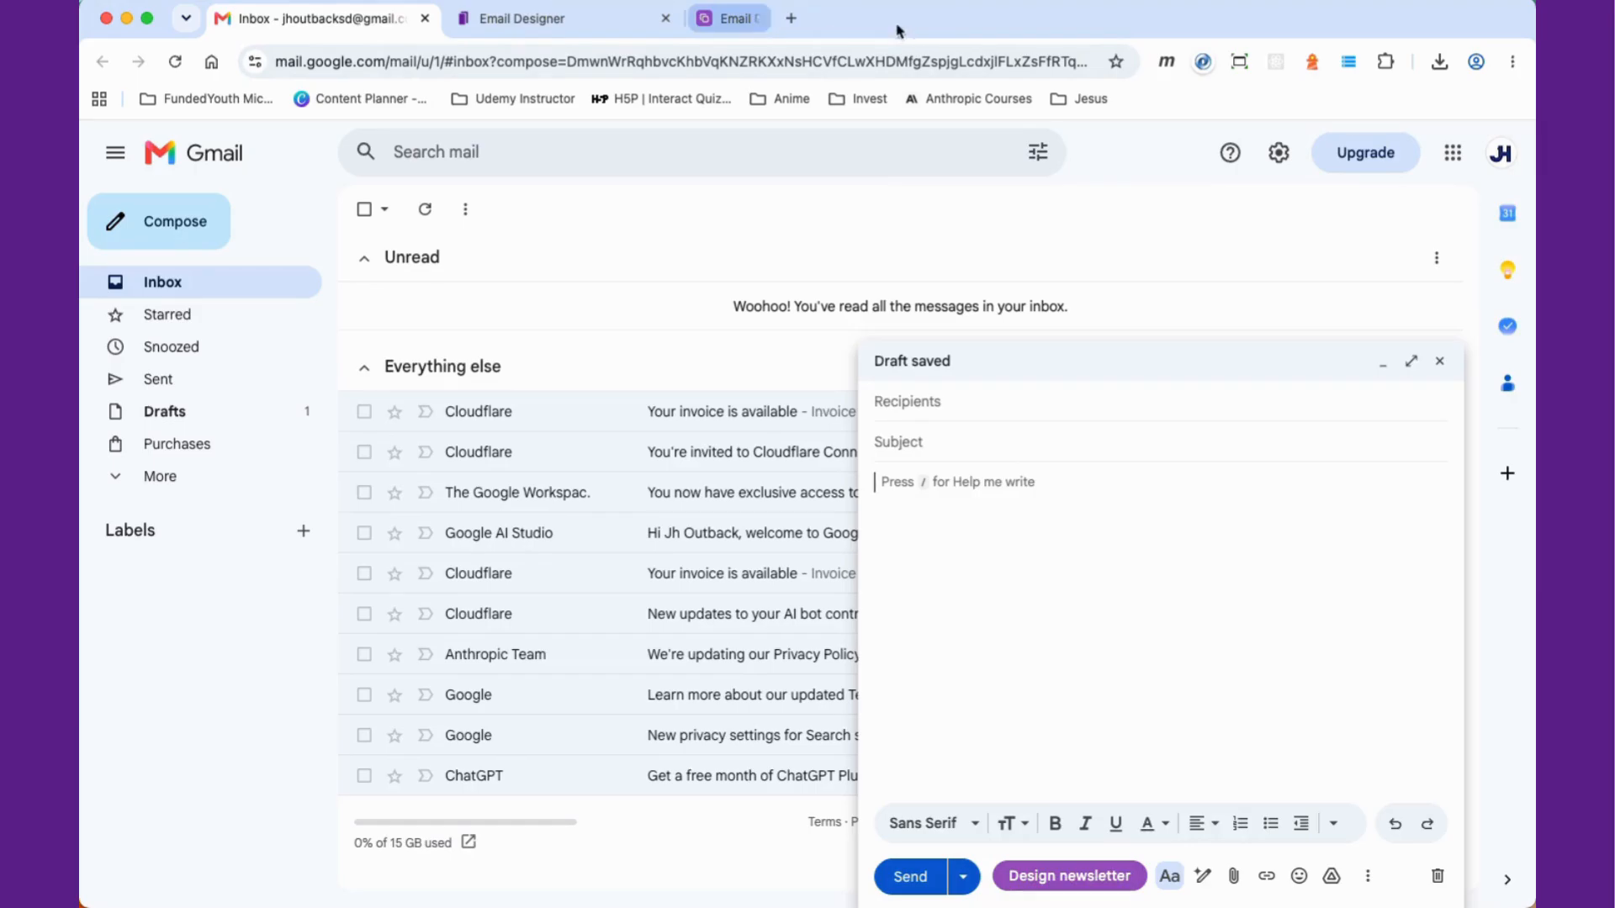
Step: Switch to the local Email Designer tab and compare the desktop and mobile canvas views
{"action": "left_click", "coordinate": [602, 24]}
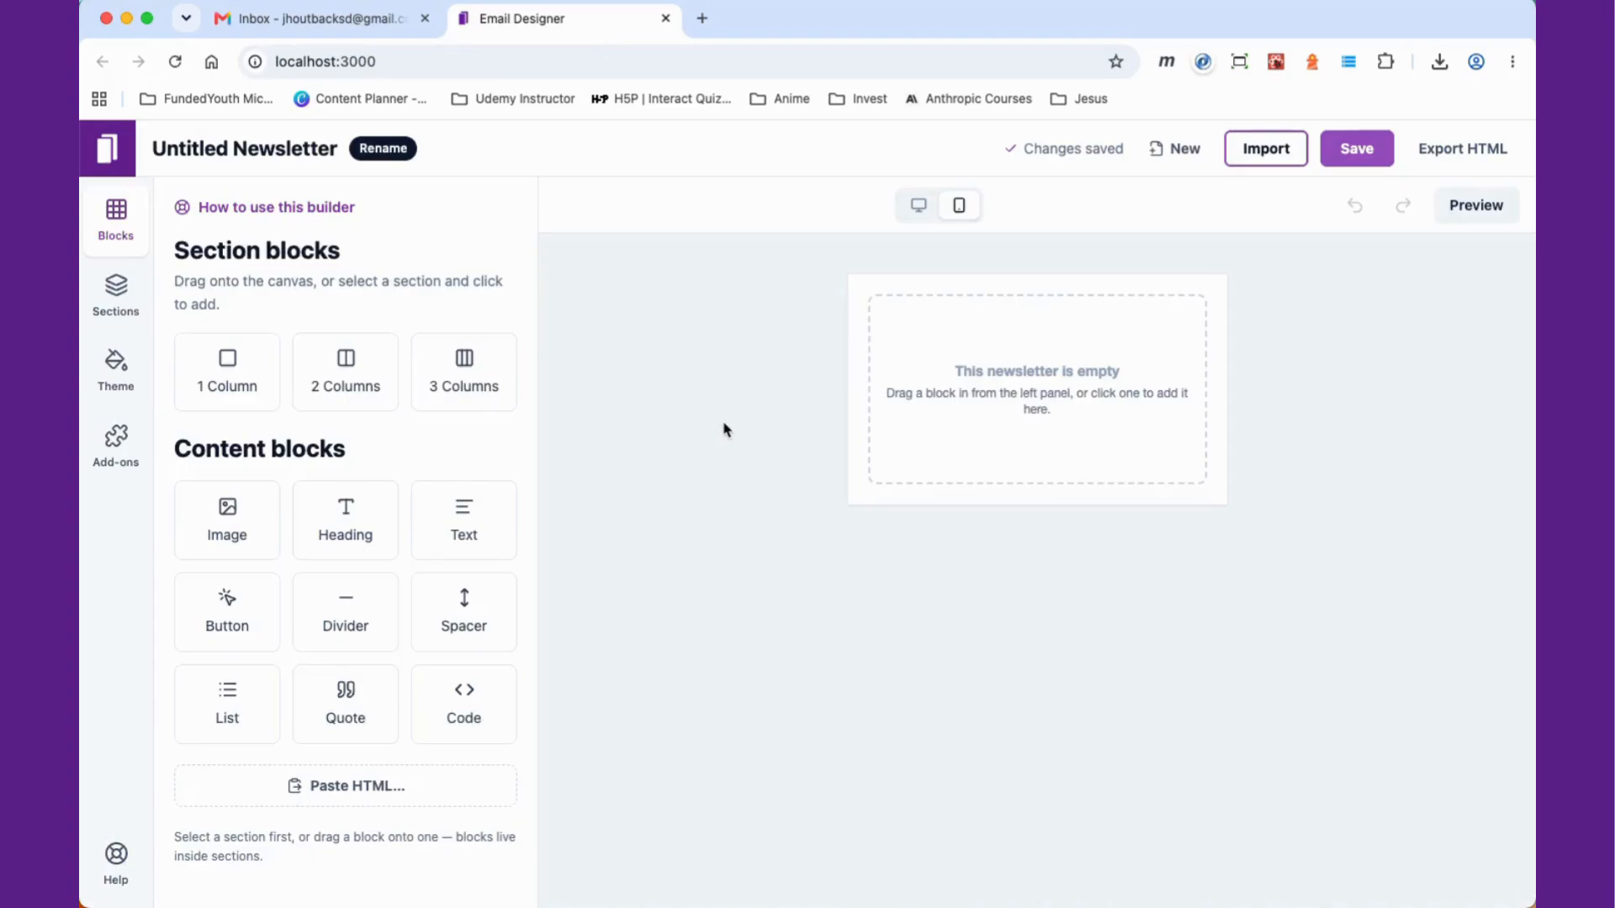
{"action": "left_click", "coordinate": [919, 208]}
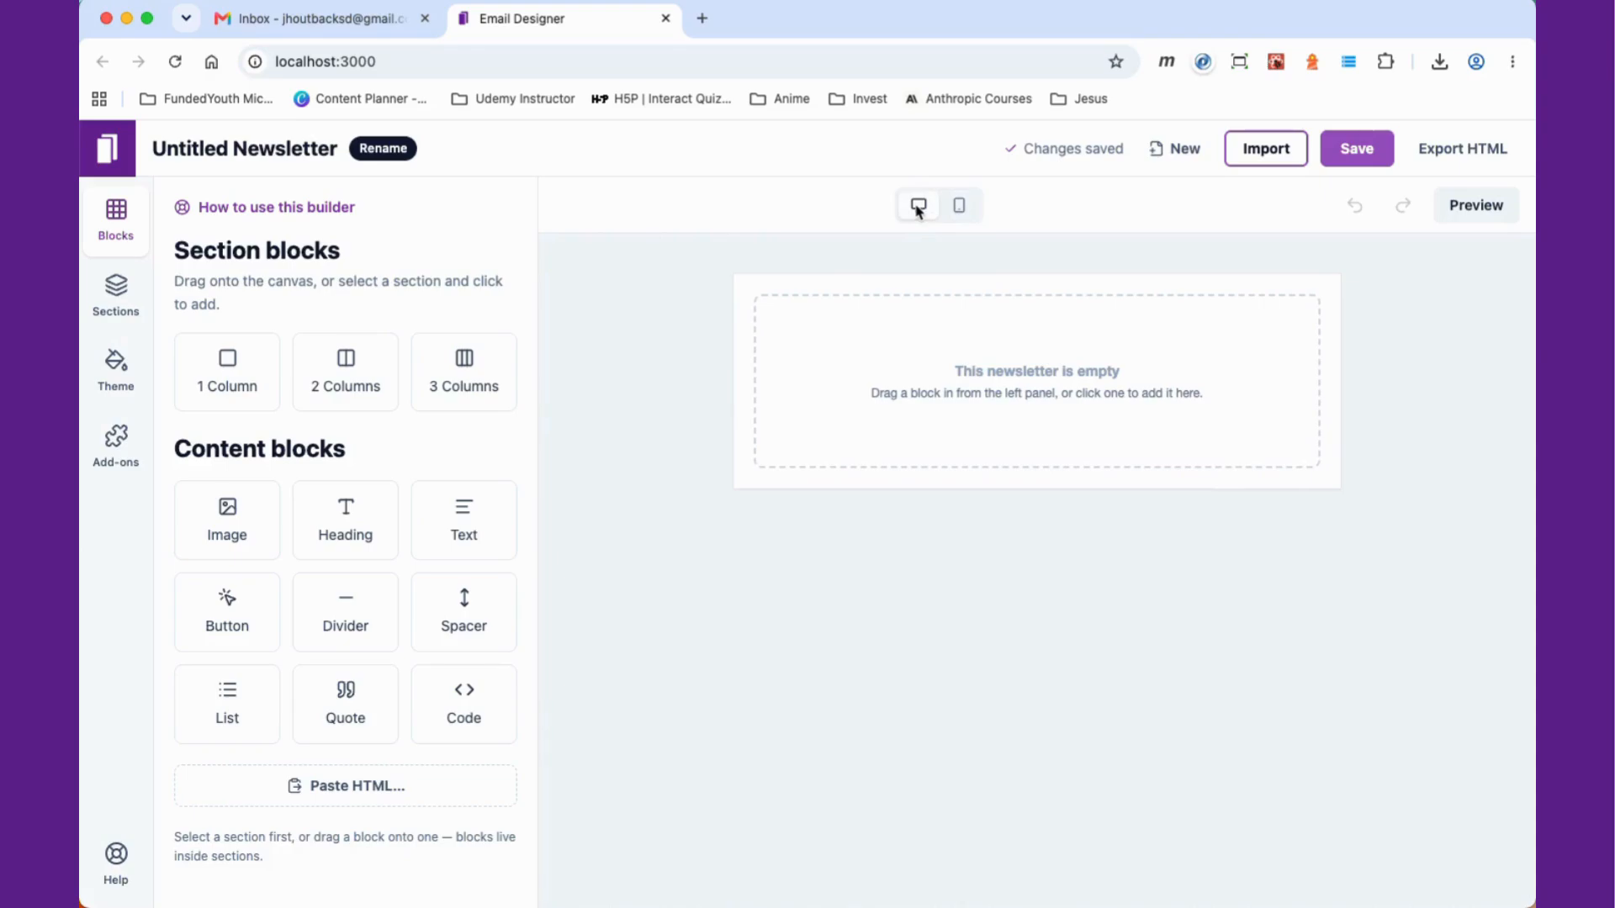
{"action": "left_click", "coordinate": [959, 208]}
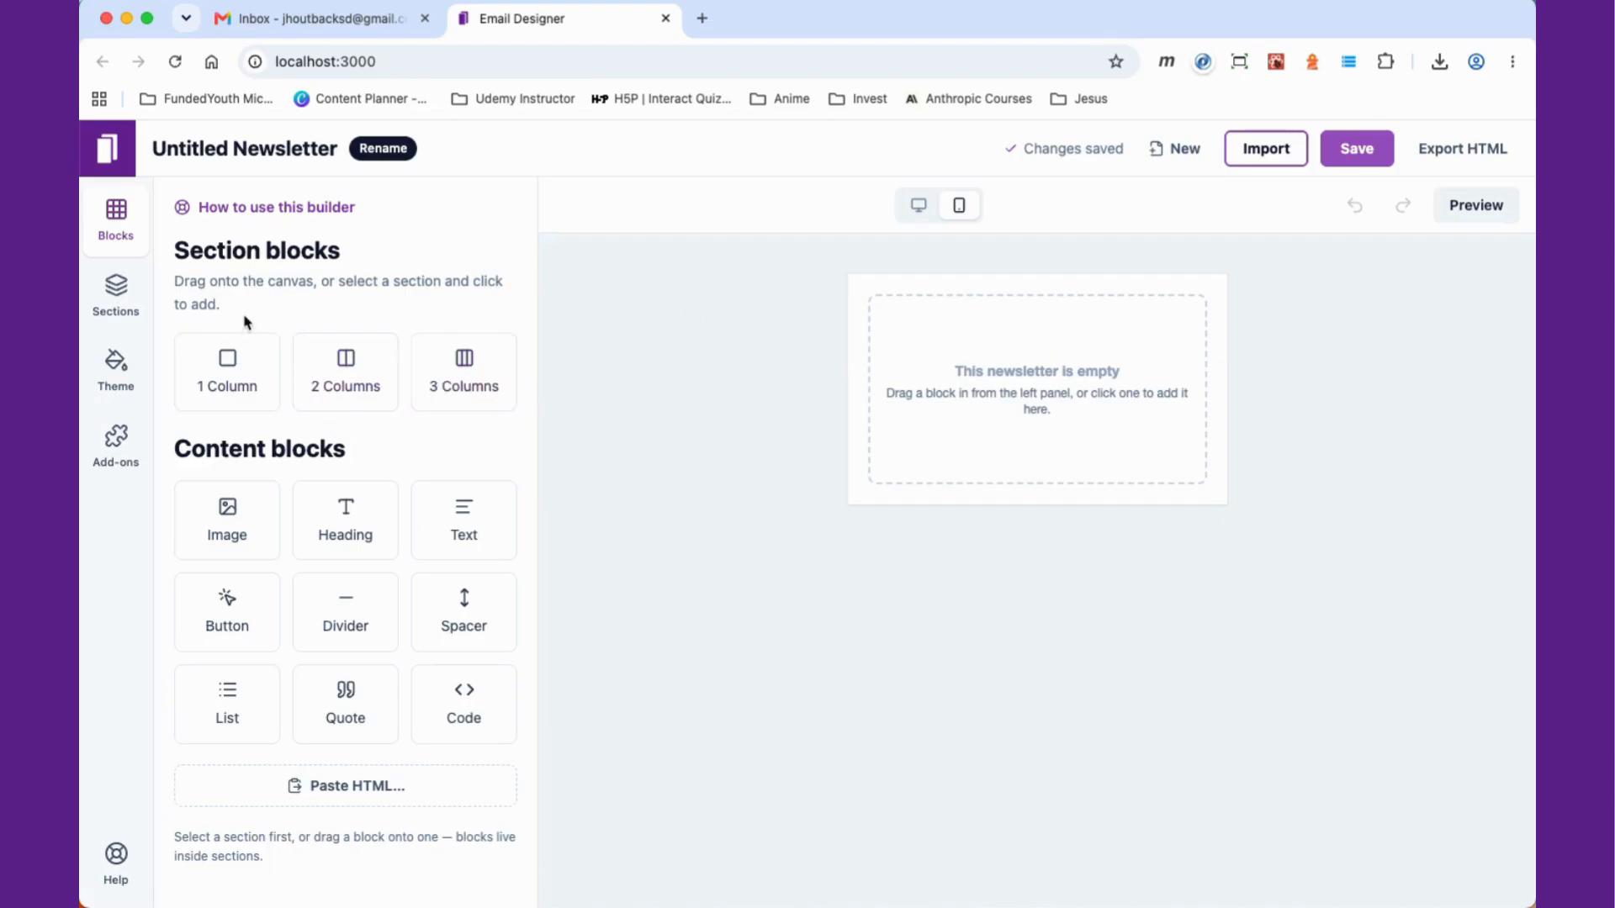
Step: Add a one-column section to the empty newsletter canvas
{"action": "left_click", "coordinate": [238, 380]}
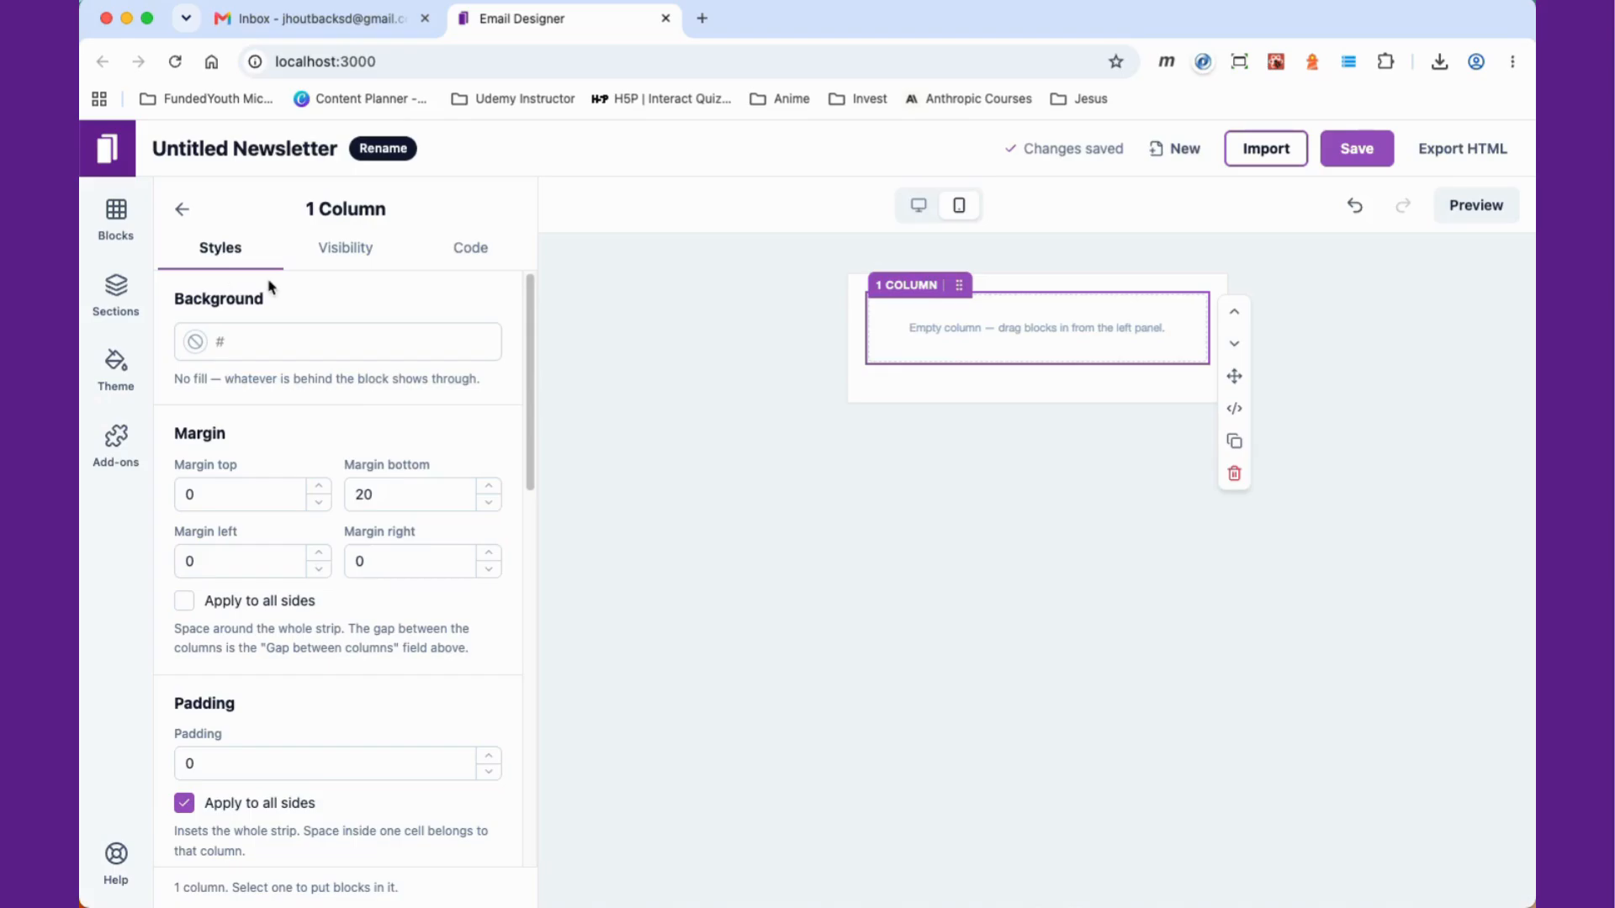
{"action": "left_click", "coordinate": [182, 209]}
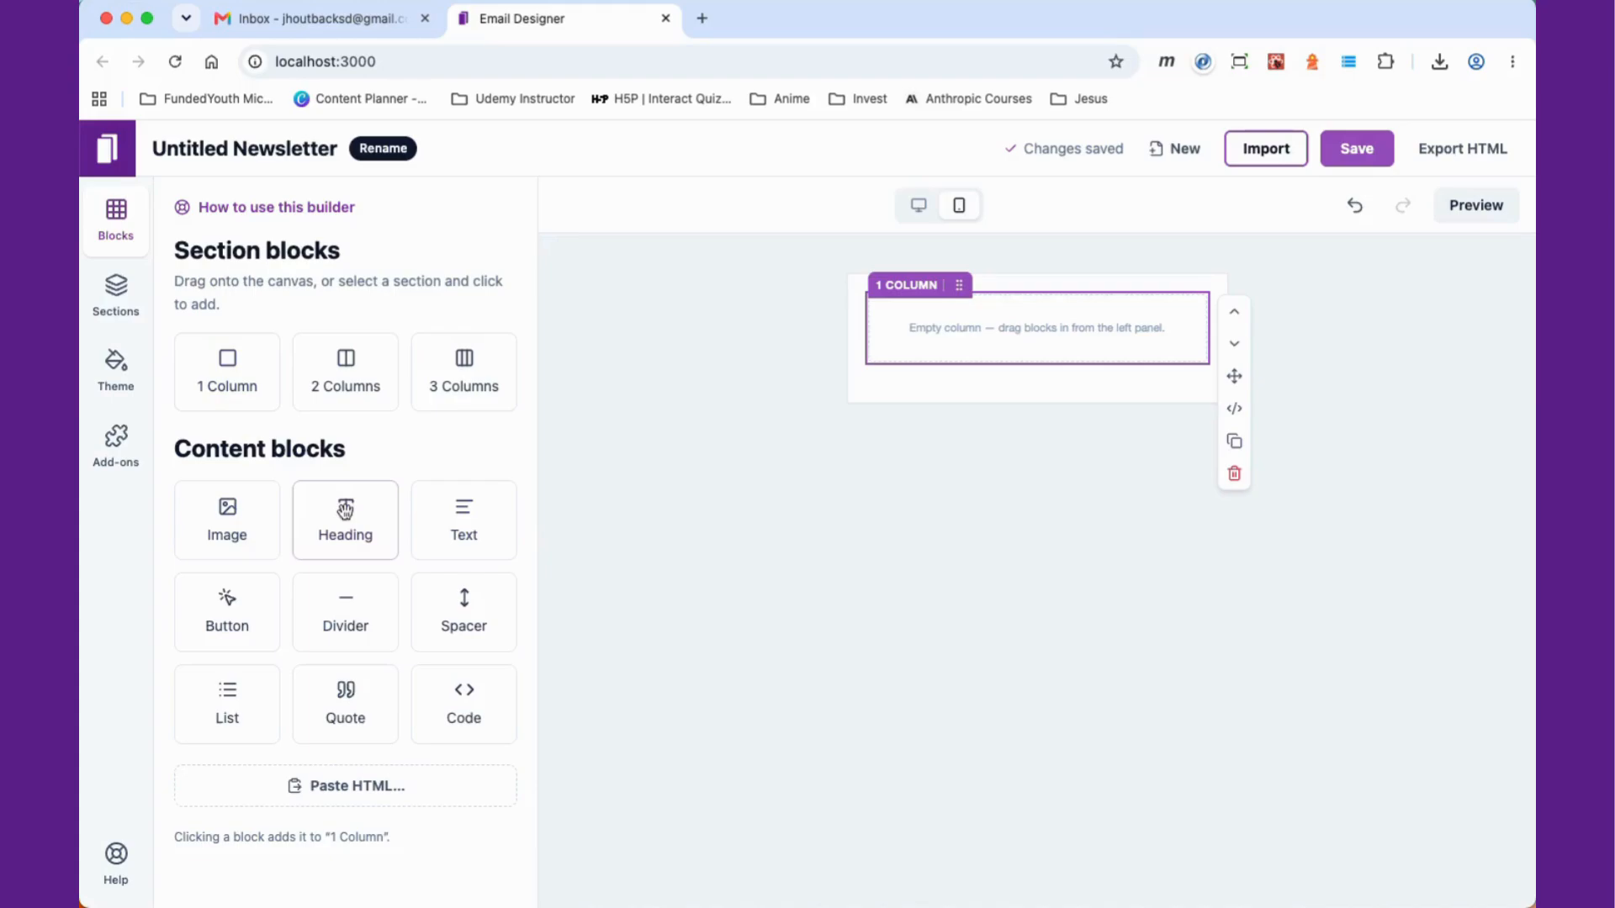
Step: Add a heading block into the one-column section
{"action": "left_click_drag", "start_coordinate": [345, 511], "coordinate": [930, 356]}
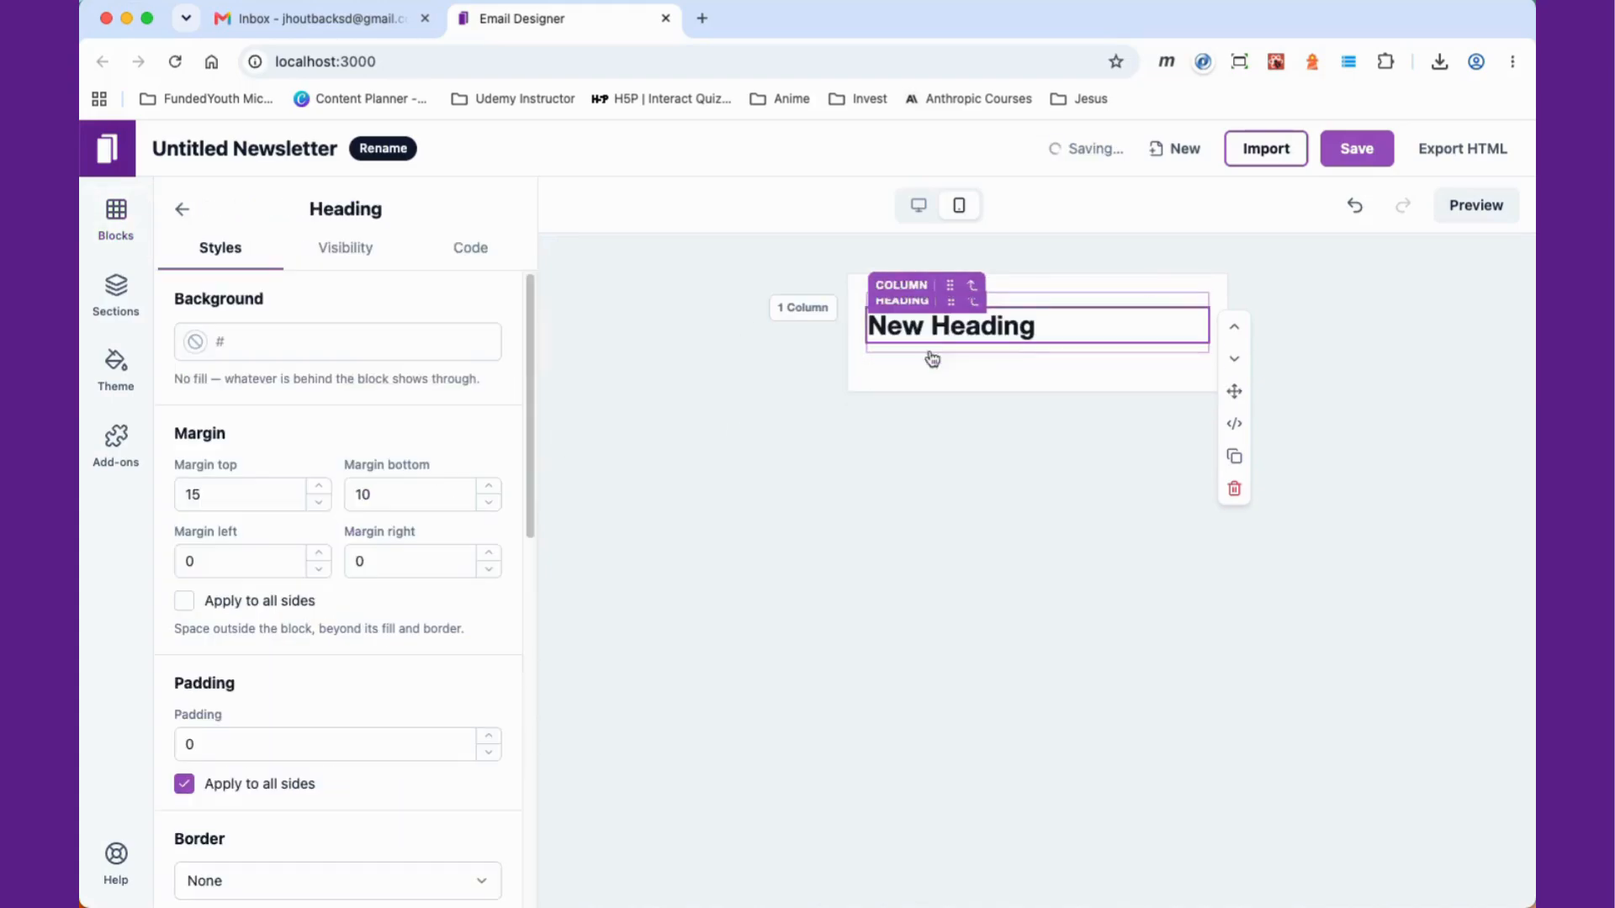
{"action": "double_click", "coordinate": [972, 325]}
{"action": "triple_click", "coordinate": [971, 325]}
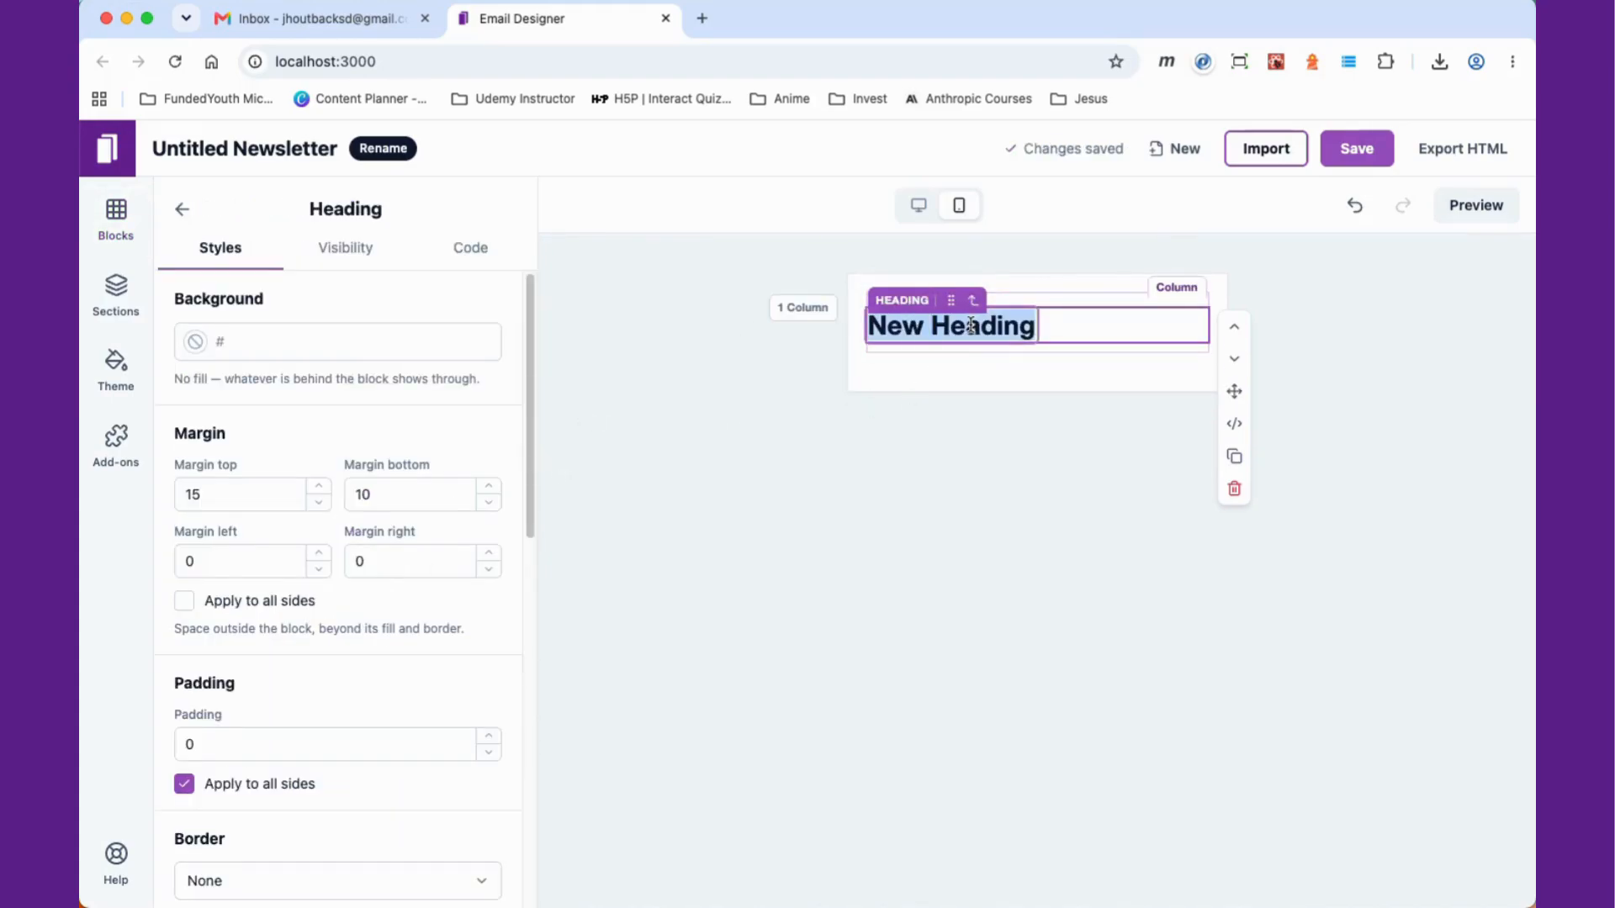
{"action": "left_click", "coordinate": [902, 501]}
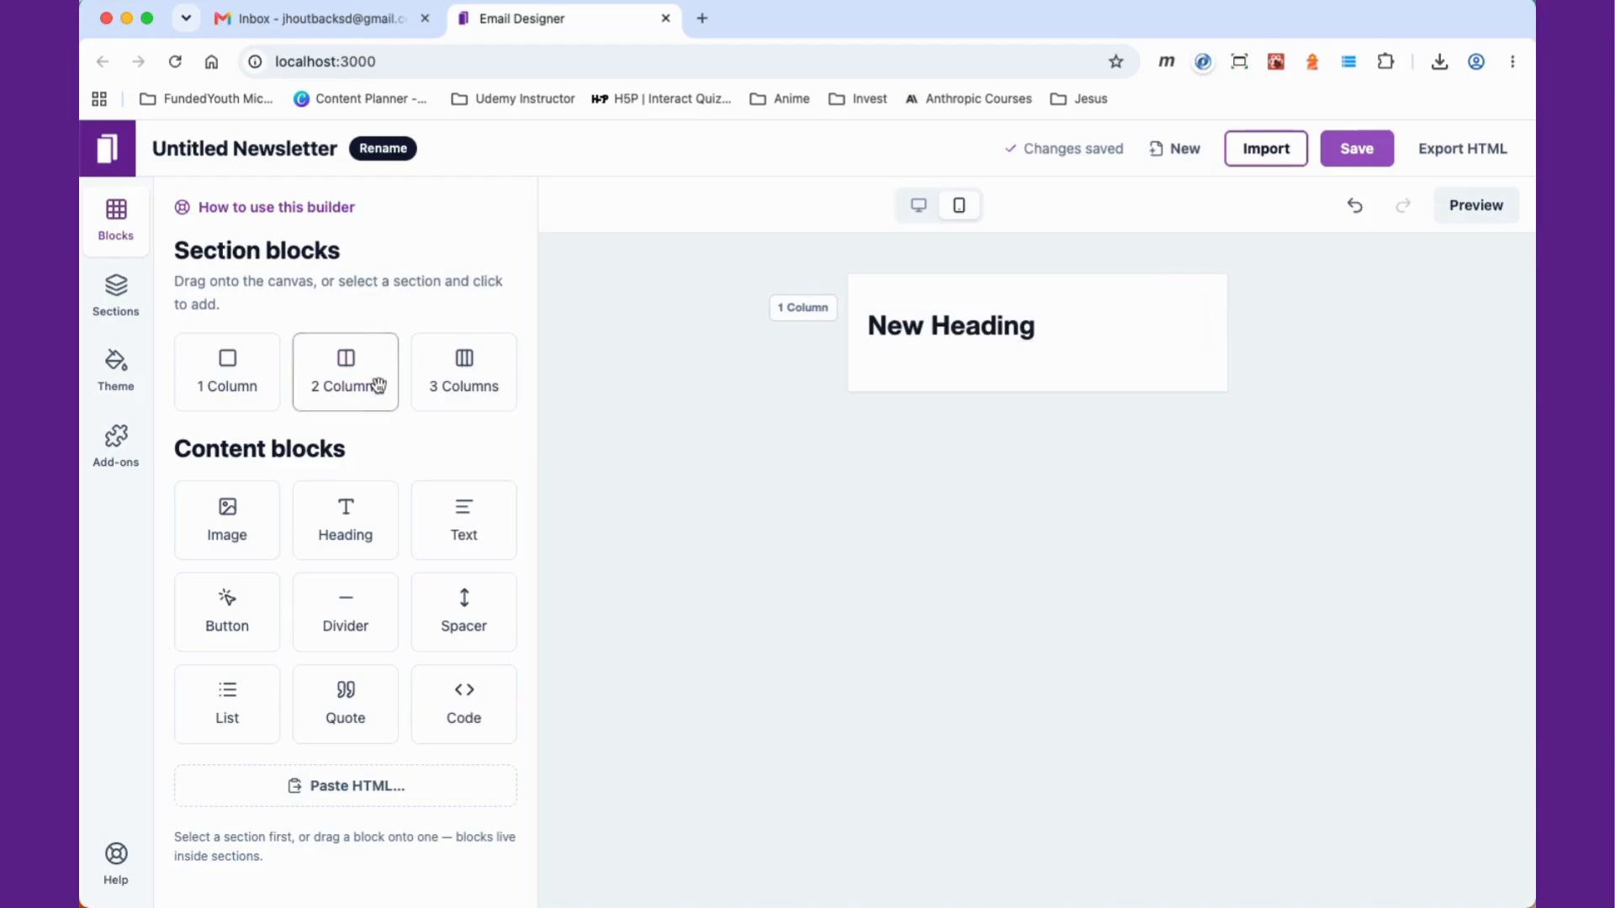
Step: Add a paragraph text block below the heading
{"action": "left_click_drag", "start_coordinate": [465, 520], "coordinate": [955, 350]}
{"action": "left_click", "coordinate": [847, 536]}
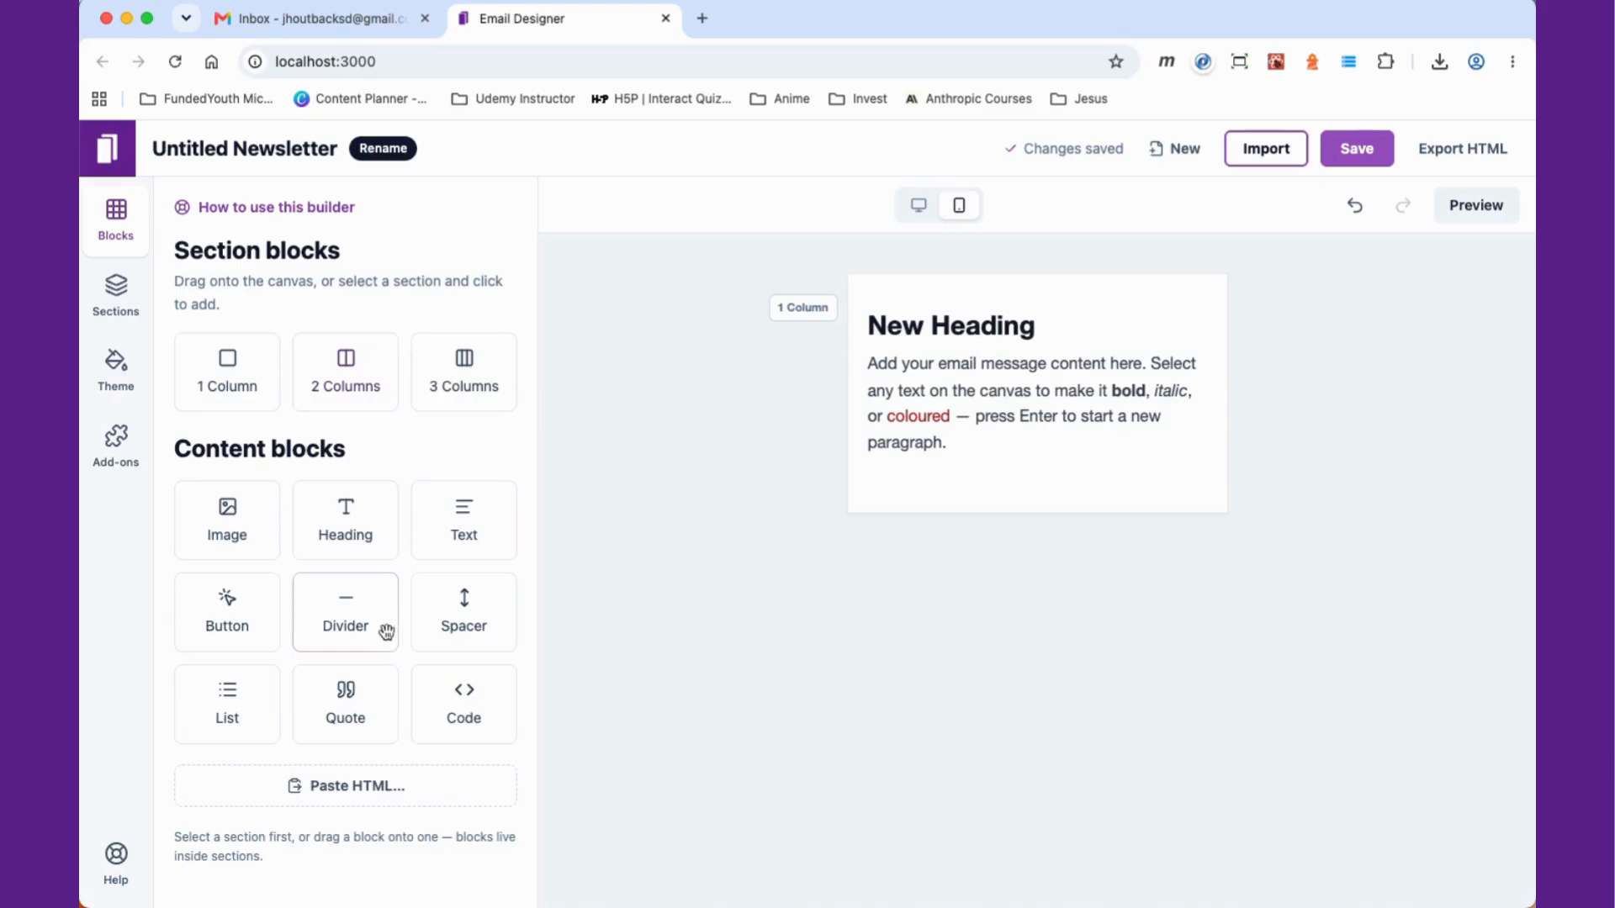
Step: Add a button block below the paragraph text
{"action": "left_click_drag", "start_coordinate": [199, 642], "coordinate": [1118, 517]}
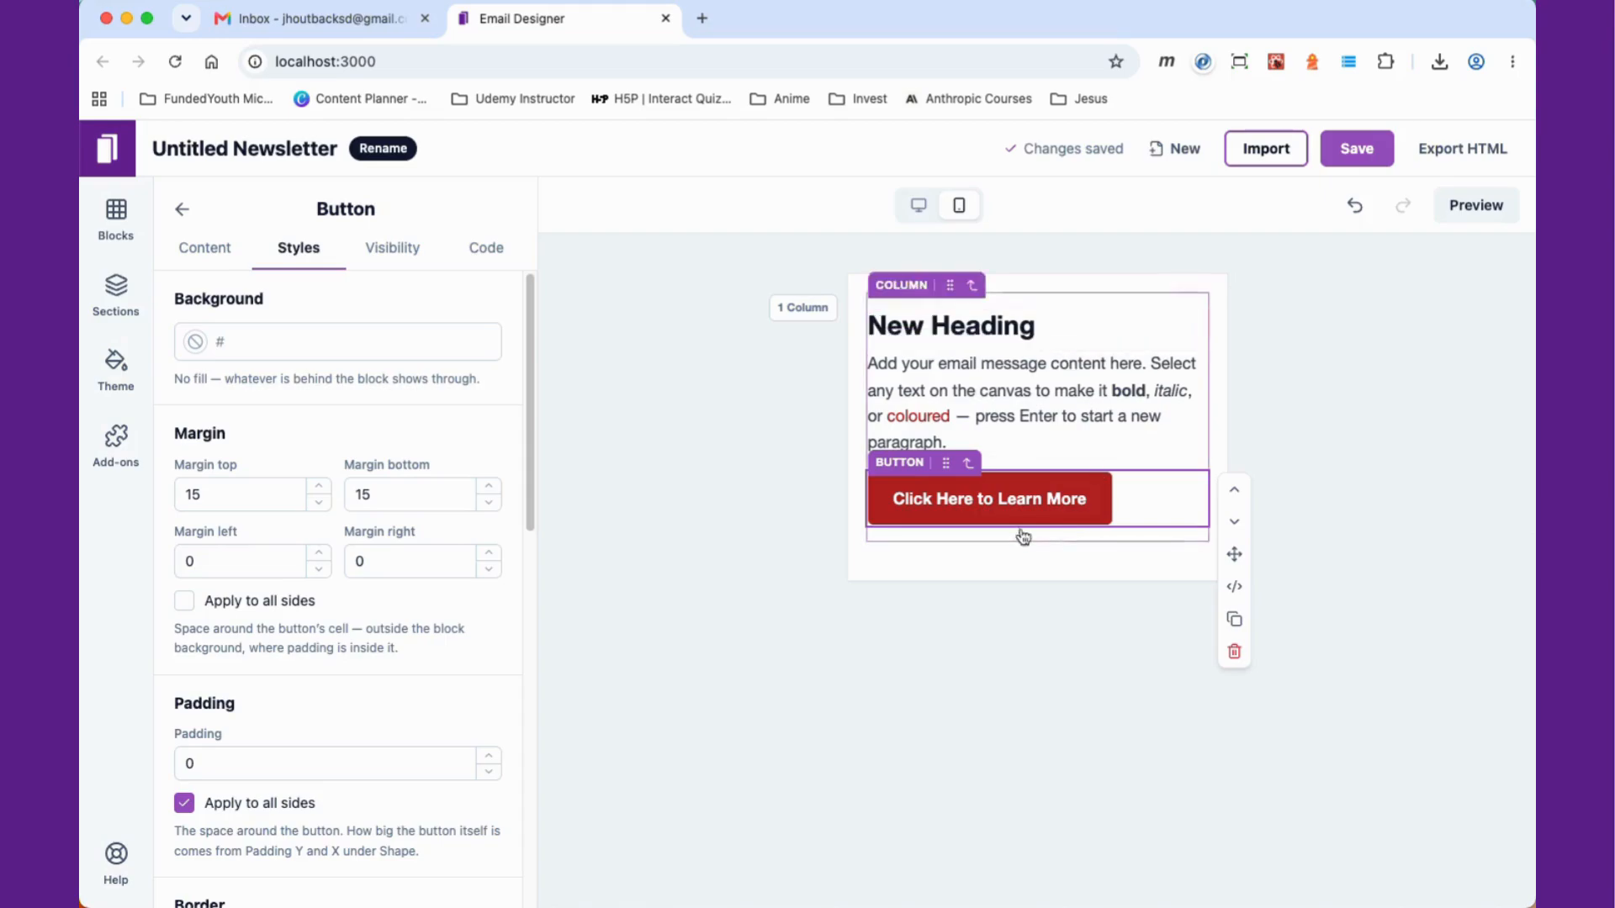
Step: Set the button's label to Button 1
{"action": "left_click", "coordinate": [223, 252]}
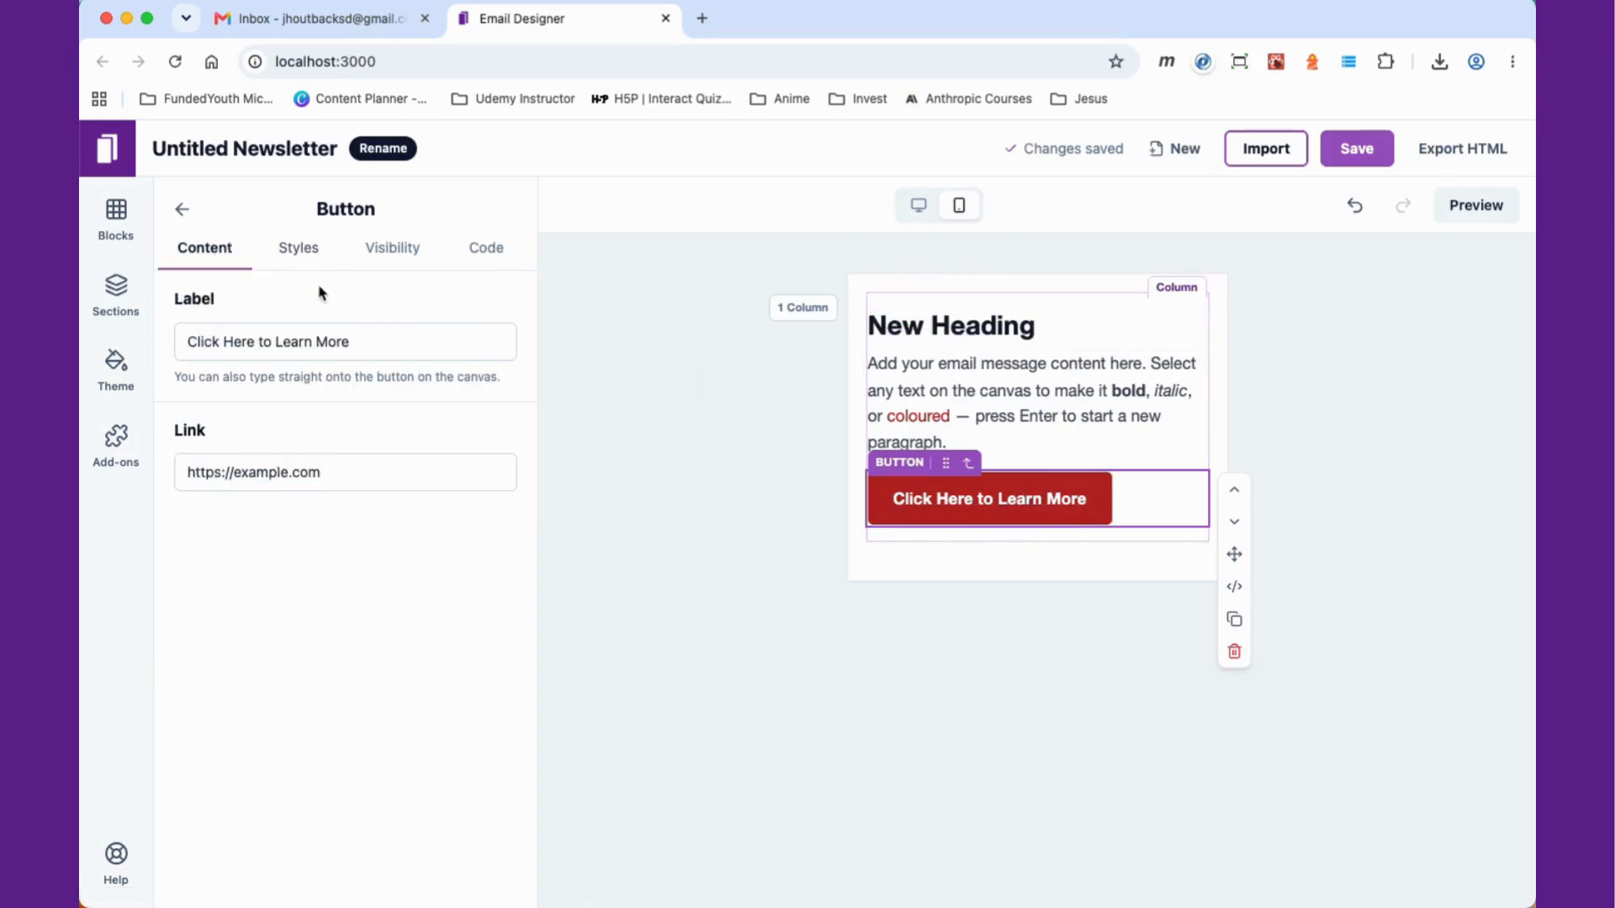
{"action": "left_click", "coordinate": [425, 345]}
{"action": "left_click_drag", "start_coordinate": [426, 345], "coordinate": [100, 343]}
{"action": "type", "text": "Button"}
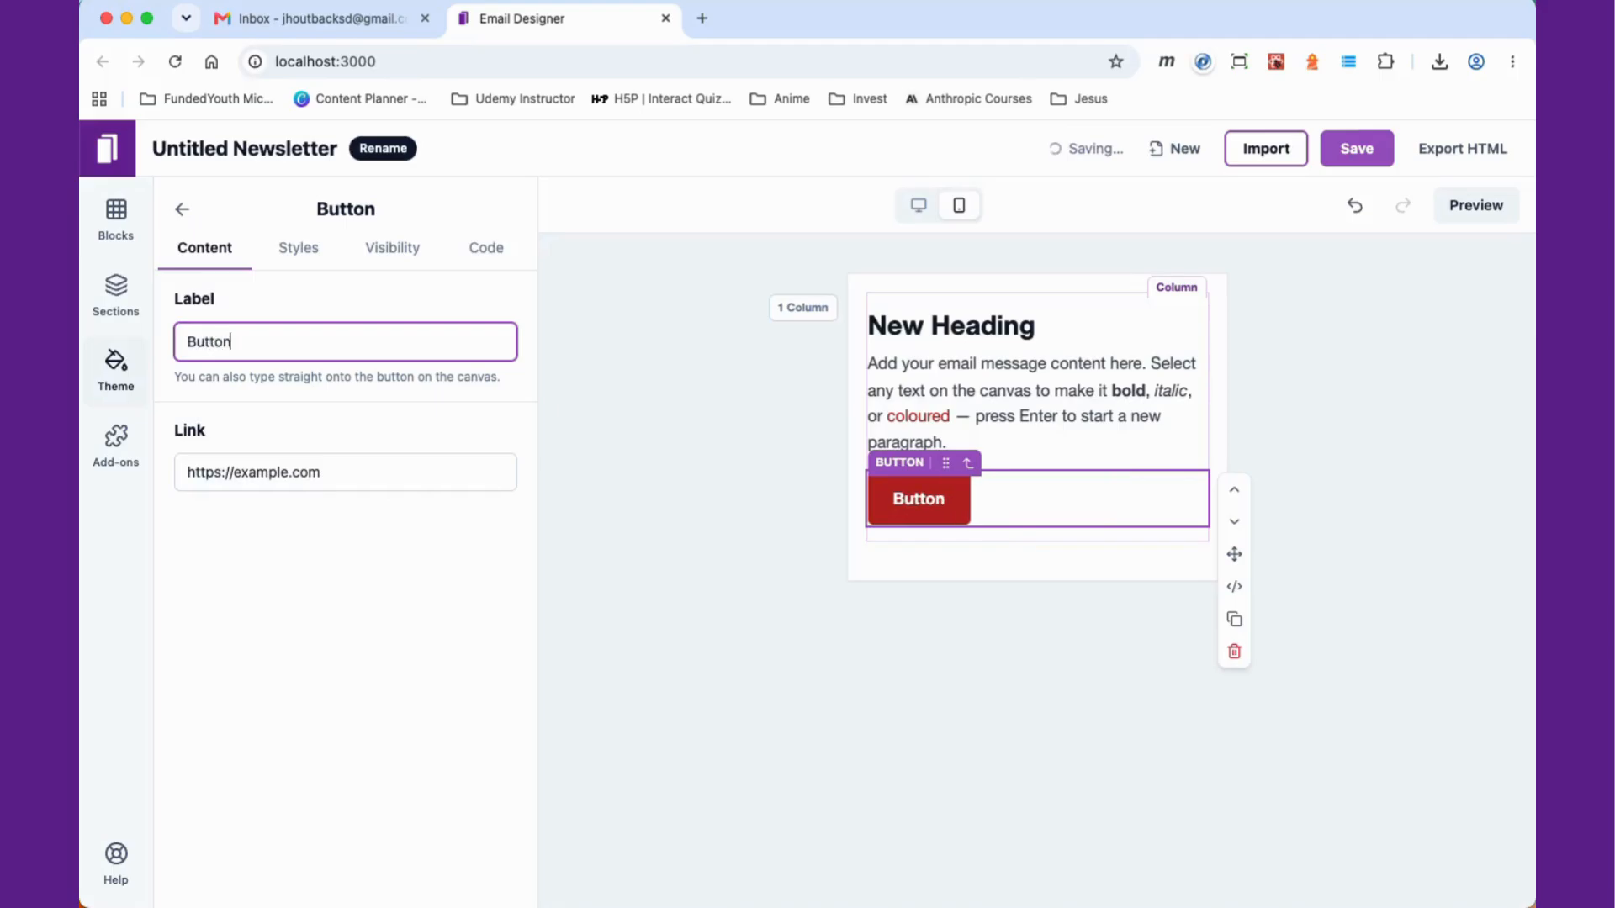
{"action": "type", "text": " 1"}
{"action": "left_click", "coordinate": [673, 471]}
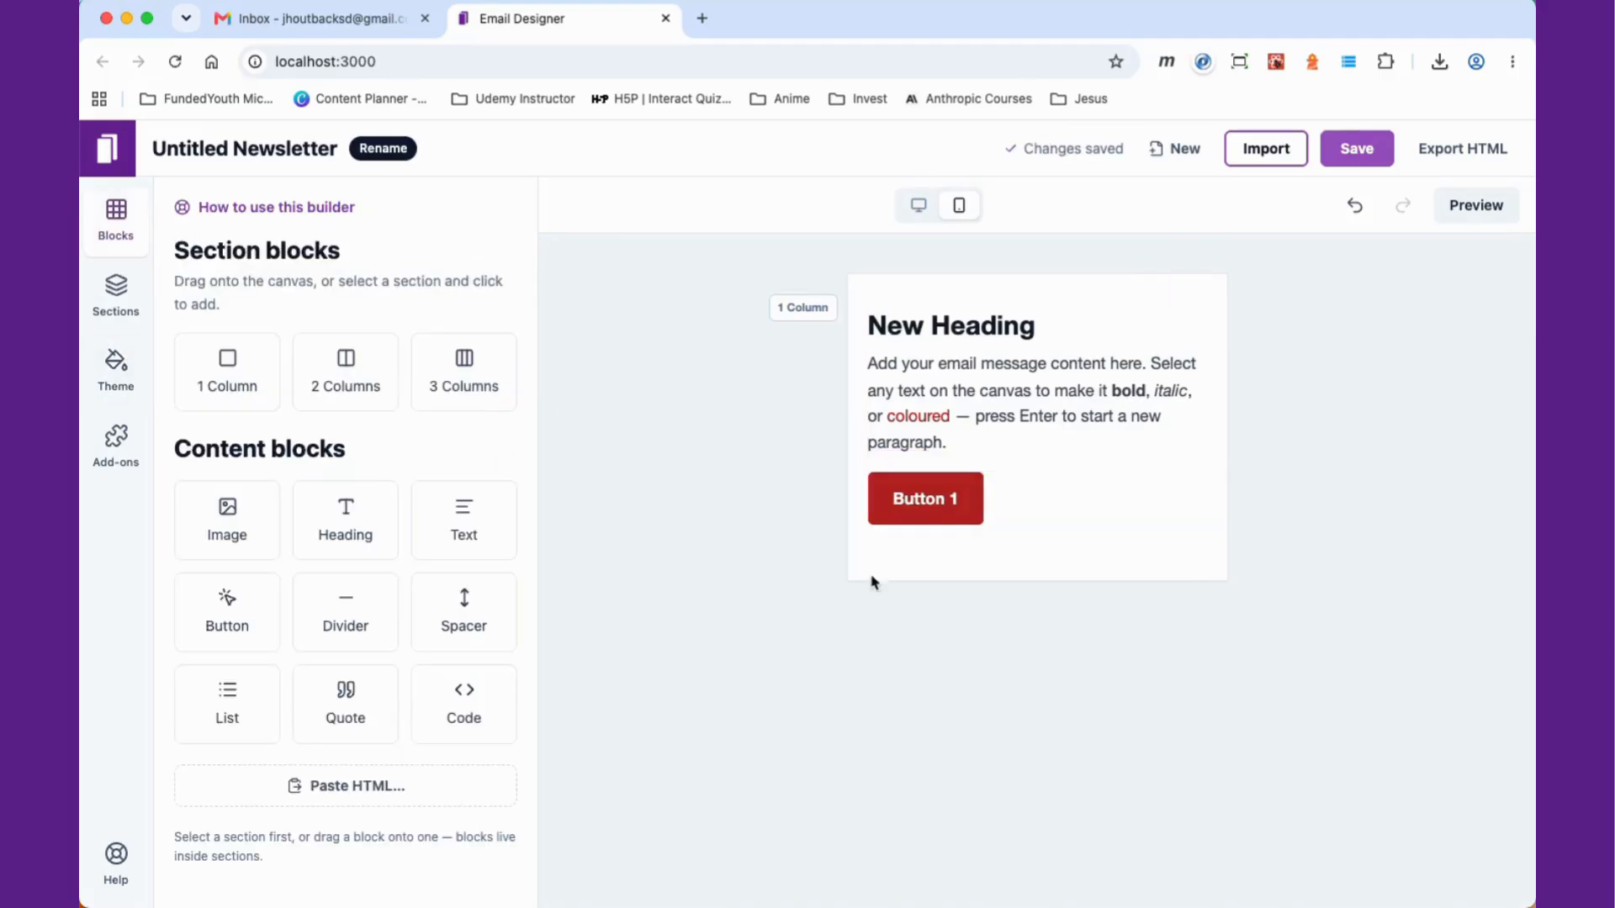
Step: Change the button's fill colour to blue, #222cb4
{"action": "left_click", "coordinate": [941, 499]}
{"action": "left_click", "coordinate": [446, 468]}
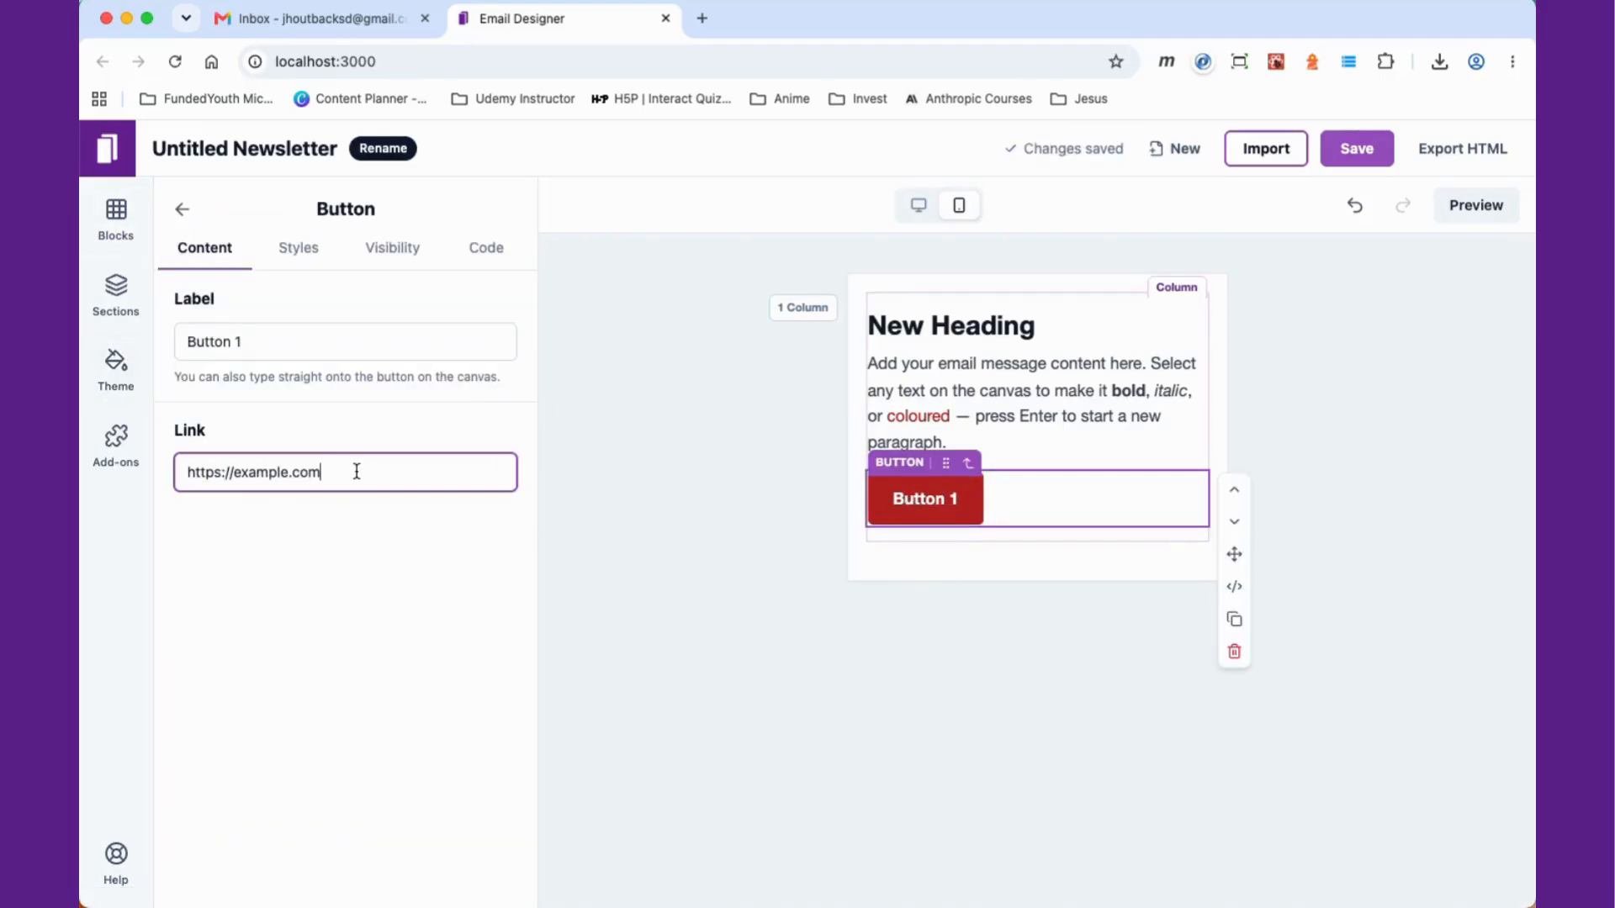
{"action": "left_click", "coordinate": [305, 244]}
{"action": "scroll", "coordinate": [398, 505], "scroll_direction": "down", "scroll_amount": 8}
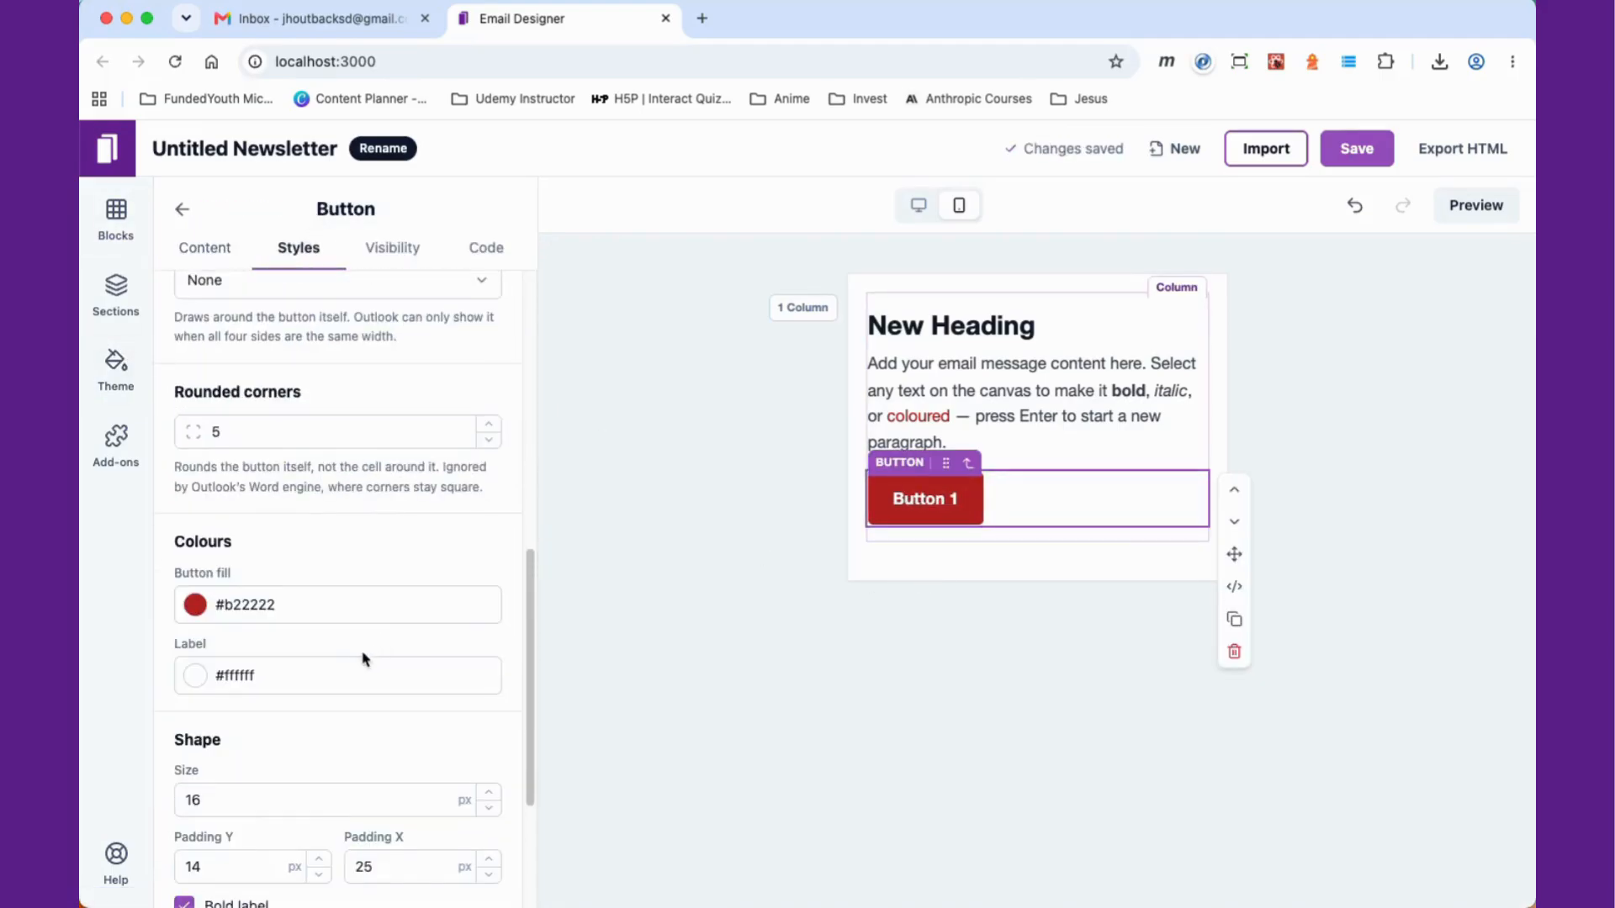
{"action": "left_click", "coordinate": [198, 612]}
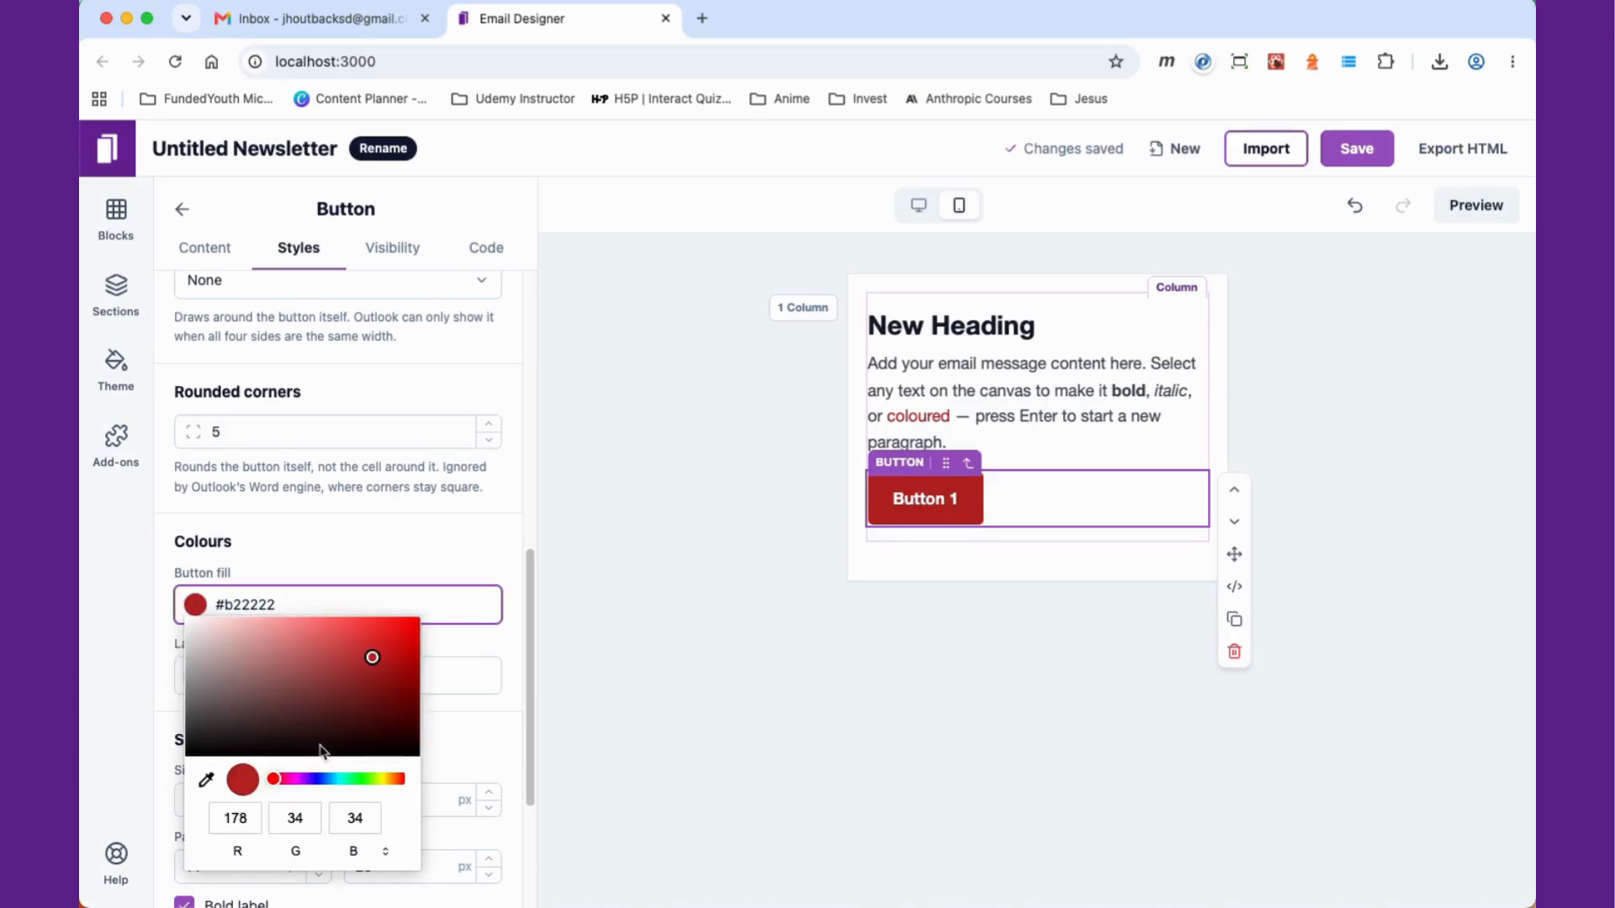
{"action": "left_click", "coordinate": [327, 778]}
{"action": "left_click", "coordinate": [874, 652]}
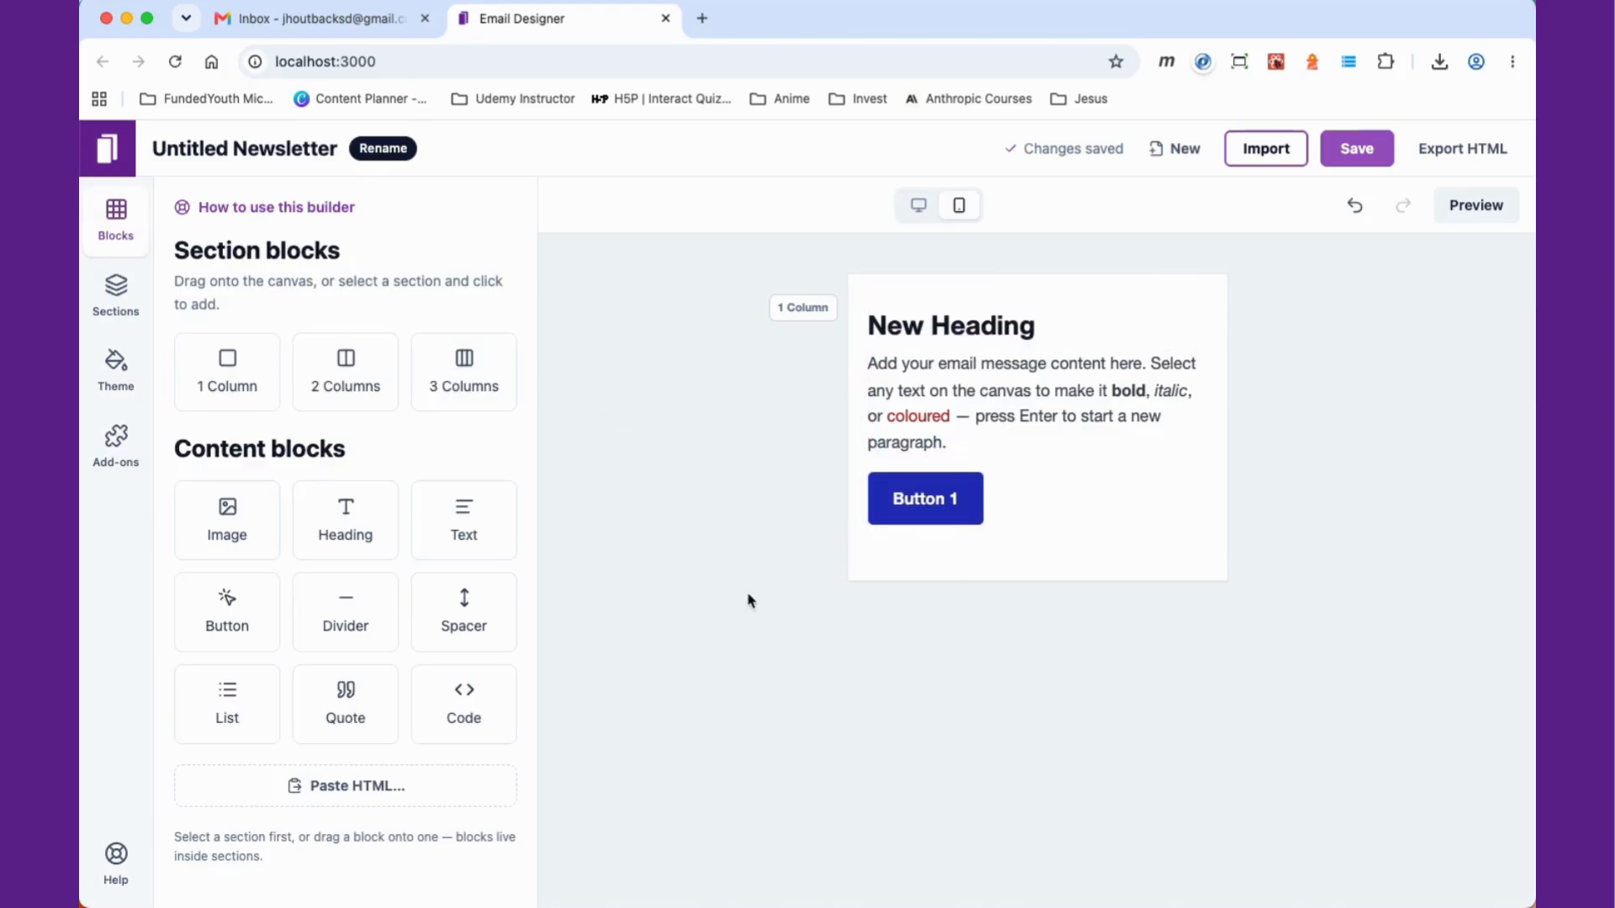
Step: Try switching the button to full width and back
{"action": "left_click", "coordinate": [1060, 510]}
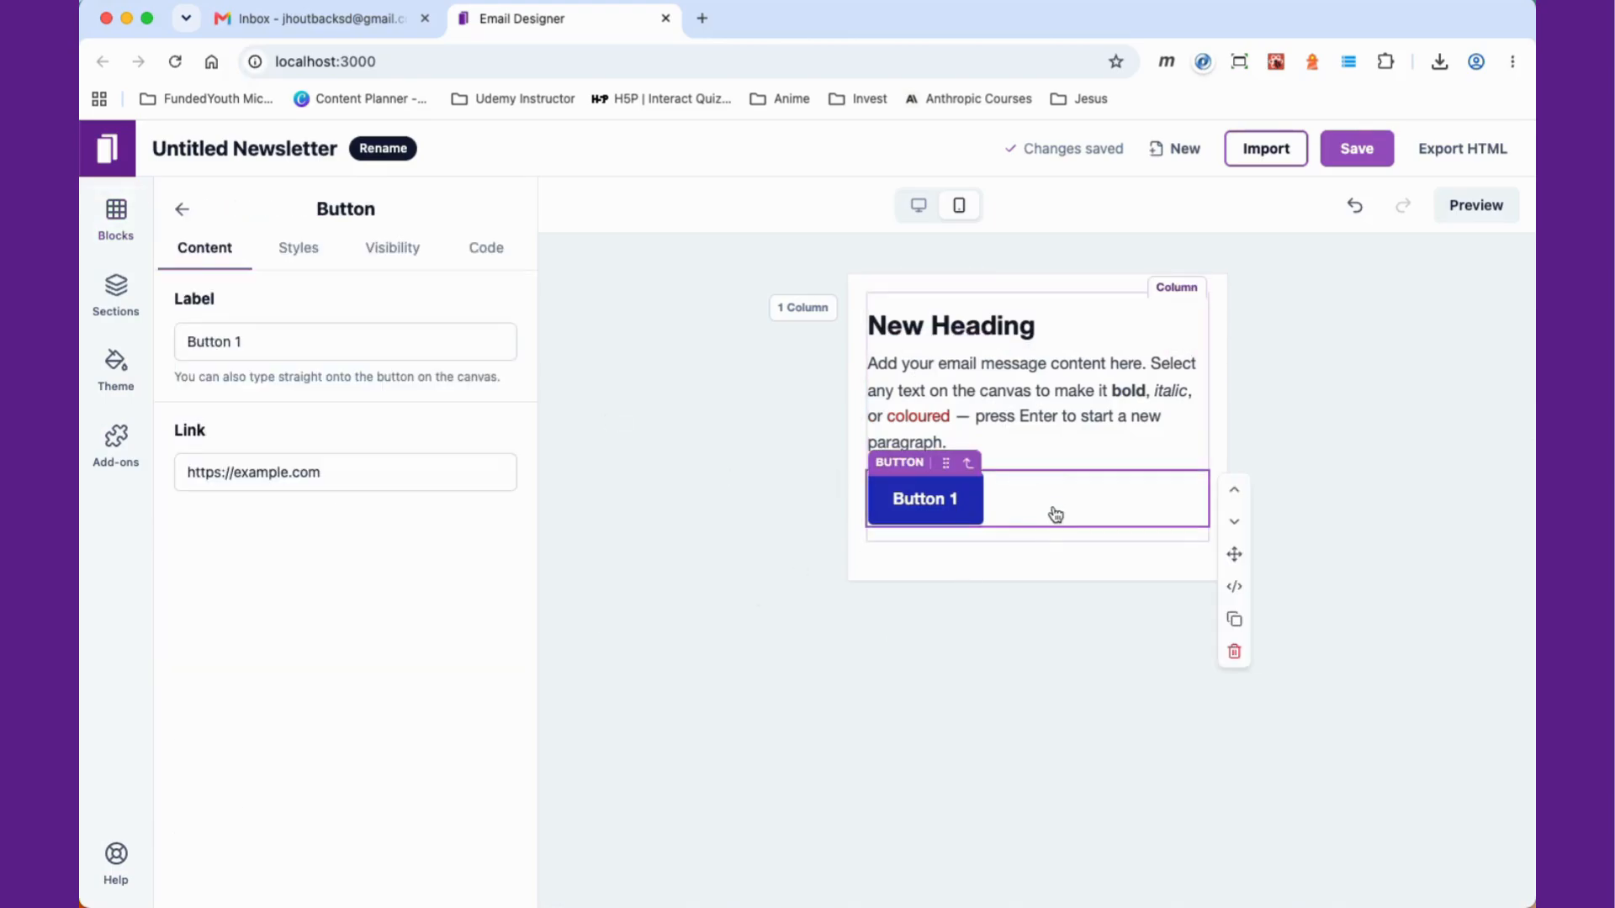
{"action": "left_click", "coordinate": [299, 247]}
{"action": "scroll", "coordinate": [366, 647], "scroll_direction": "down", "scroll_amount": 5}
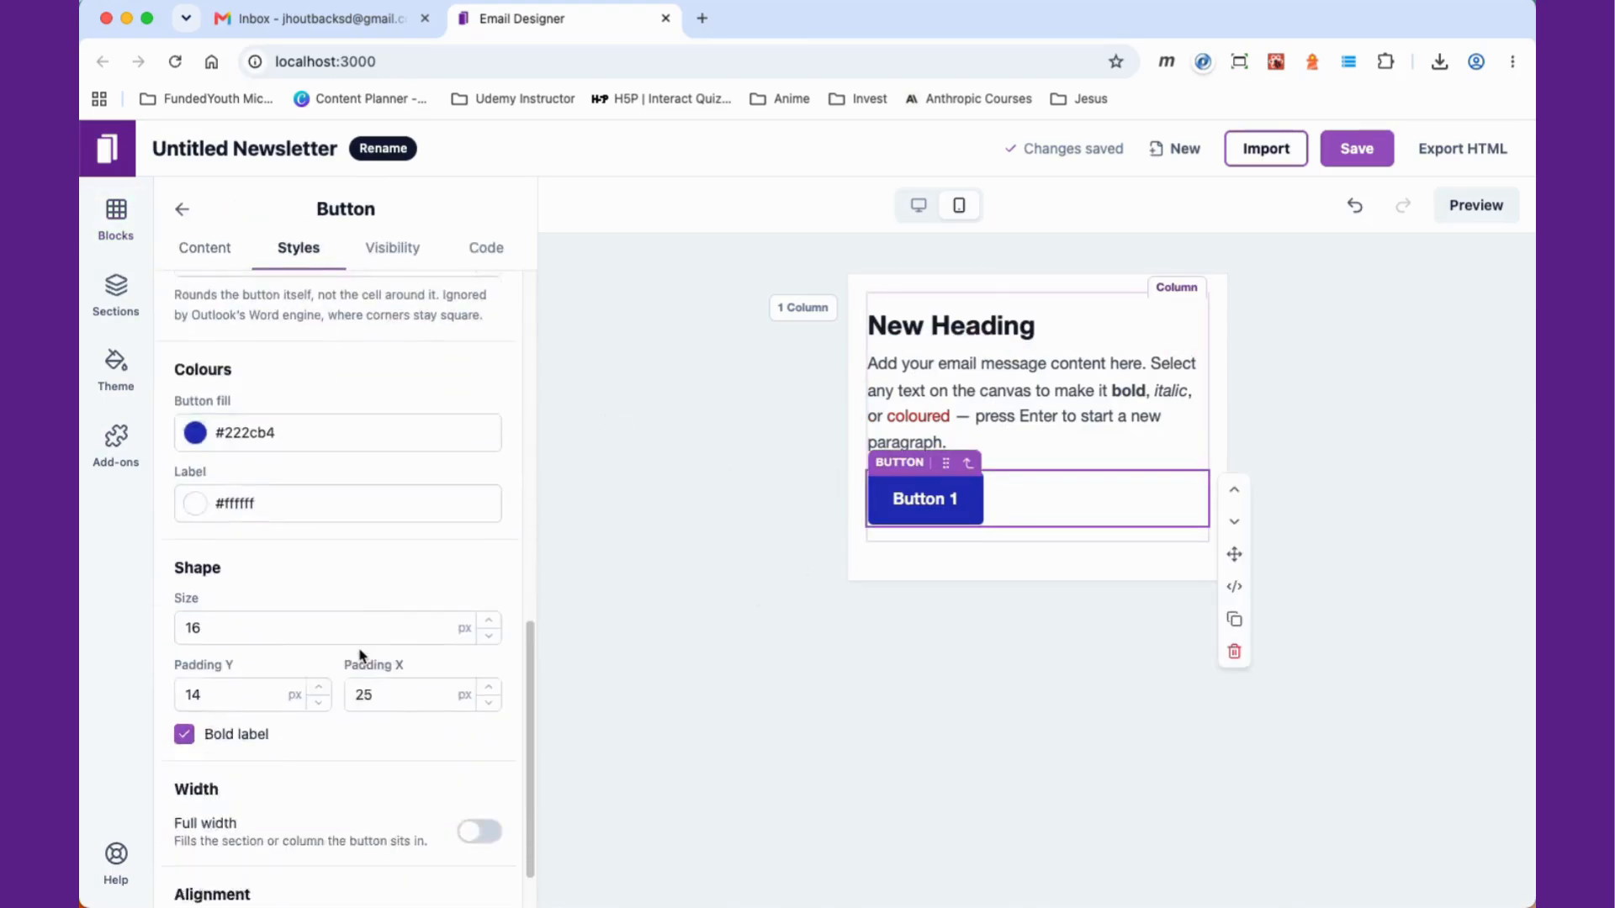
{"action": "scroll", "coordinate": [361, 656], "scroll_direction": "down", "scroll_amount": 2}
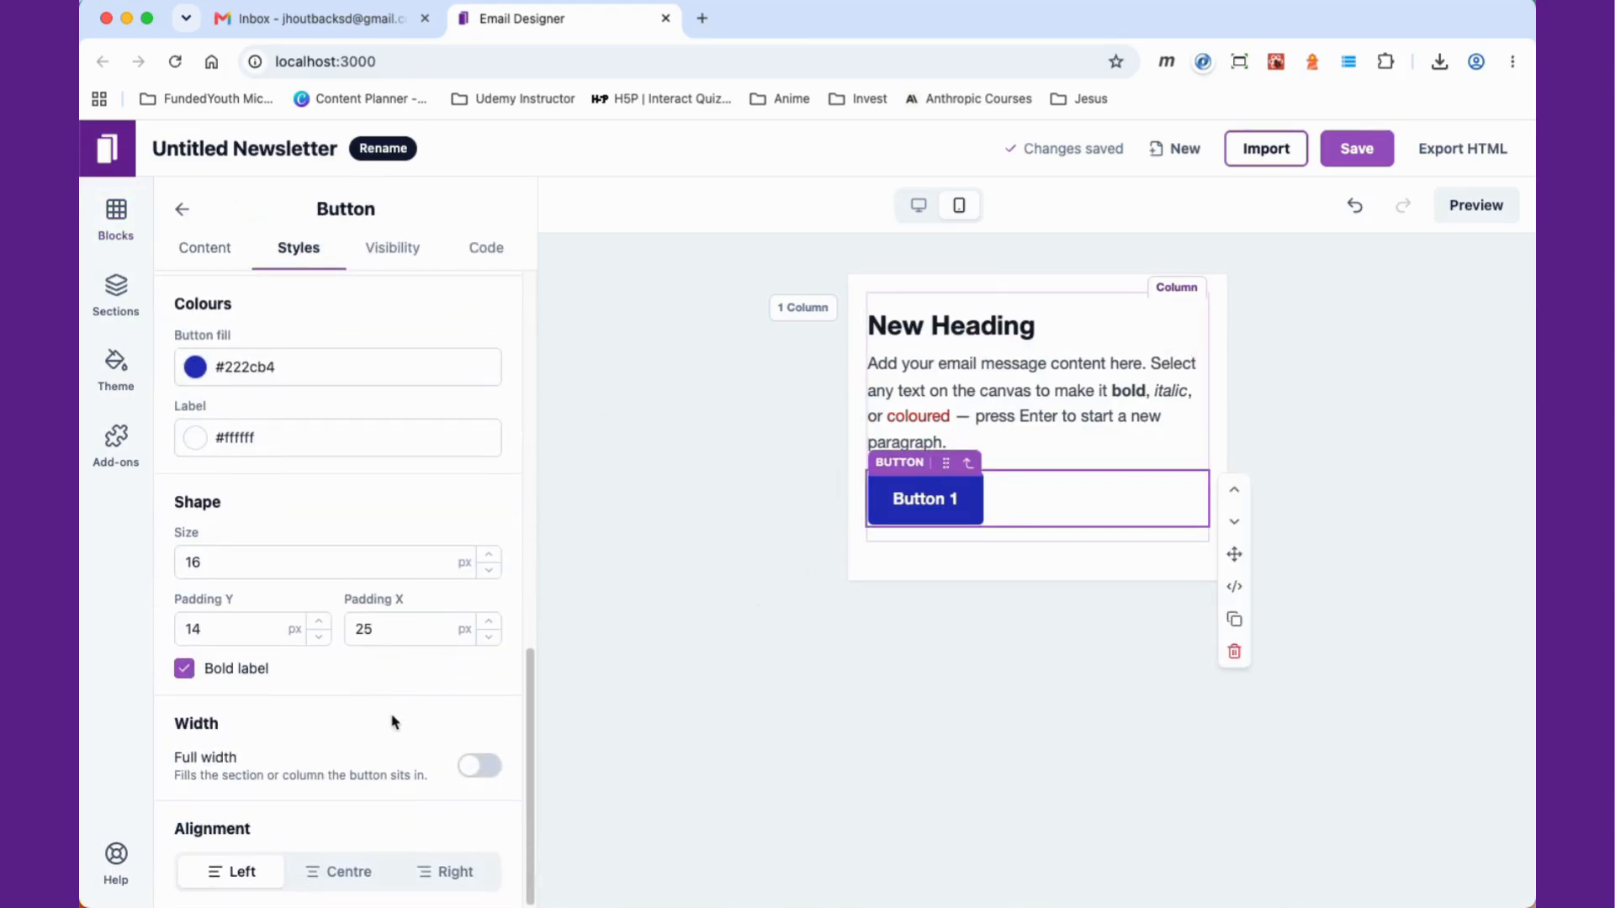
{"action": "left_click", "coordinate": [479, 767]}
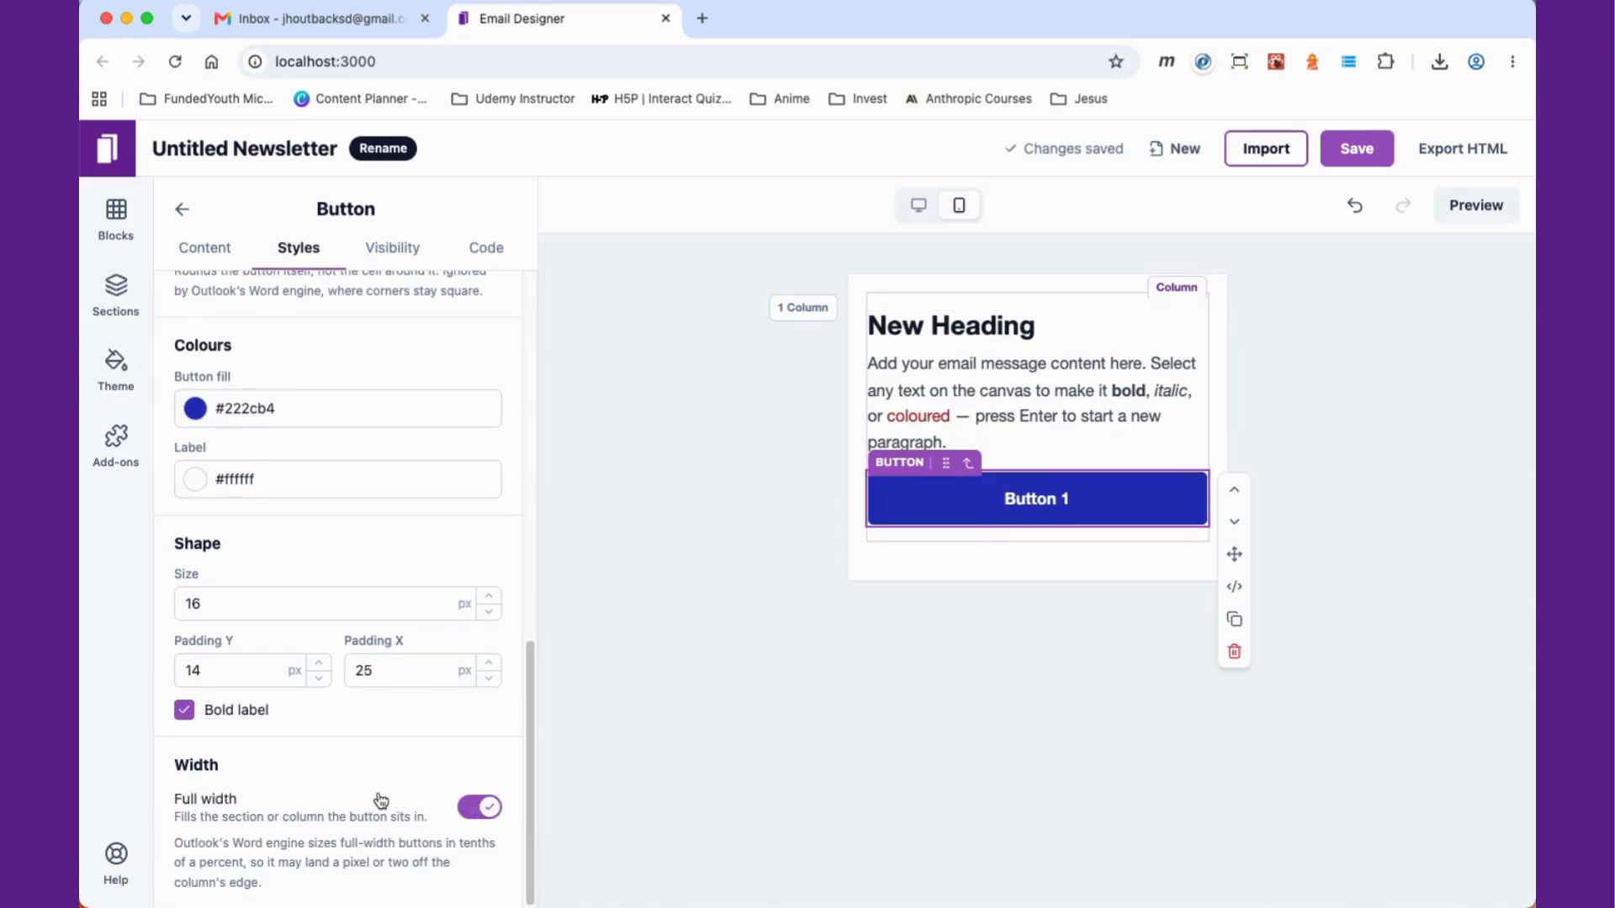
{"action": "left_click", "coordinate": [492, 806]}
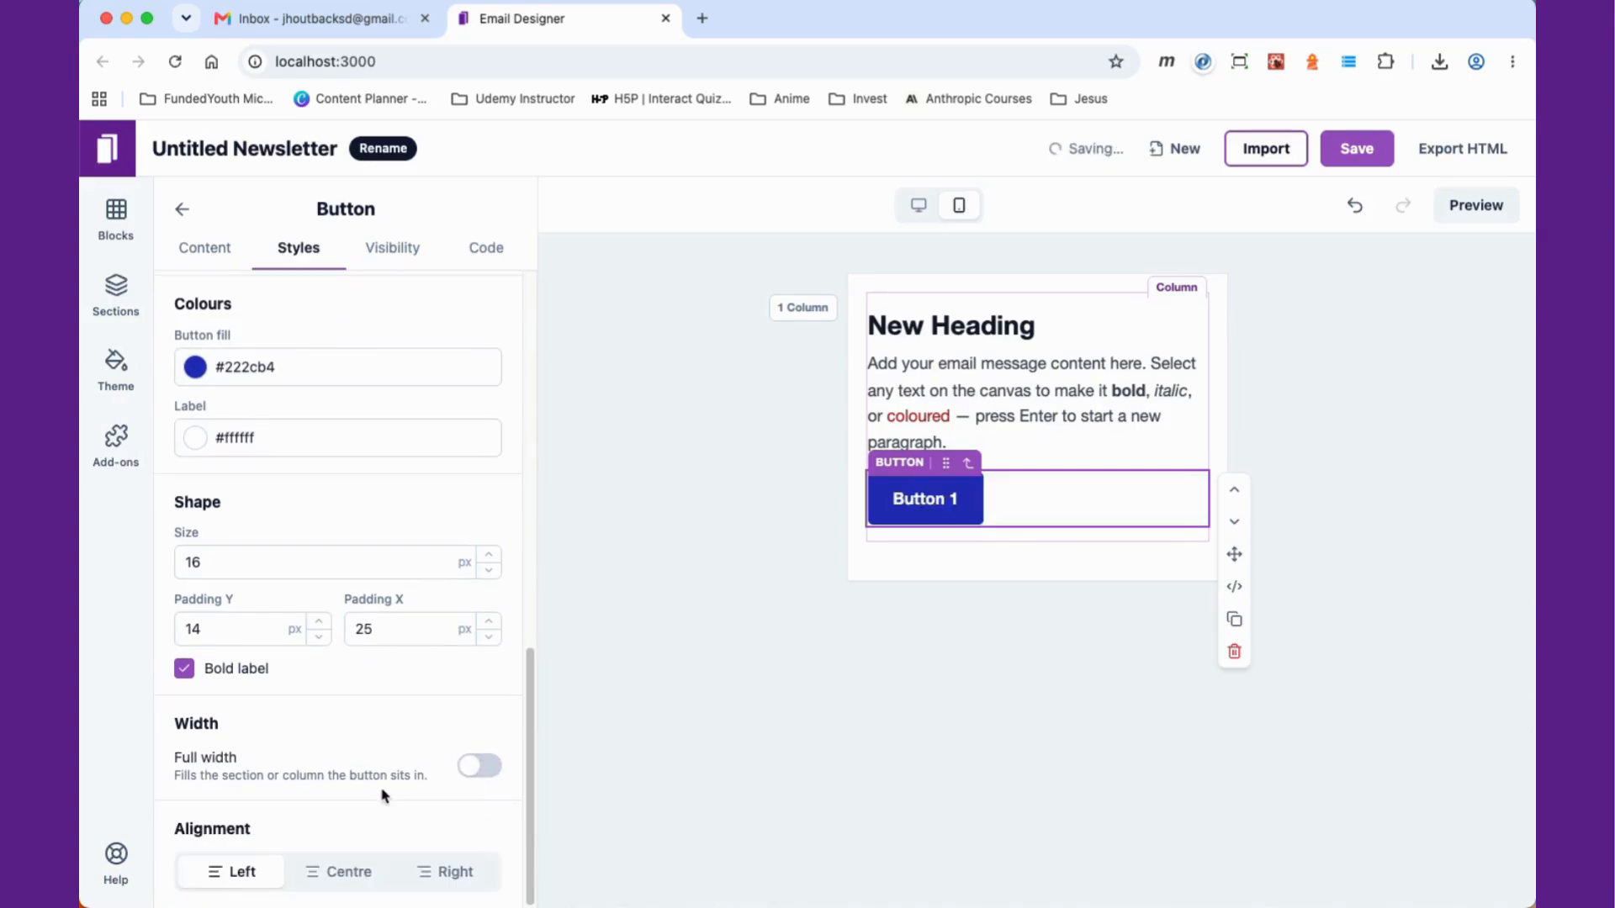
Step: Set centre alignment for the button and for the paragraph text
{"action": "left_click", "coordinate": [349, 873]}
{"action": "left_click", "coordinate": [982, 410]}
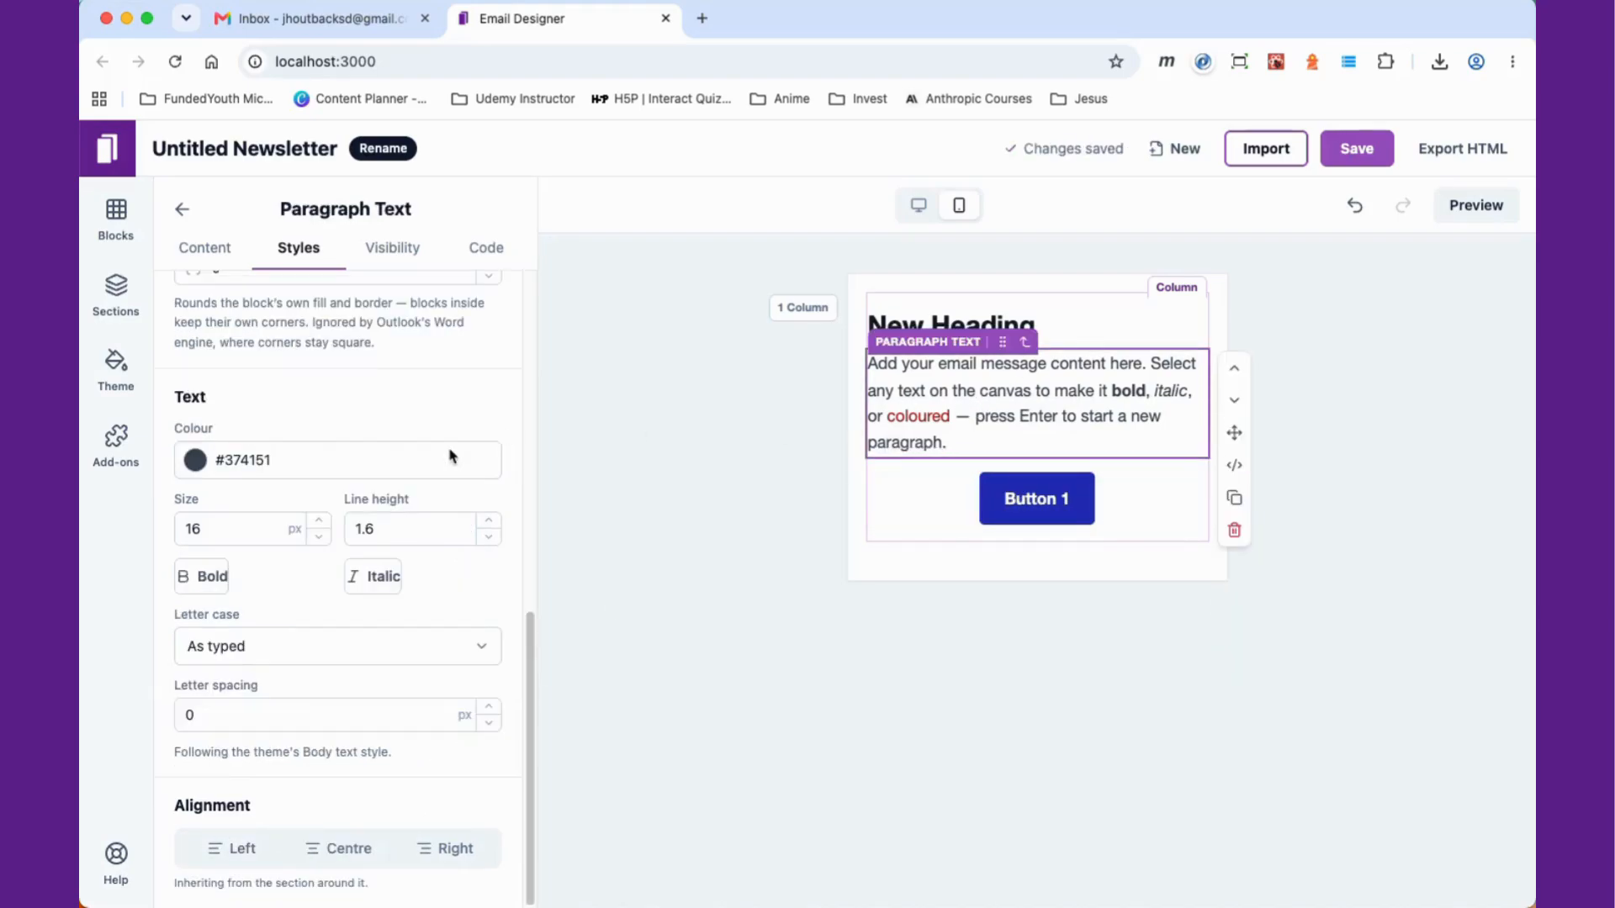
{"action": "left_click", "coordinate": [349, 848]}
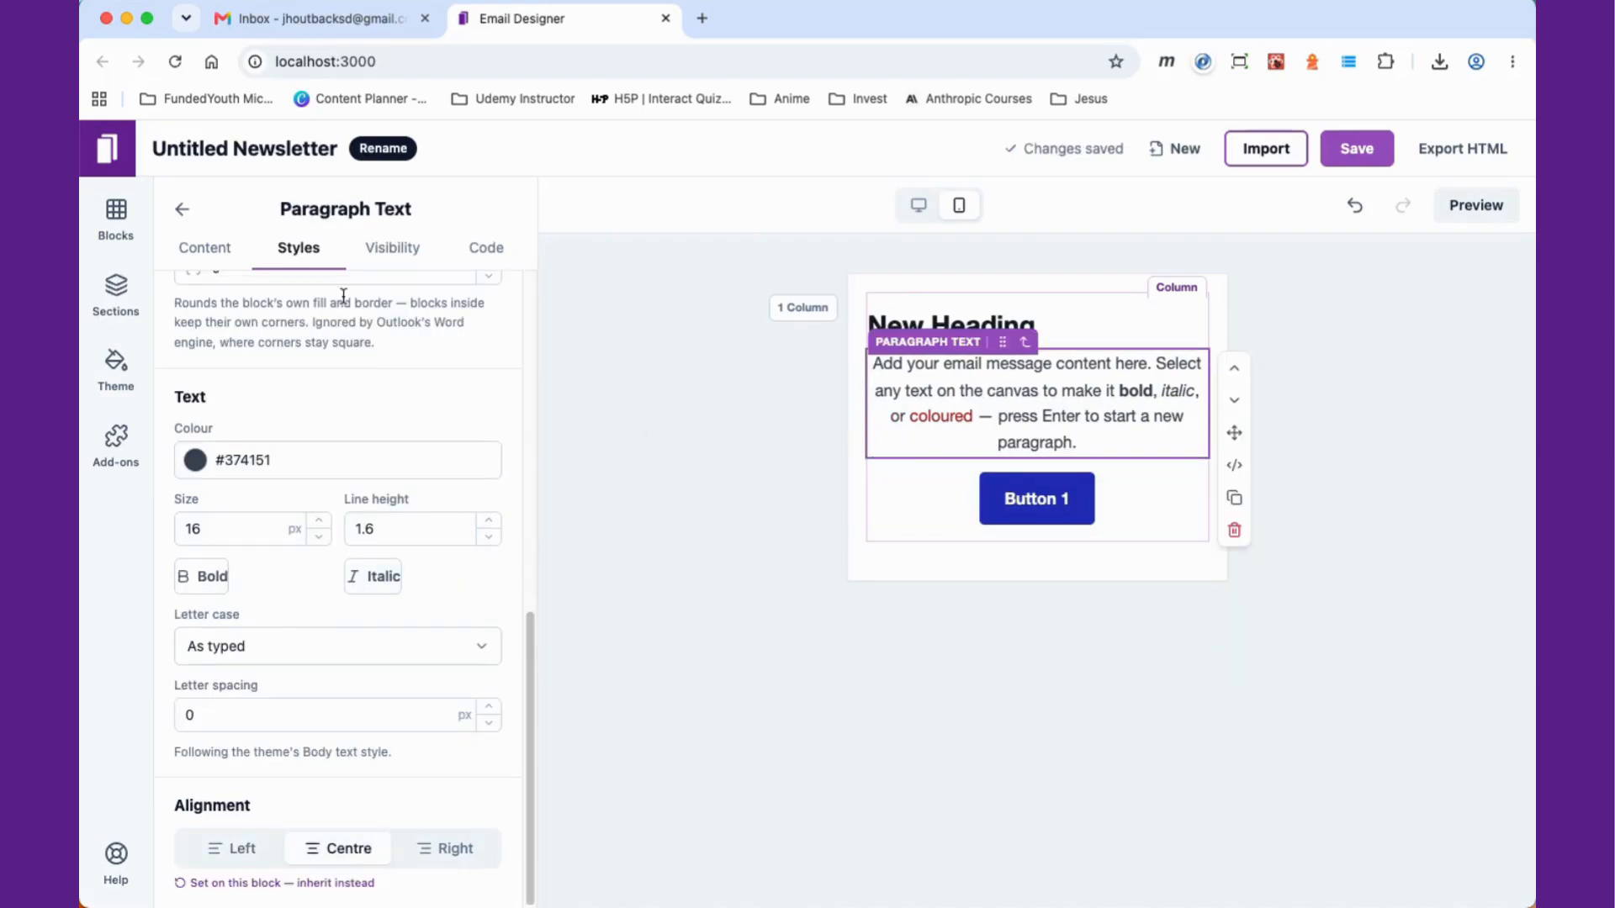
Step: Centre-align the heading
{"action": "left_click", "coordinate": [1086, 337]}
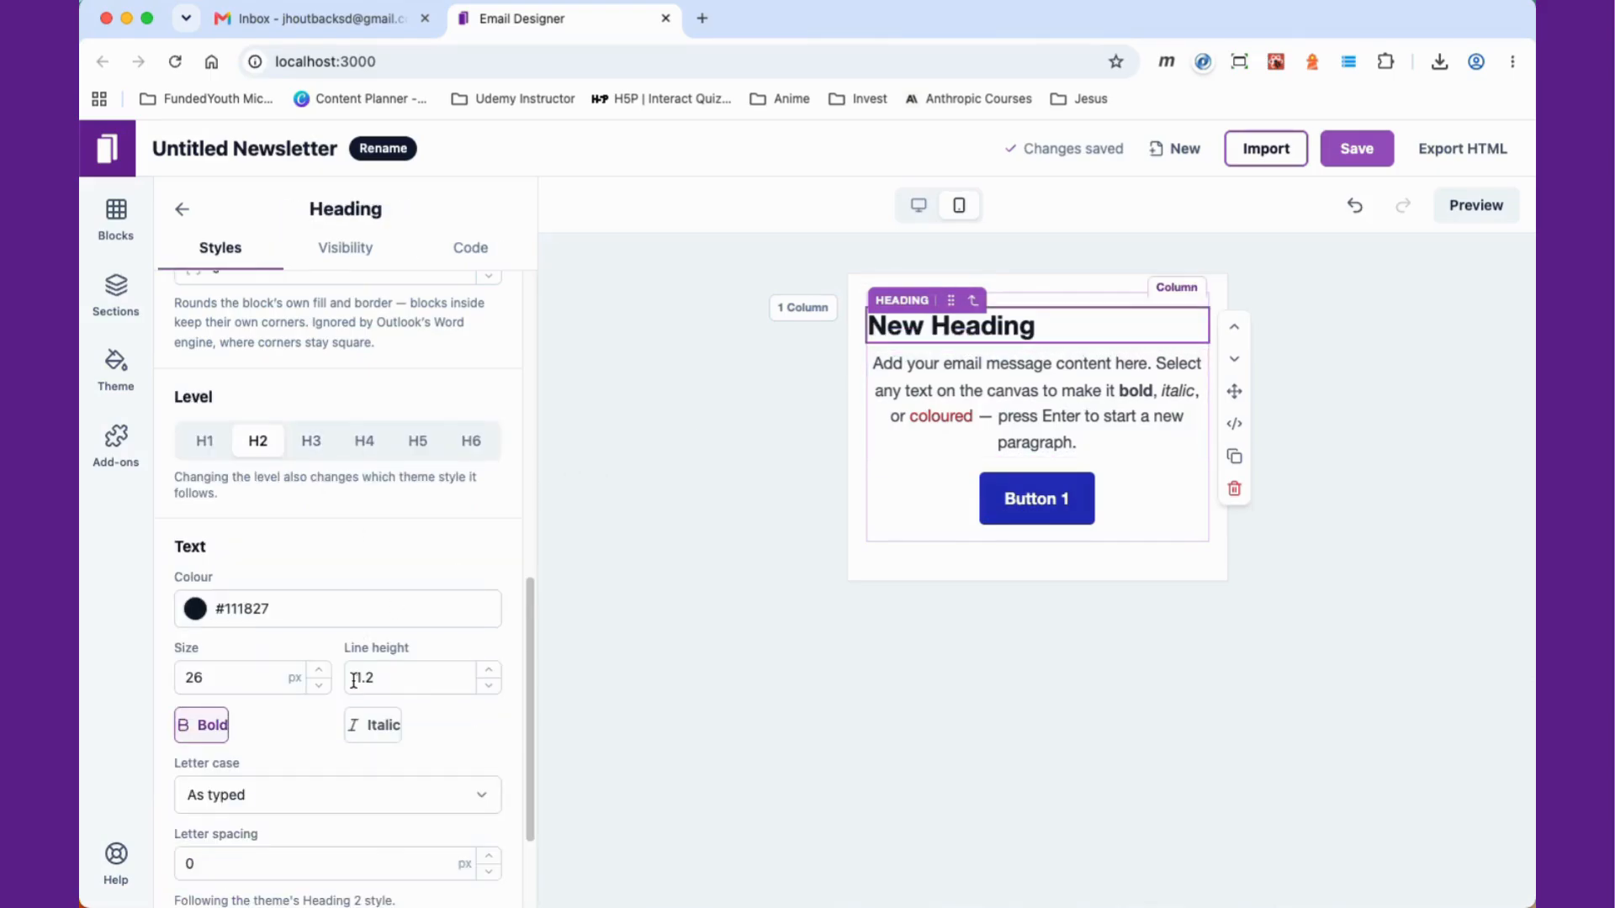
{"action": "scroll", "coordinate": [328, 627], "scroll_direction": "down", "scroll_amount": 2}
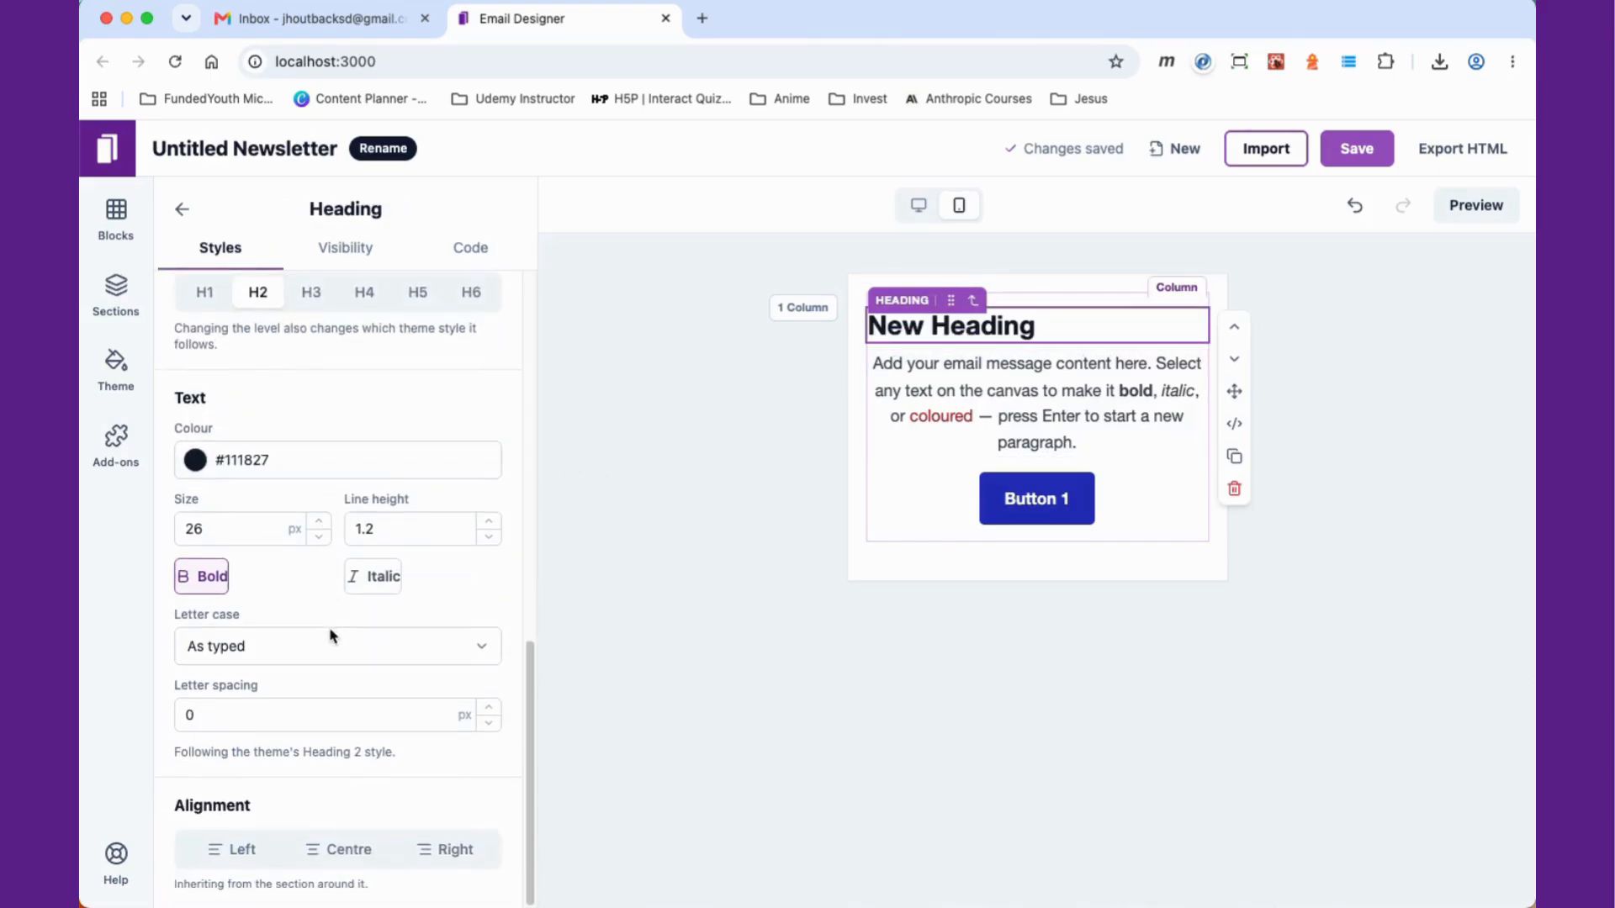
{"action": "left_click", "coordinate": [349, 849]}
Step: Try the heading levels H3, H4 and H1 before returning to H2
{"action": "scroll", "coordinate": [332, 495], "scroll_direction": "down", "scroll_amount": 5}
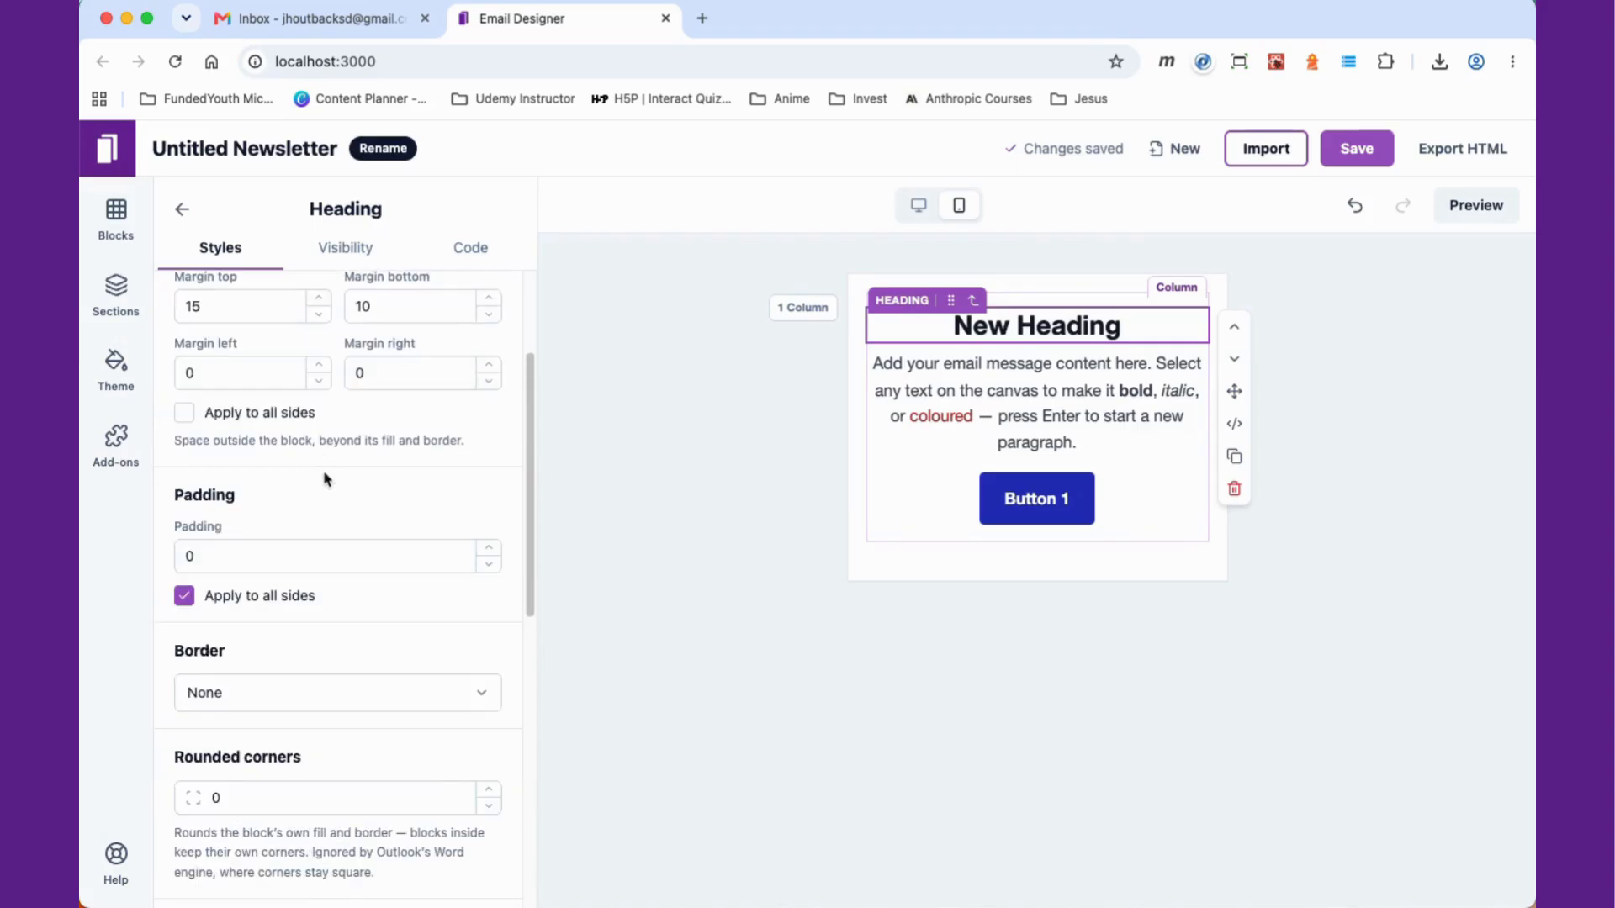
{"action": "scroll", "coordinate": [330, 493], "scroll_direction": "down", "scroll_amount": 1}
{"action": "scroll", "coordinate": [328, 492], "scroll_direction": "down", "scroll_amount": 5}
{"action": "left_click", "coordinate": [311, 524]}
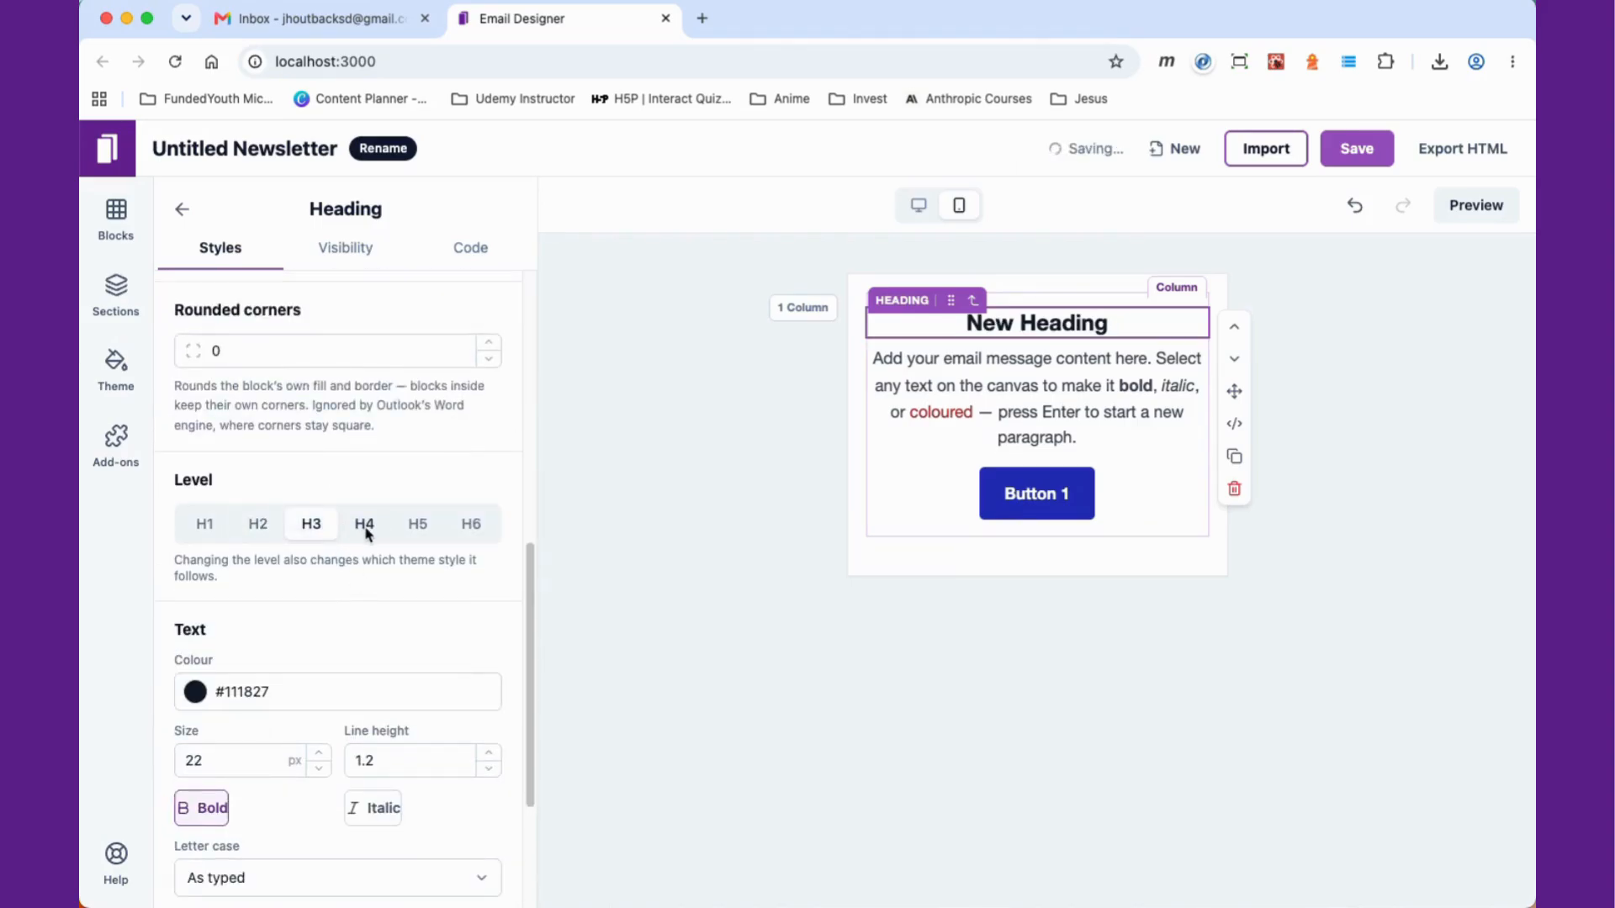
{"action": "left_click", "coordinate": [364, 524]}
{"action": "left_click", "coordinate": [205, 524]}
{"action": "left_click", "coordinate": [257, 524]}
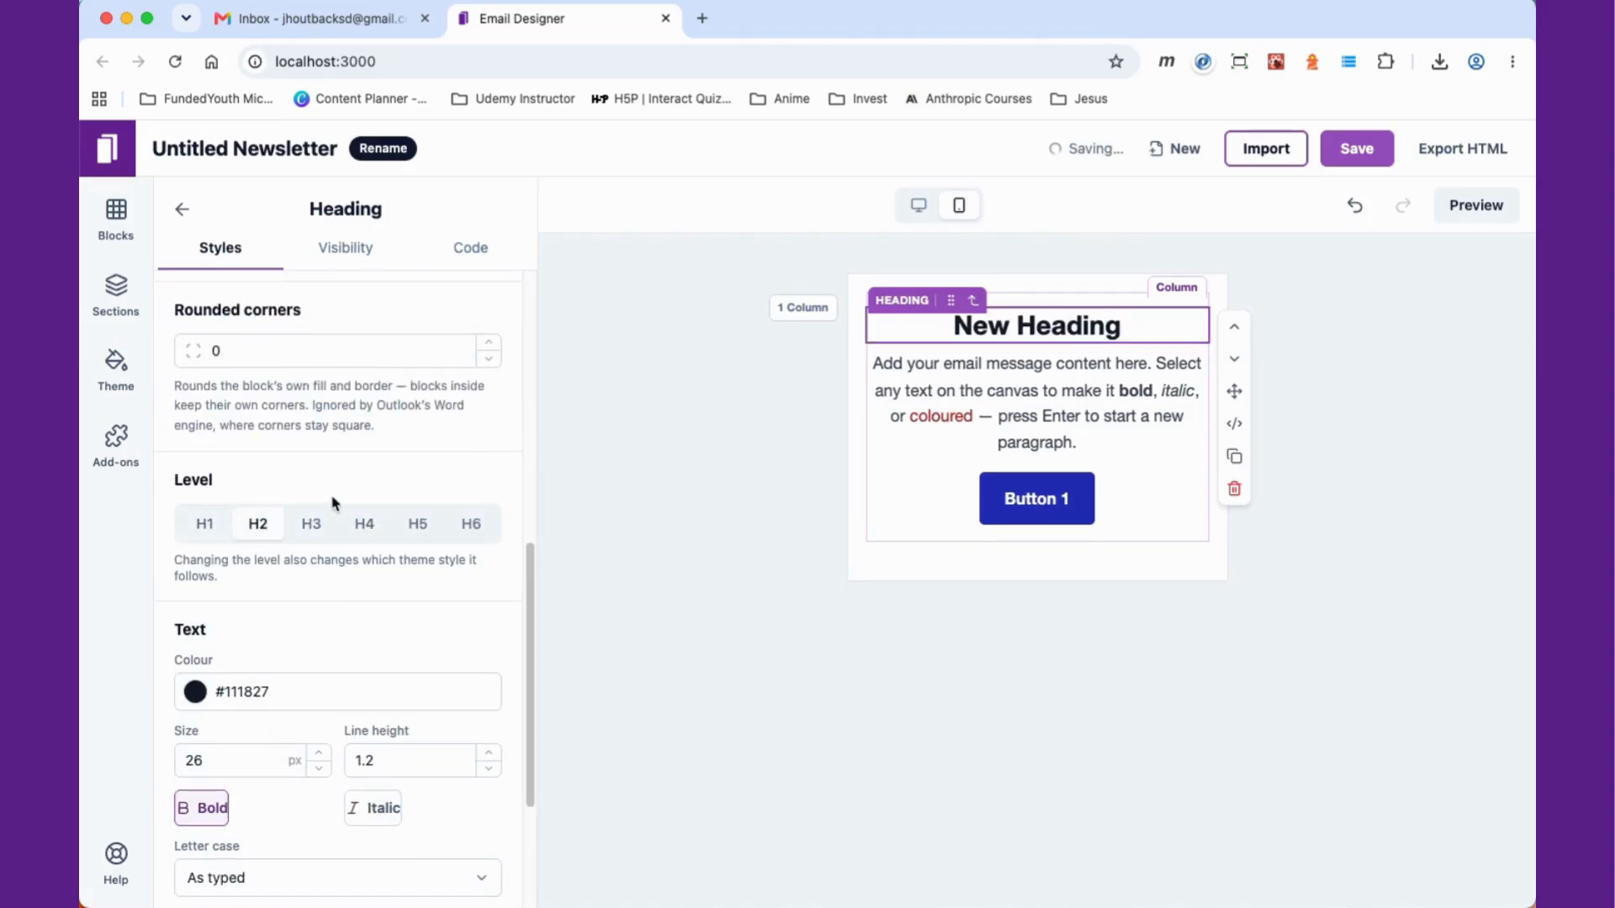
{"action": "scroll", "coordinate": [335, 498], "scroll_direction": "down", "scroll_amount": 1}
{"action": "scroll", "coordinate": [336, 501], "scroll_direction": "up", "scroll_amount": 1}
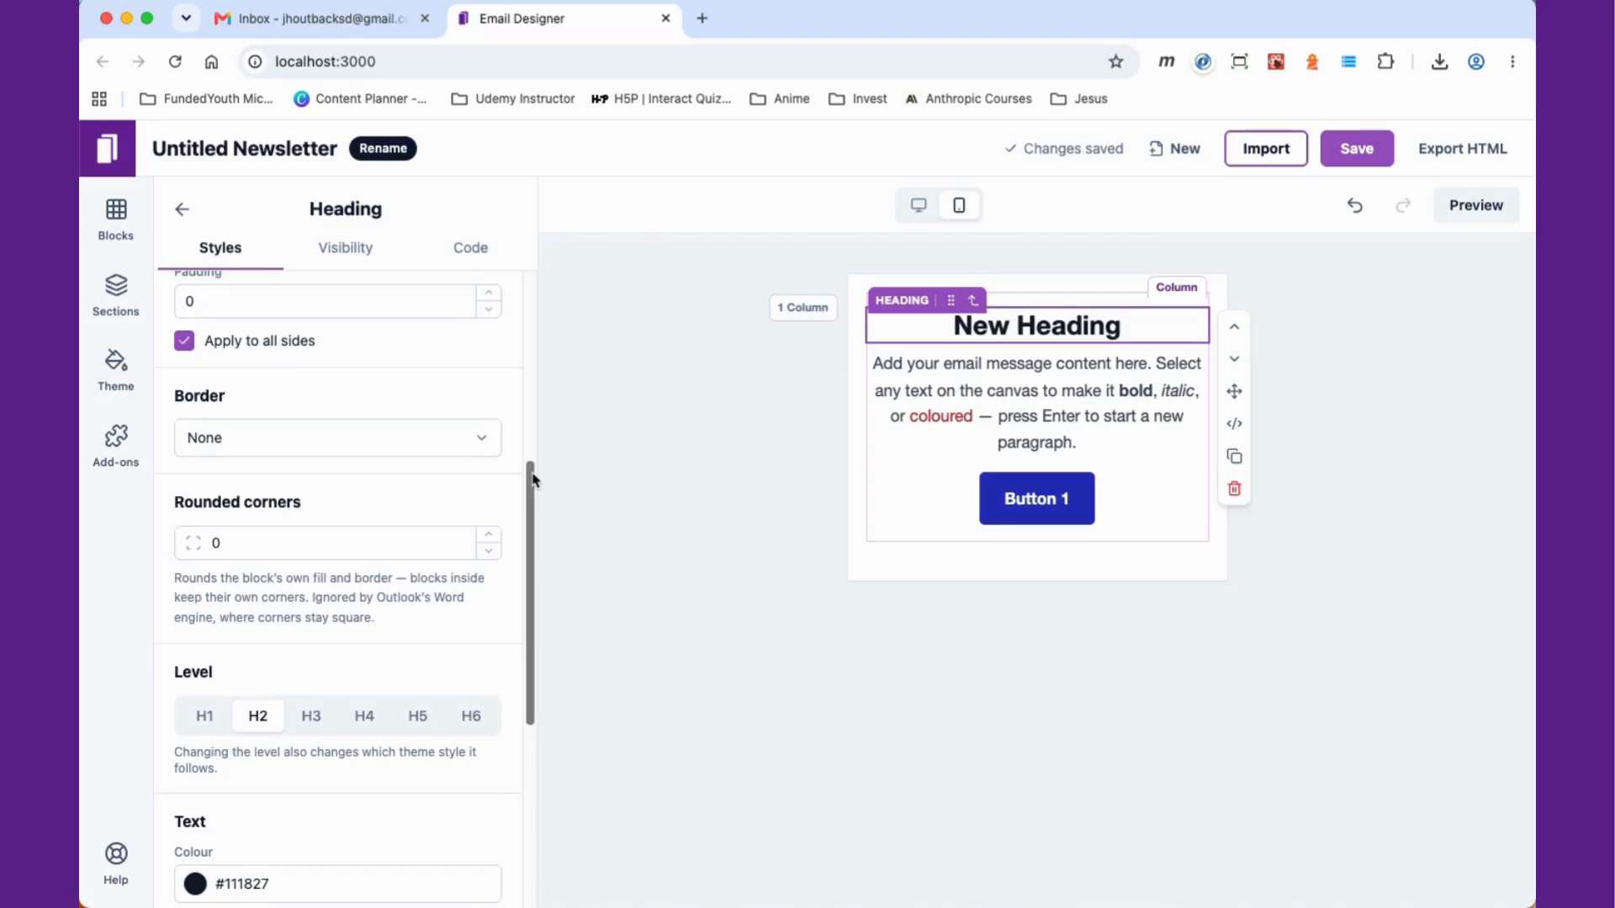
{"action": "scroll", "coordinate": [447, 461], "scroll_direction": "up", "scroll_amount": 2}
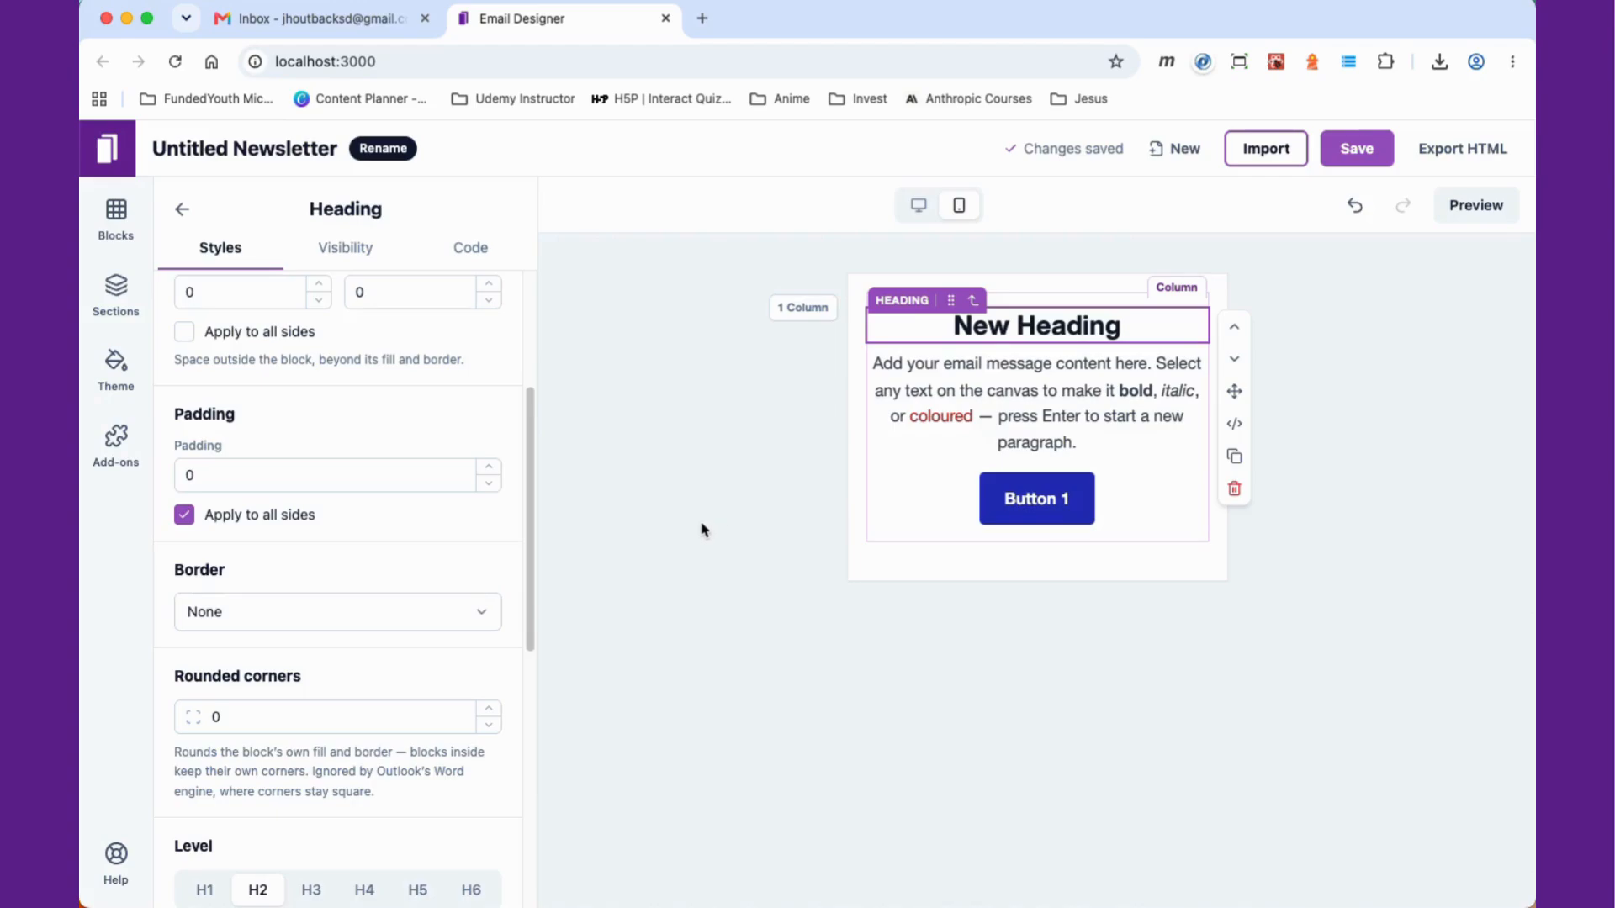
Step: Add a two-column section below the first section
{"action": "left_click", "coordinate": [734, 530]}
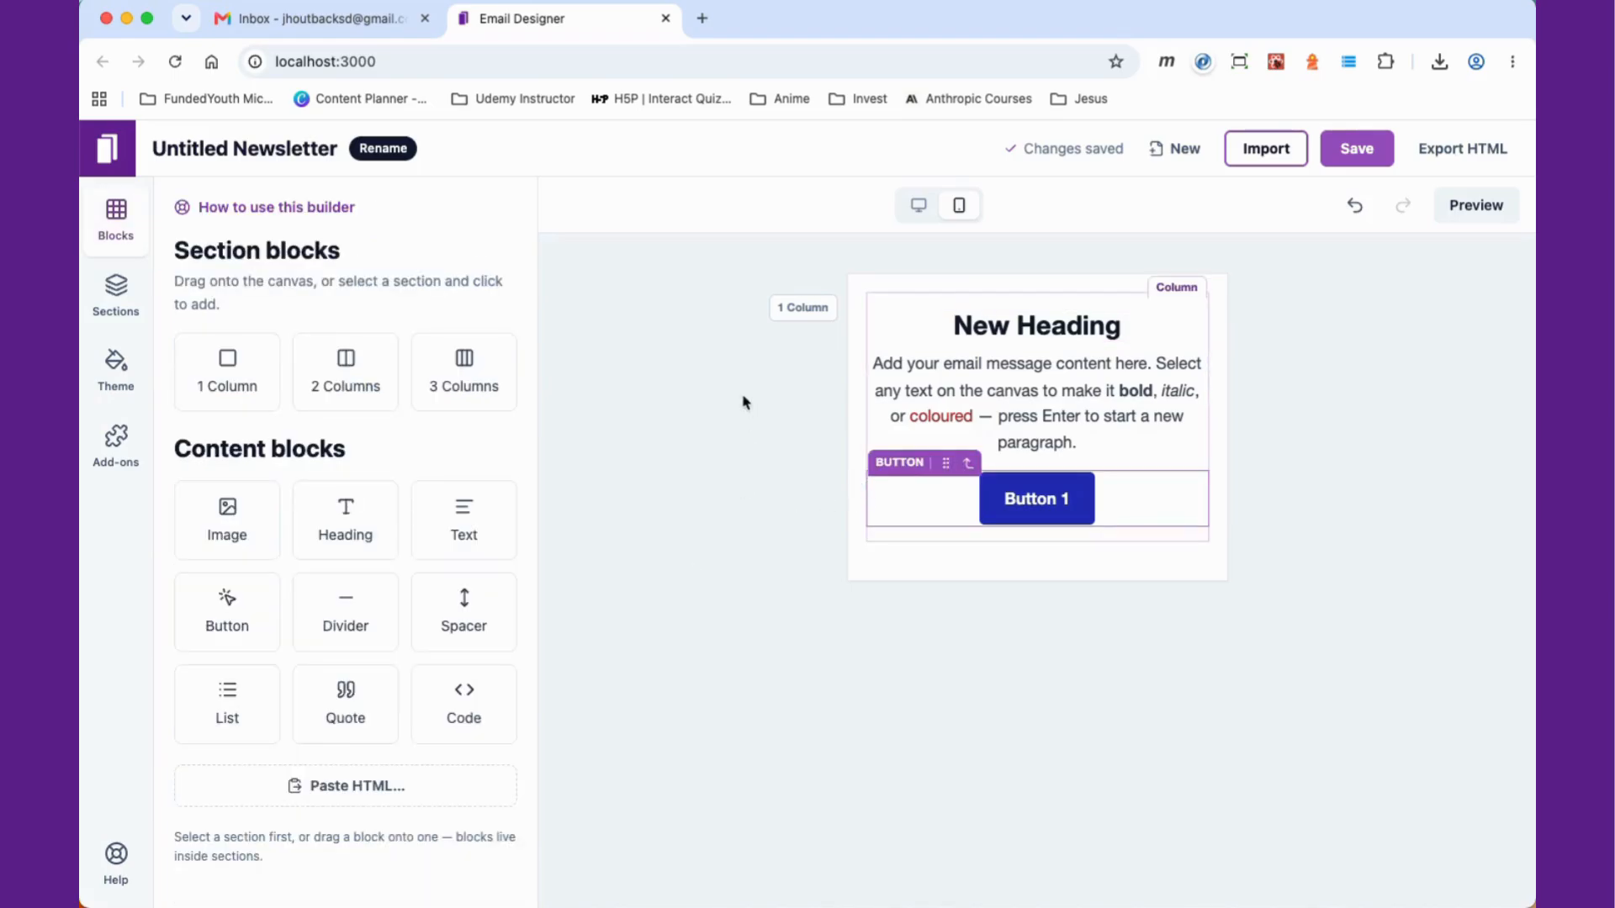
{"action": "left_click", "coordinate": [116, 296]}
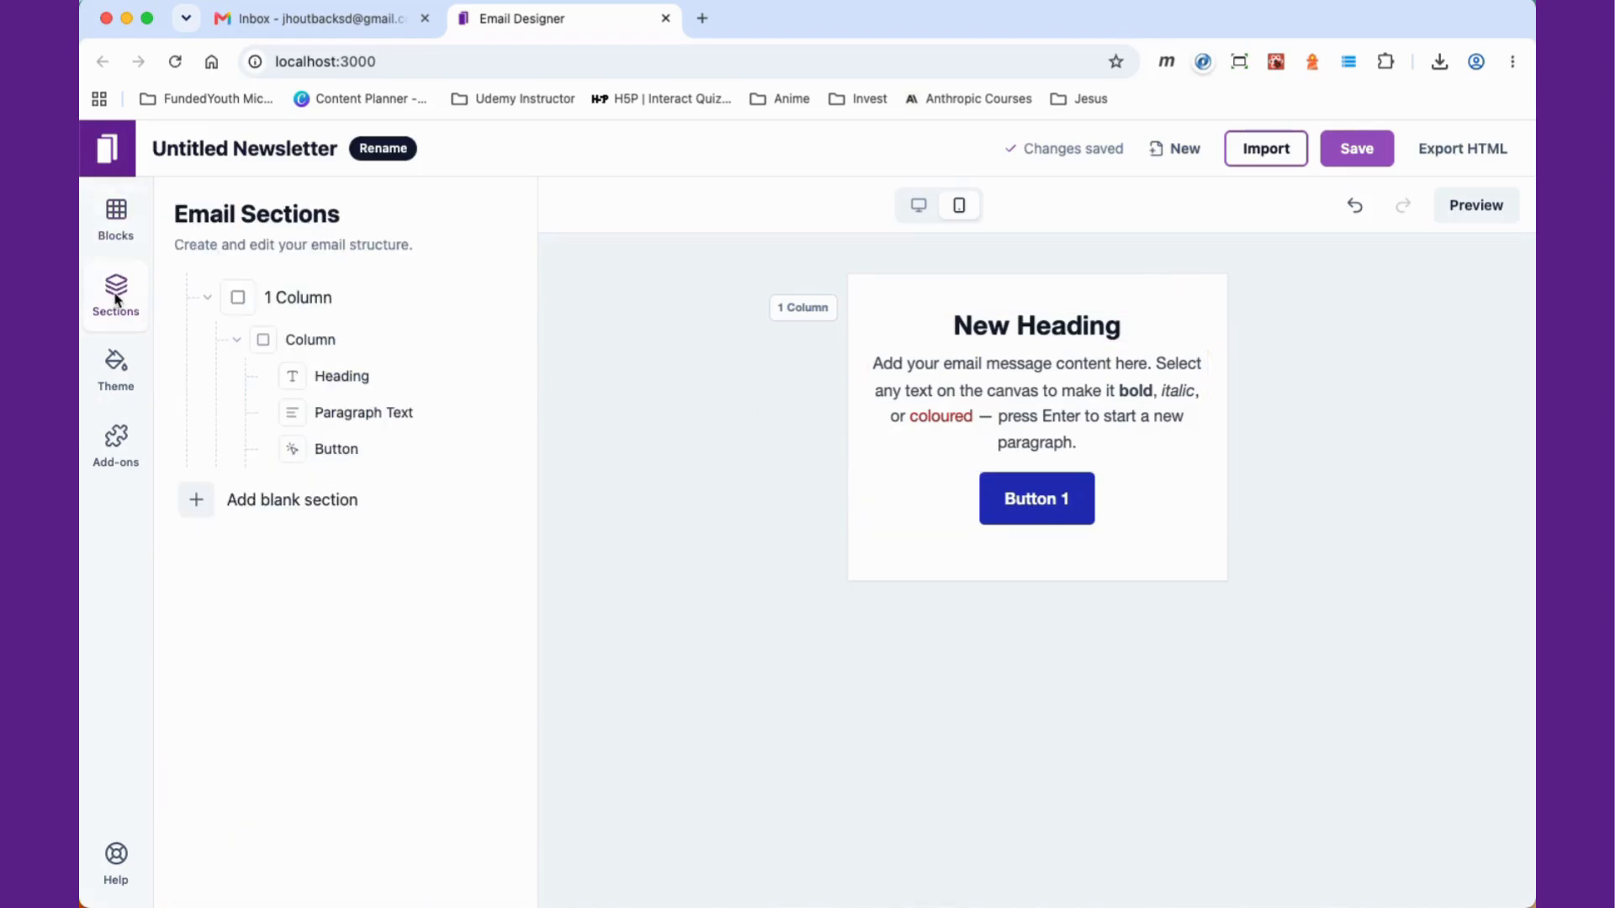
{"action": "left_click", "coordinate": [118, 221]}
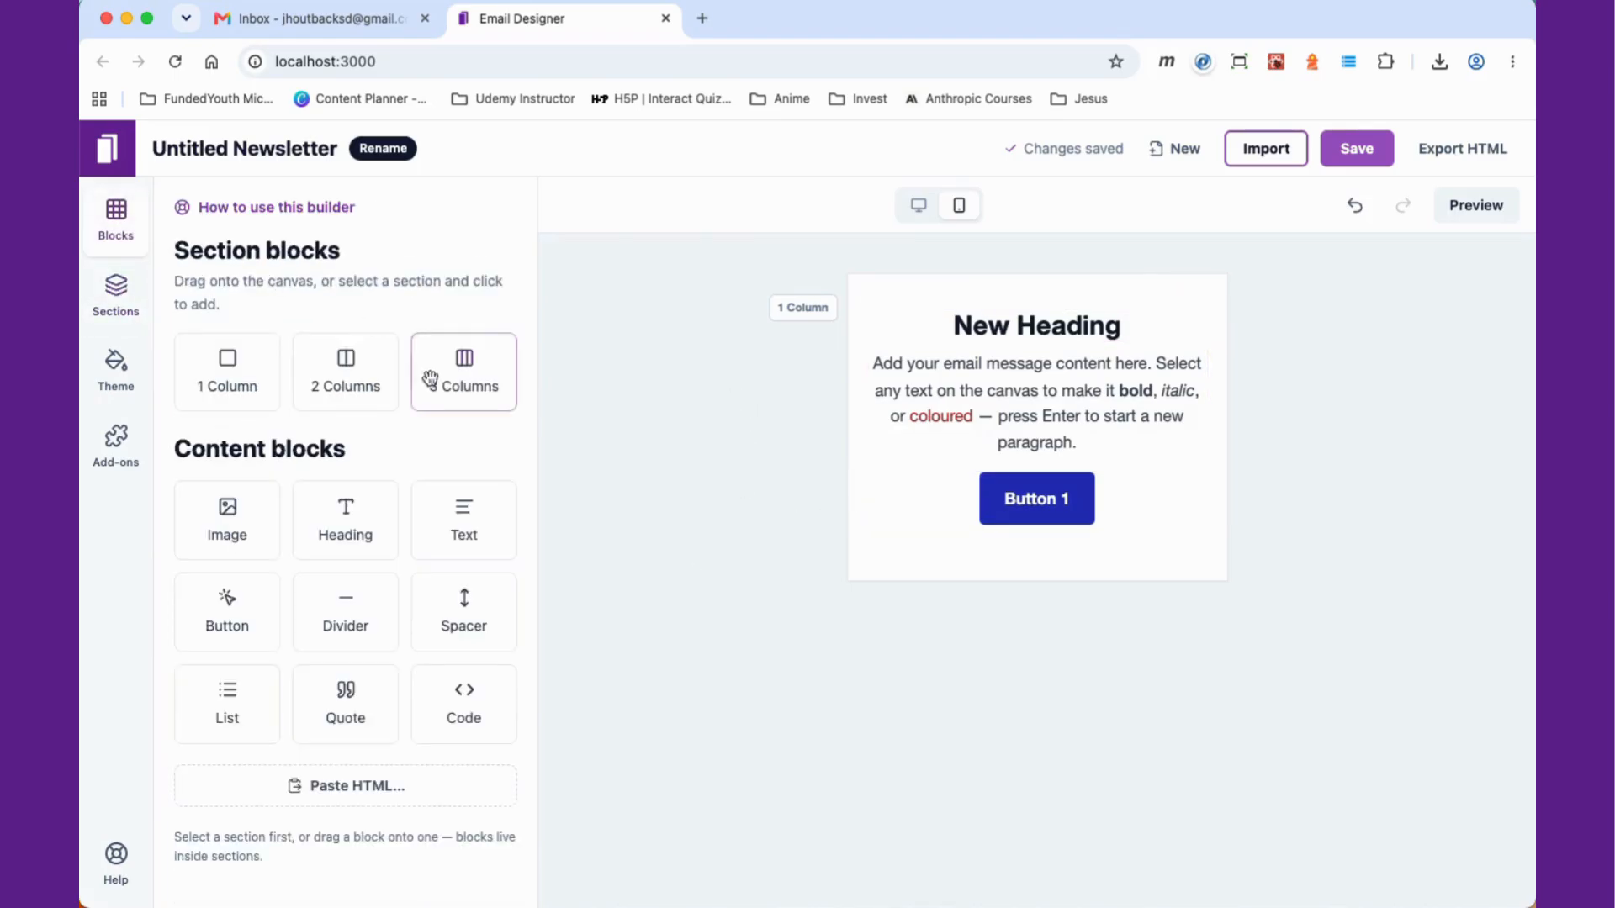
{"action": "left_click", "coordinate": [336, 395]}
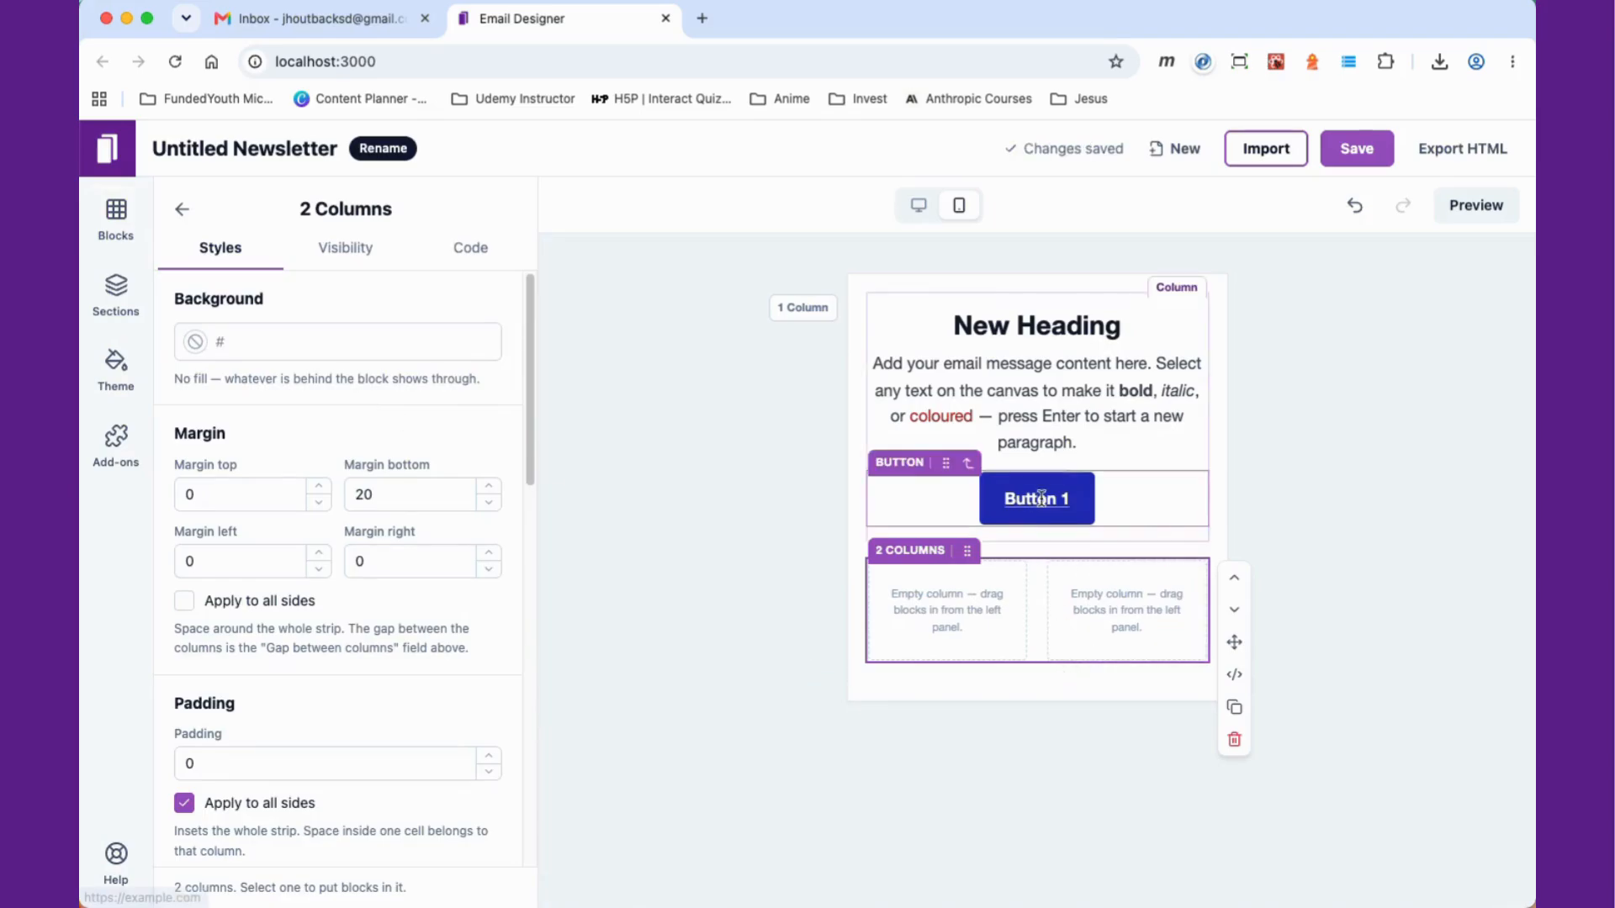
Step: Delete the original button and place a Button block into each column of the two-column section
{"action": "left_click", "coordinate": [1169, 508]}
{"action": "left_click", "coordinate": [1235, 653]}
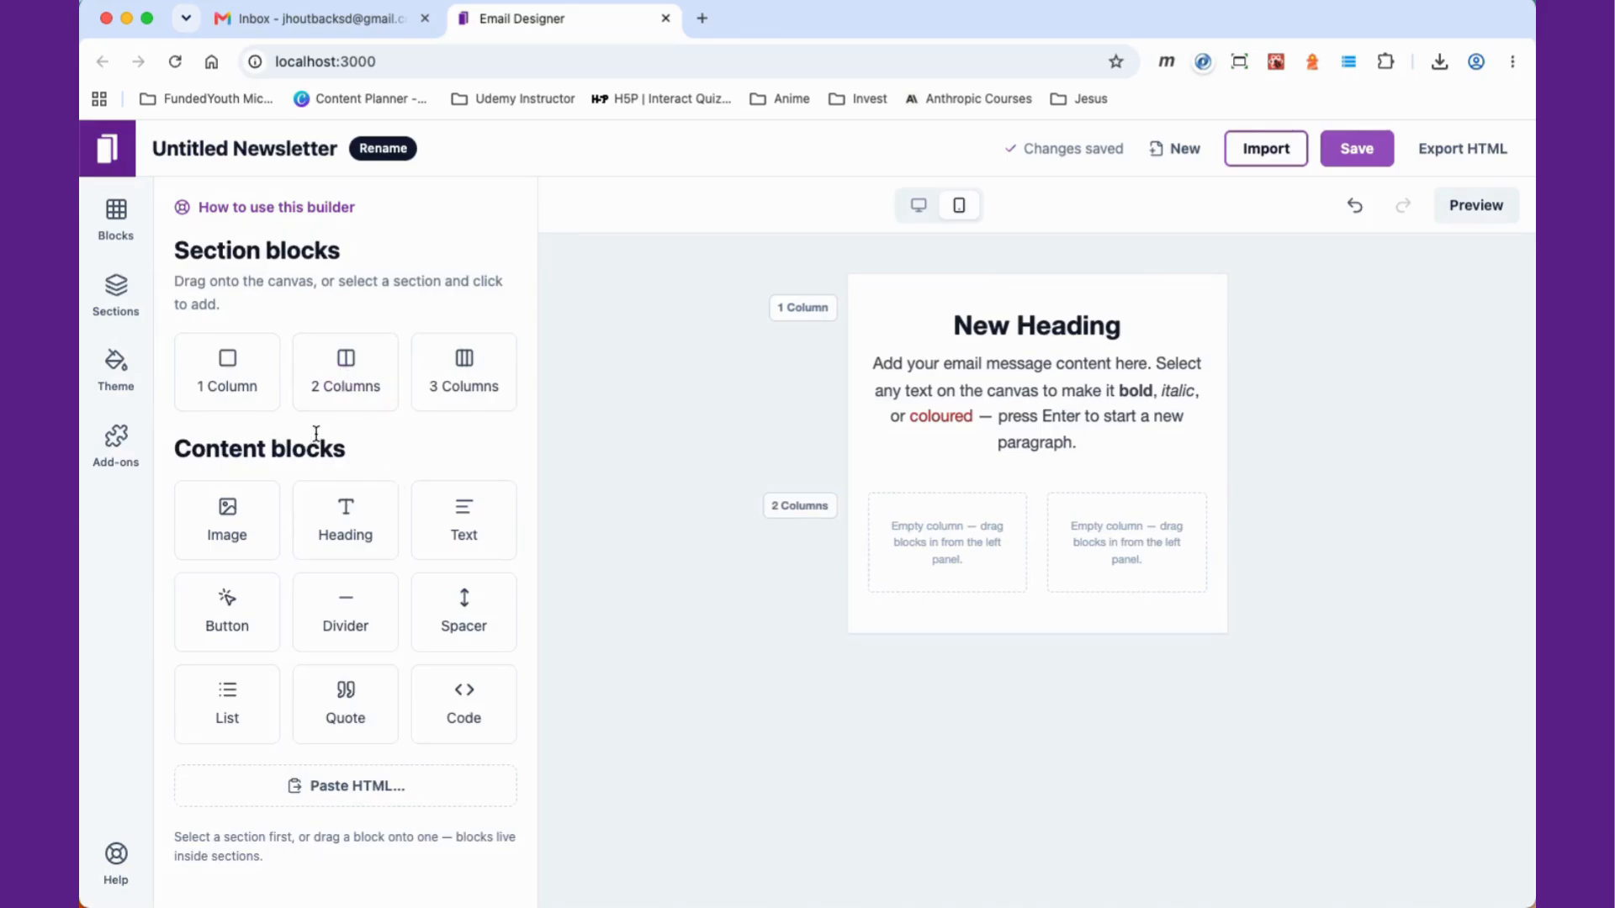
{"action": "left_click_drag", "start_coordinate": [263, 613], "coordinate": [911, 582]}
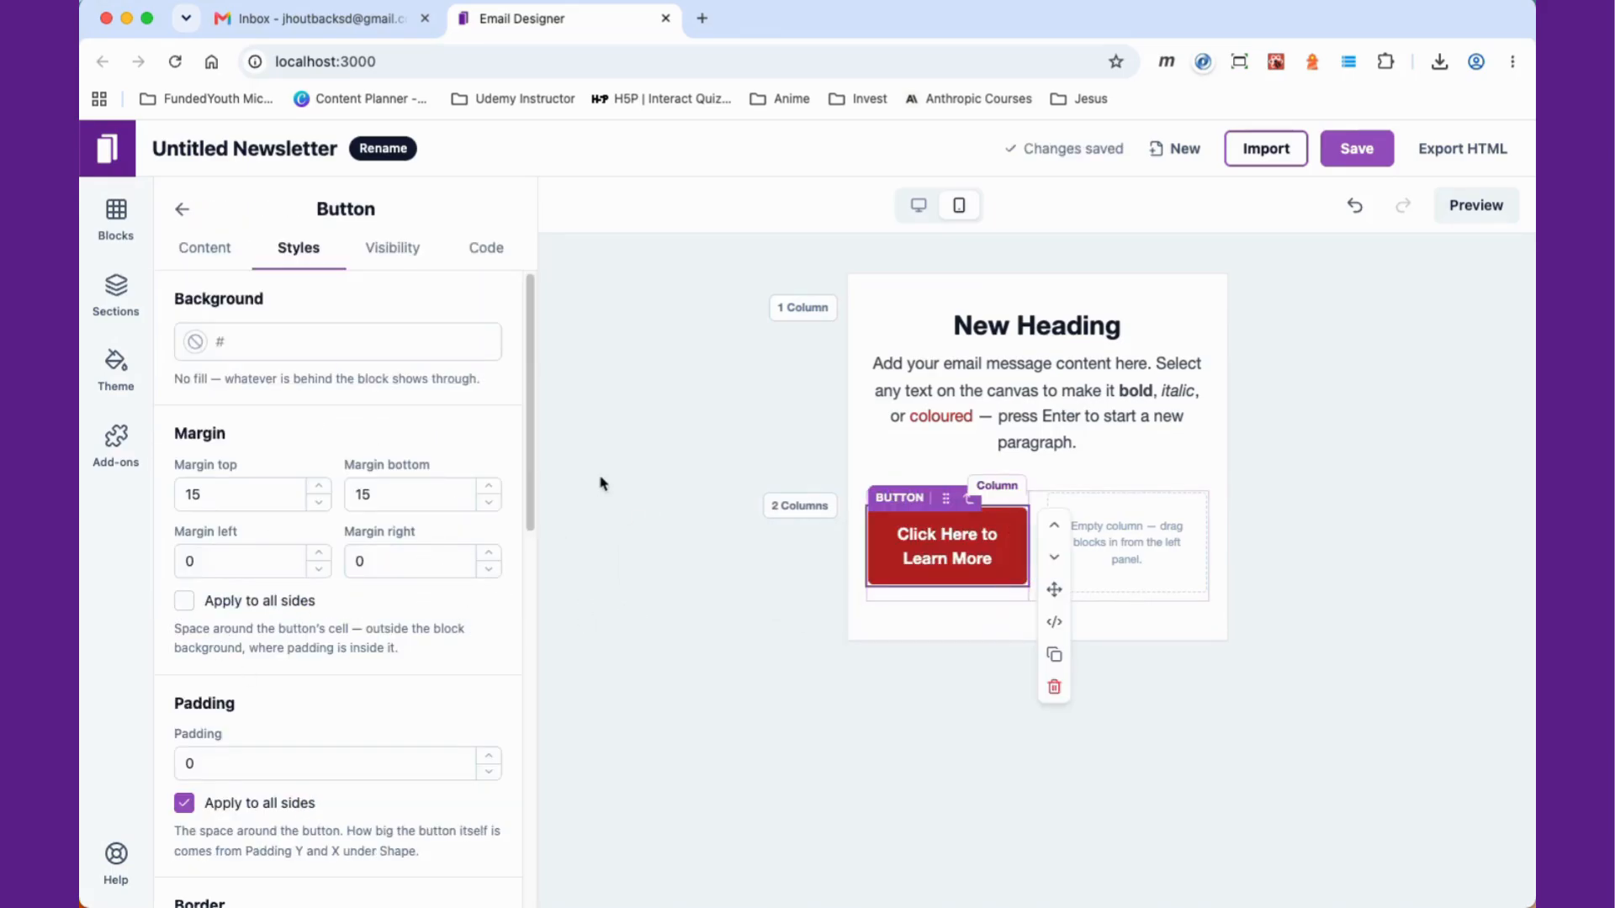
{"action": "left_click", "coordinate": [182, 212]}
{"action": "left_click_drag", "start_coordinate": [270, 649], "coordinate": [1158, 555]}
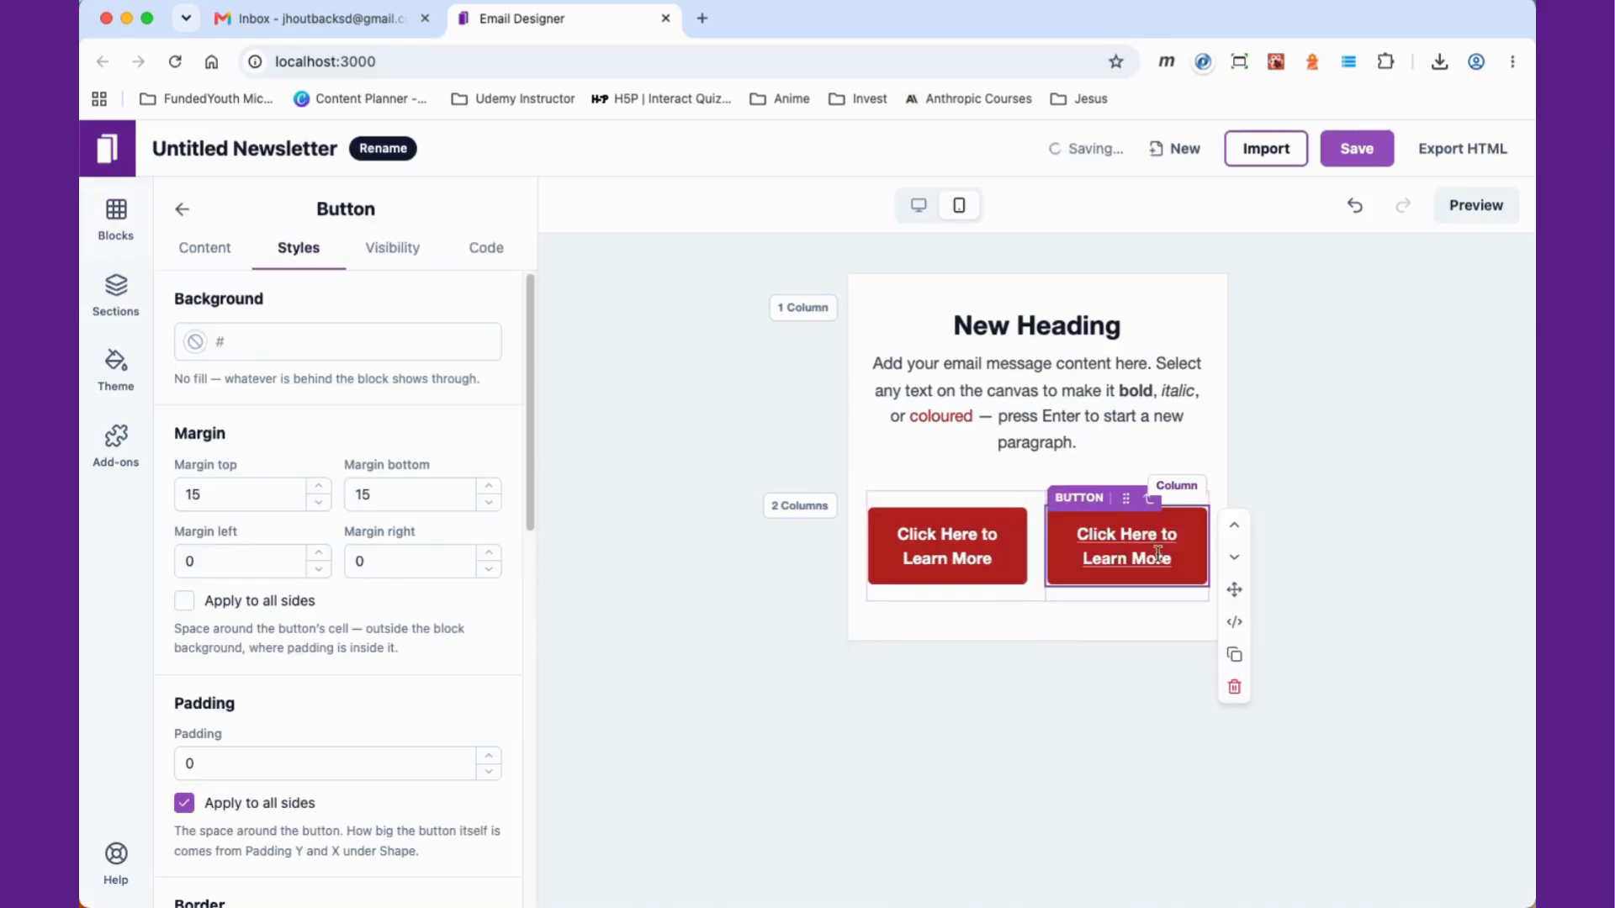
Step: Set the left button's label to Button 1 and the right button's label to Another Button
{"action": "left_click", "coordinate": [947, 546]}
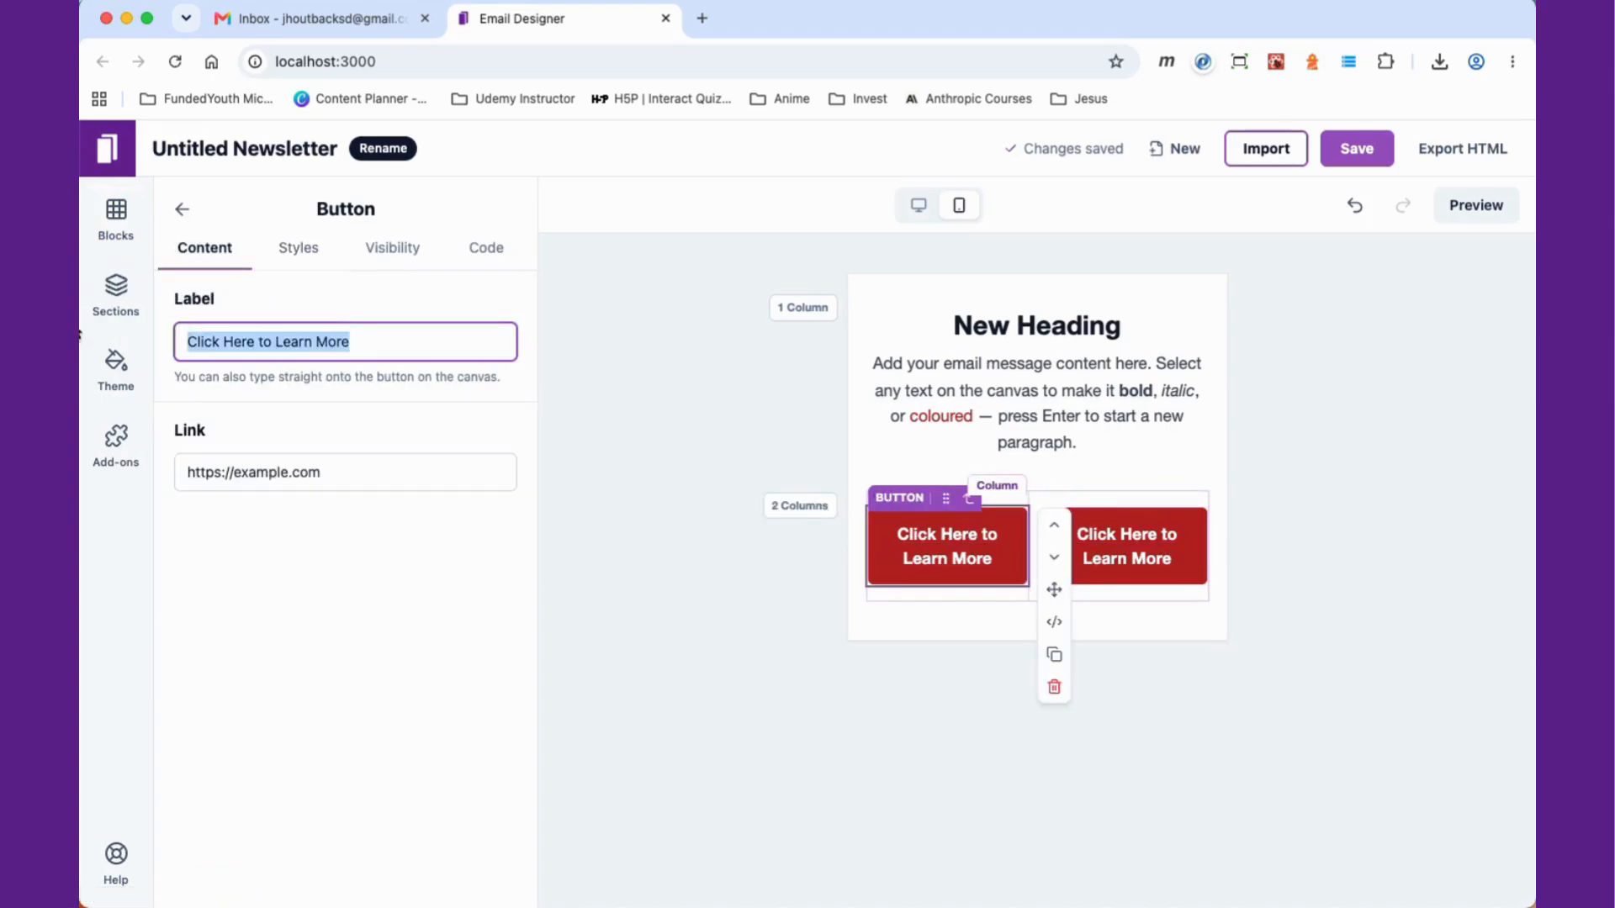
{"action": "type", "text": "Button 1"}
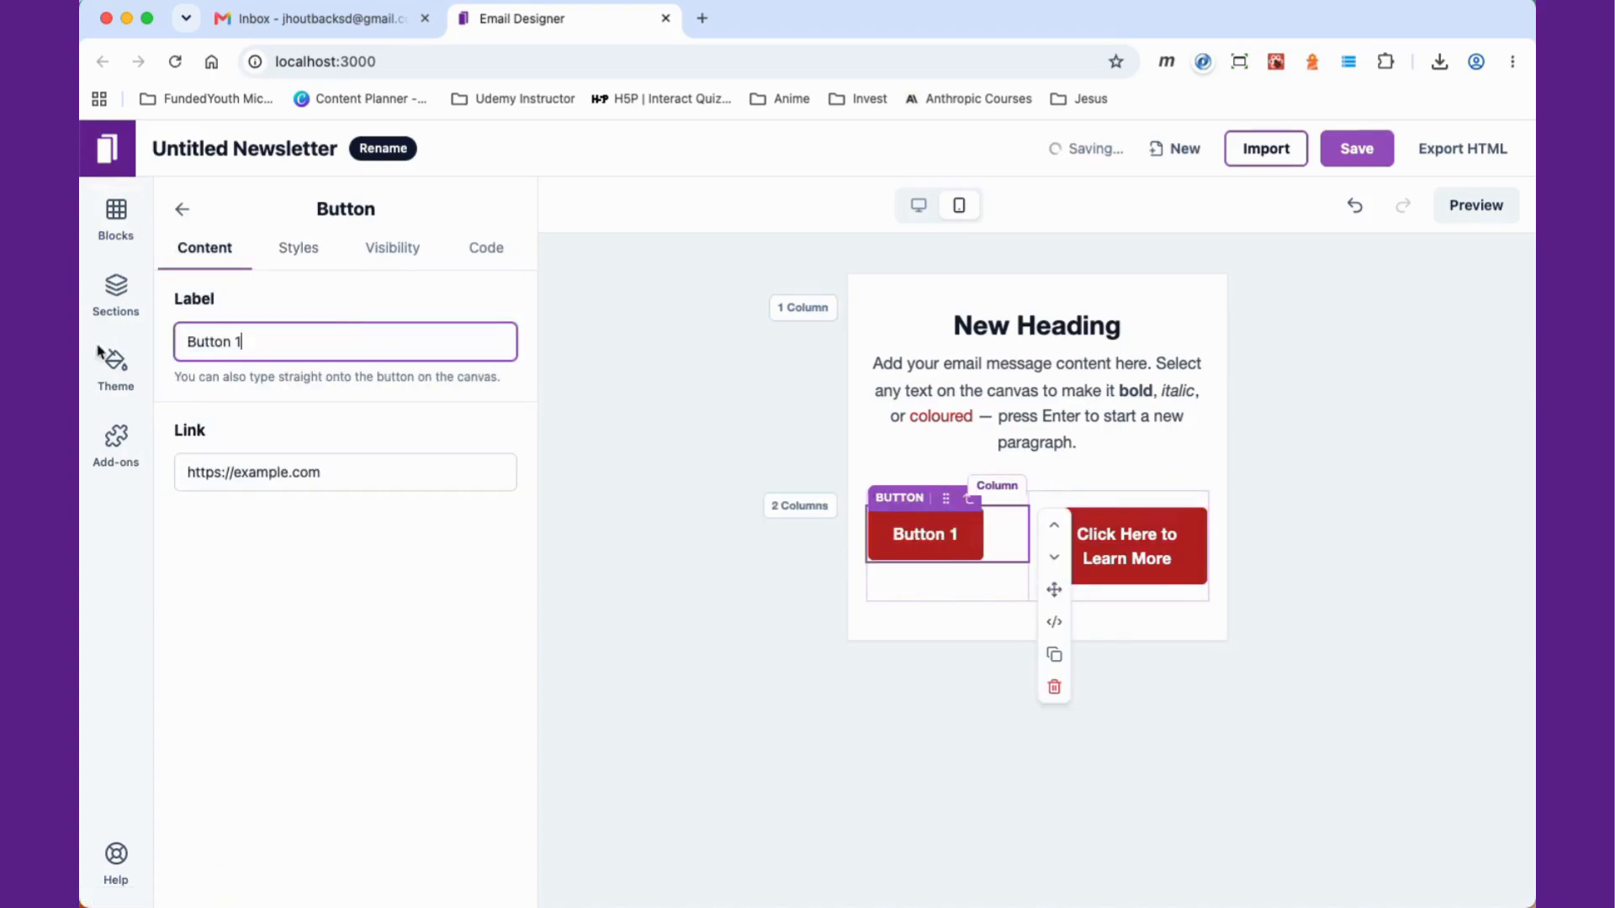
{"action": "left_click", "coordinate": [1175, 561]}
{"action": "left_click_drag", "start_coordinate": [385, 346], "coordinate": [135, 342]}
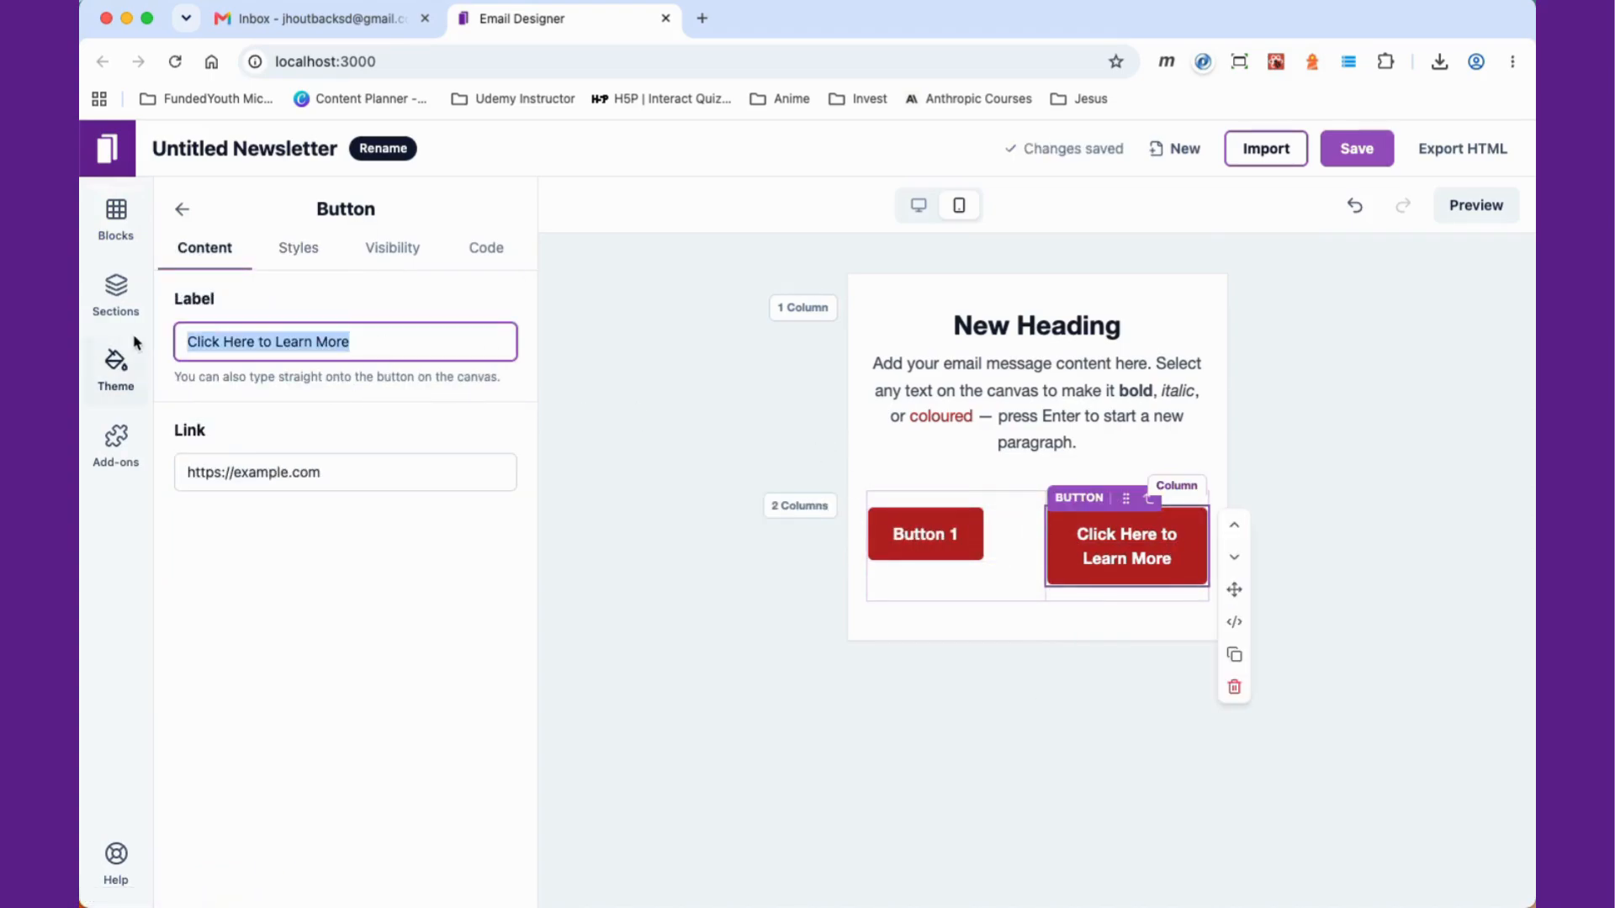
{"action": "type", "text": "Another Button"}
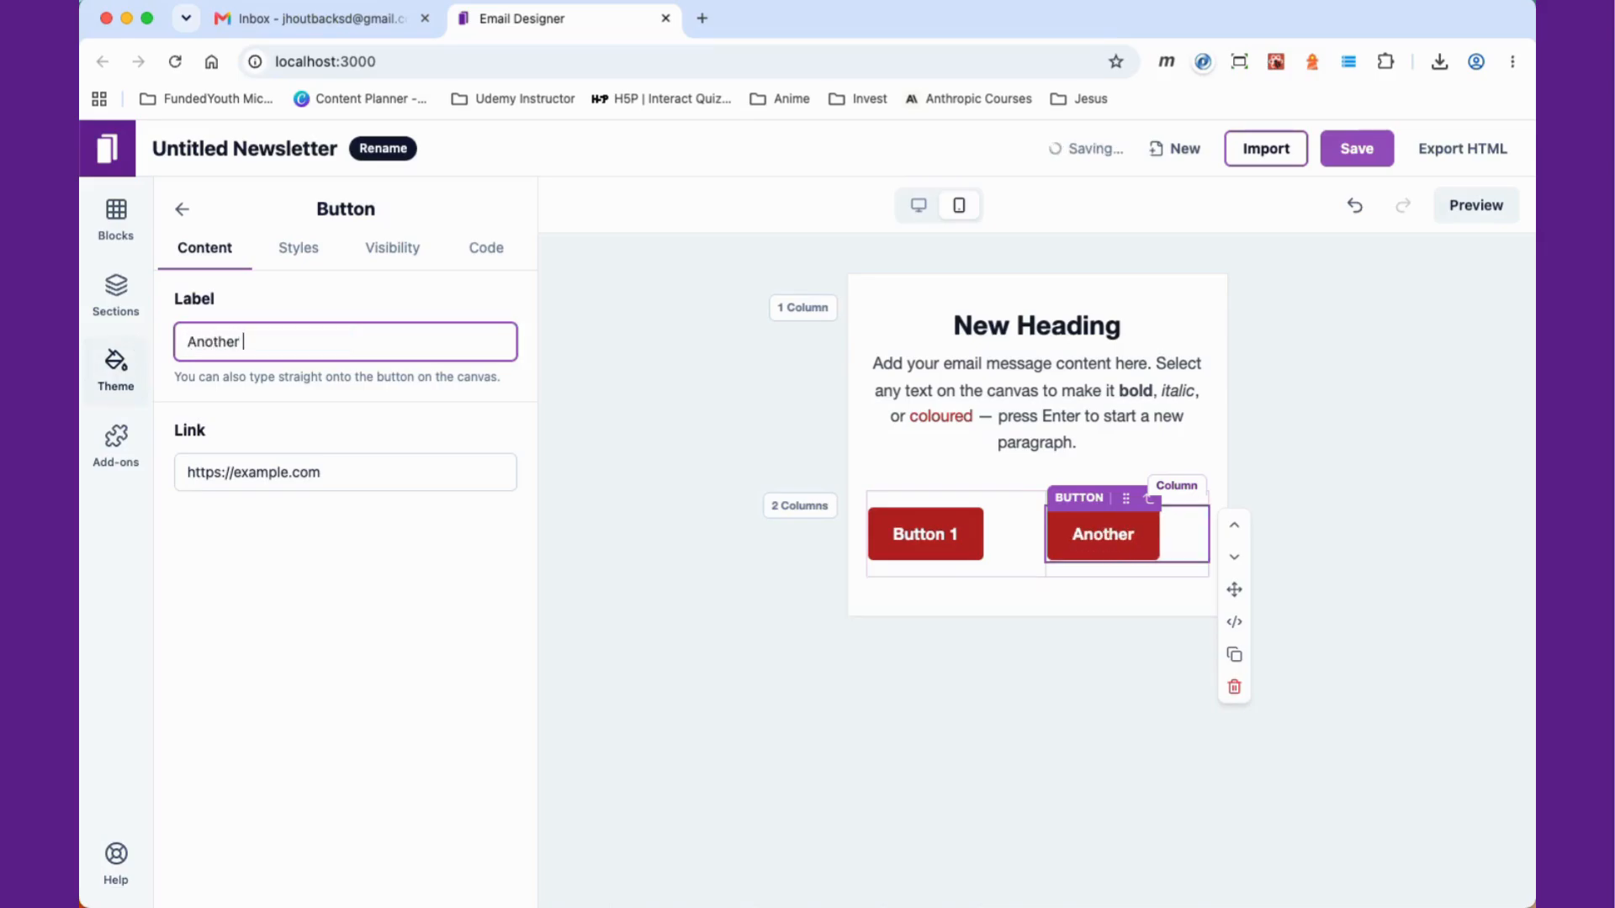
{"action": "left_click", "coordinate": [1286, 465]}
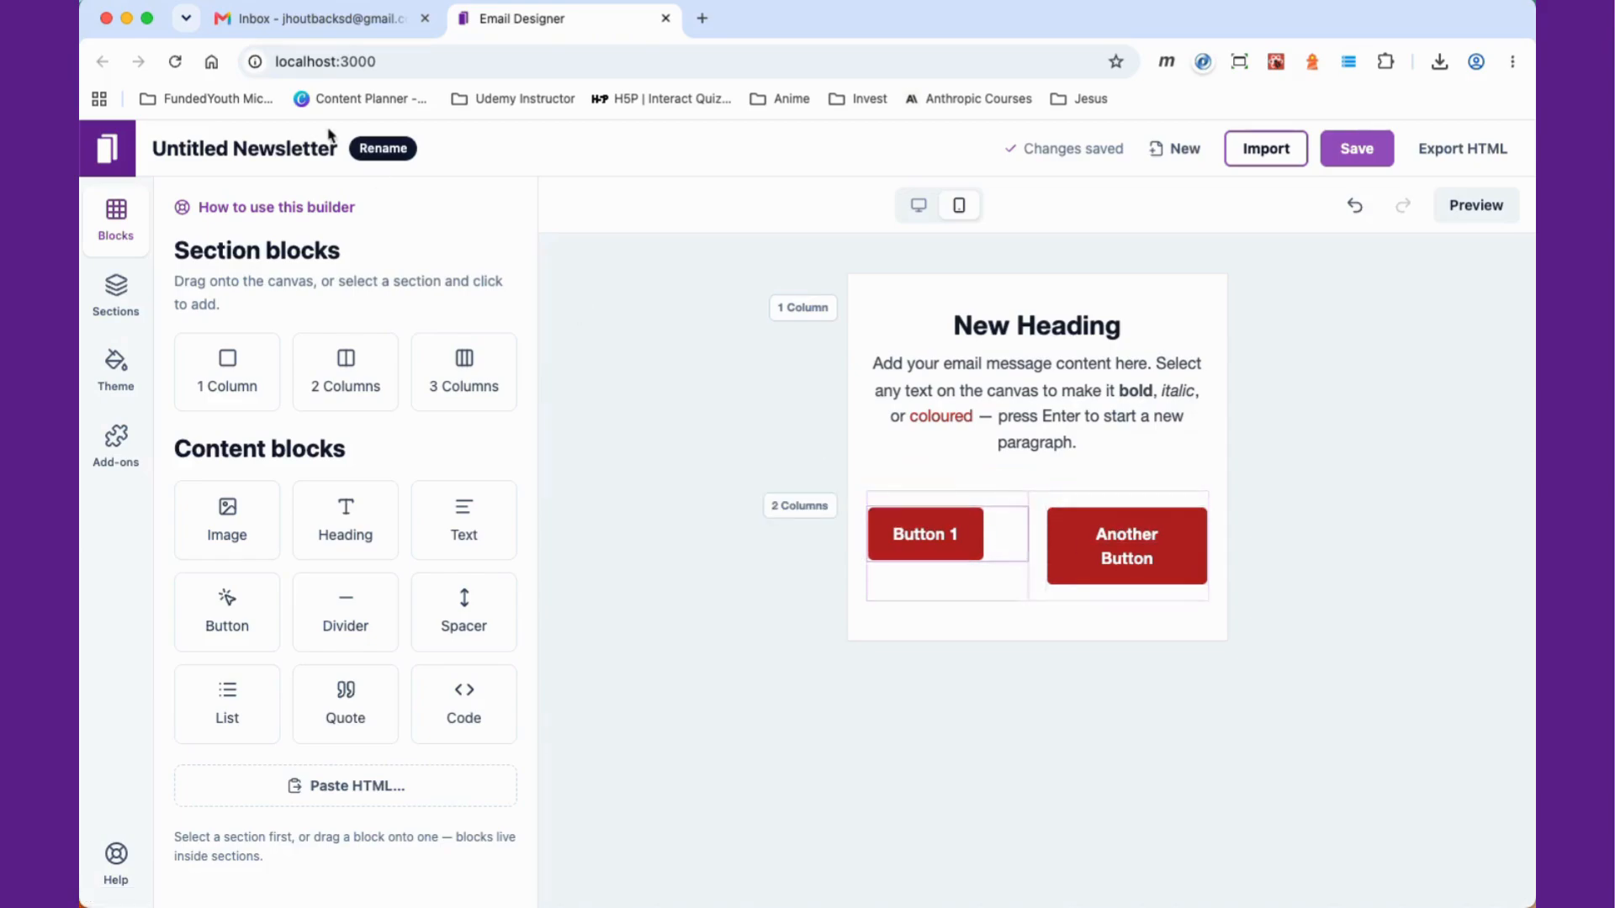
Step: Make both buttons in the two-column section full width
{"action": "left_click", "coordinate": [1005, 528]}
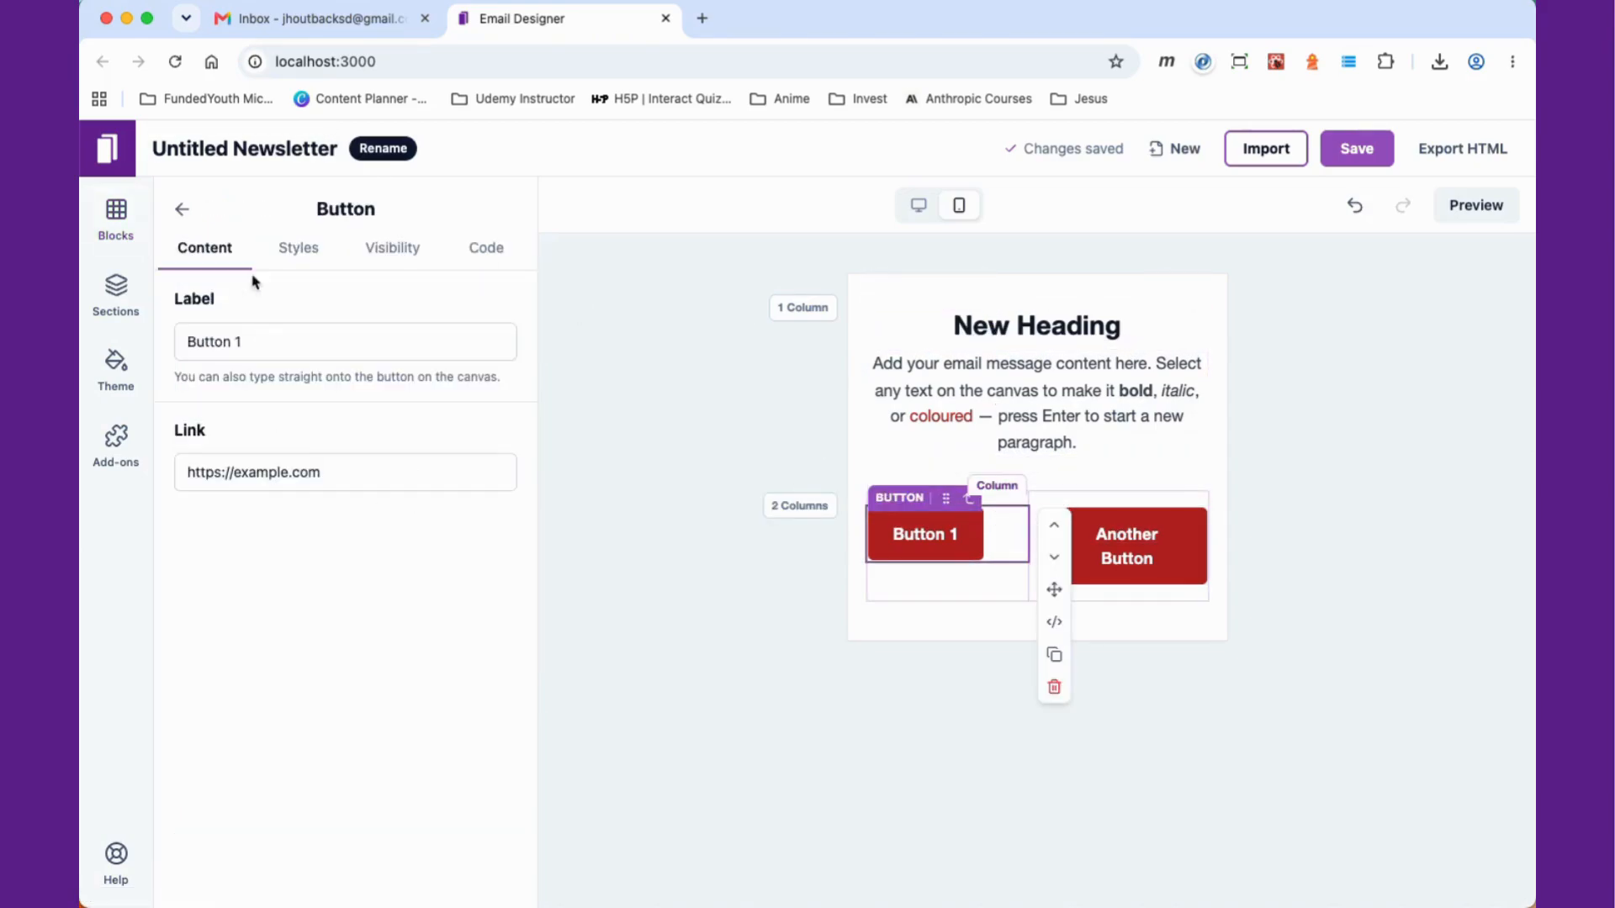
{"action": "left_click", "coordinate": [295, 249]}
{"action": "scroll", "coordinate": [383, 688], "scroll_direction": "down", "scroll_amount": 7}
{"action": "scroll", "coordinate": [383, 688], "scroll_direction": "down", "scroll_amount": 3}
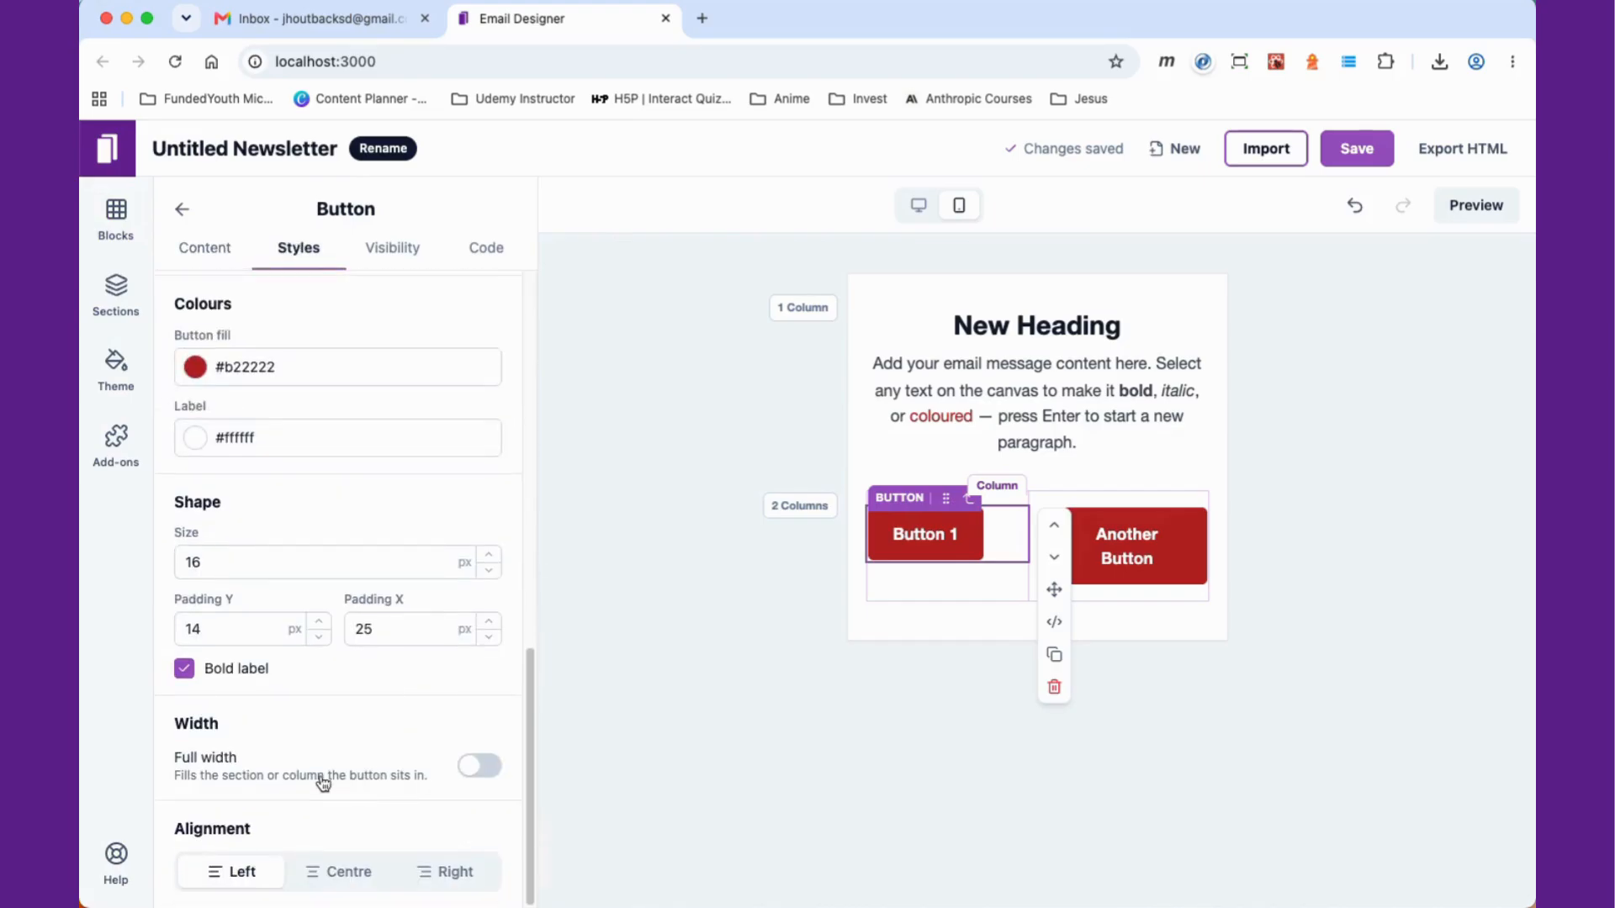
{"action": "left_click", "coordinate": [483, 767]}
{"action": "left_click", "coordinate": [1159, 555]}
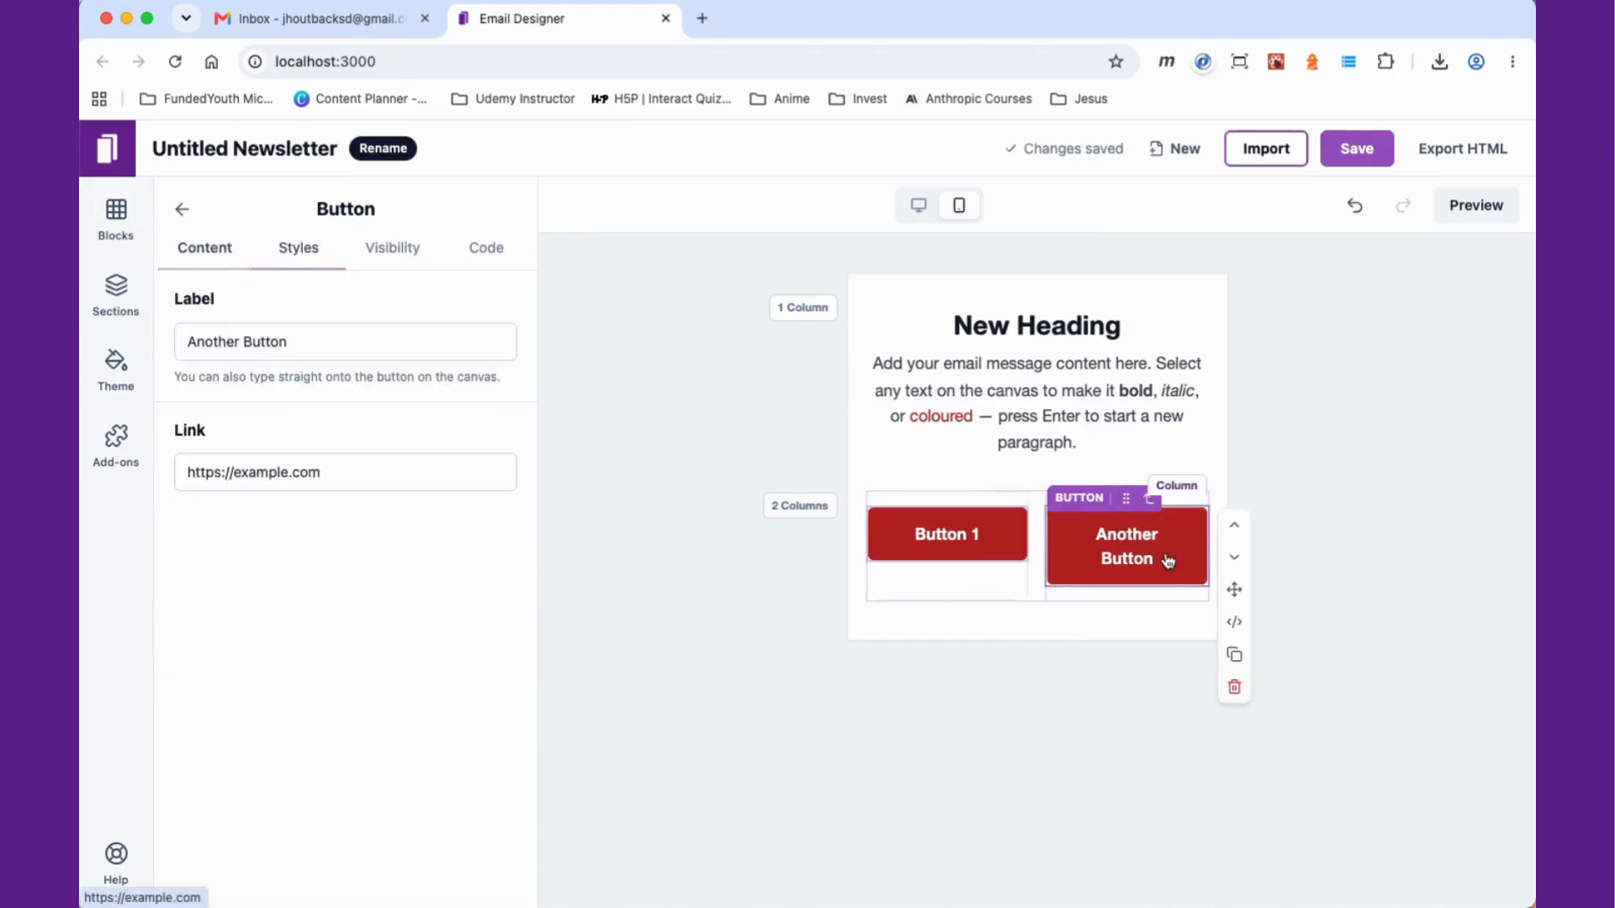
{"action": "left_click", "coordinate": [296, 252]}
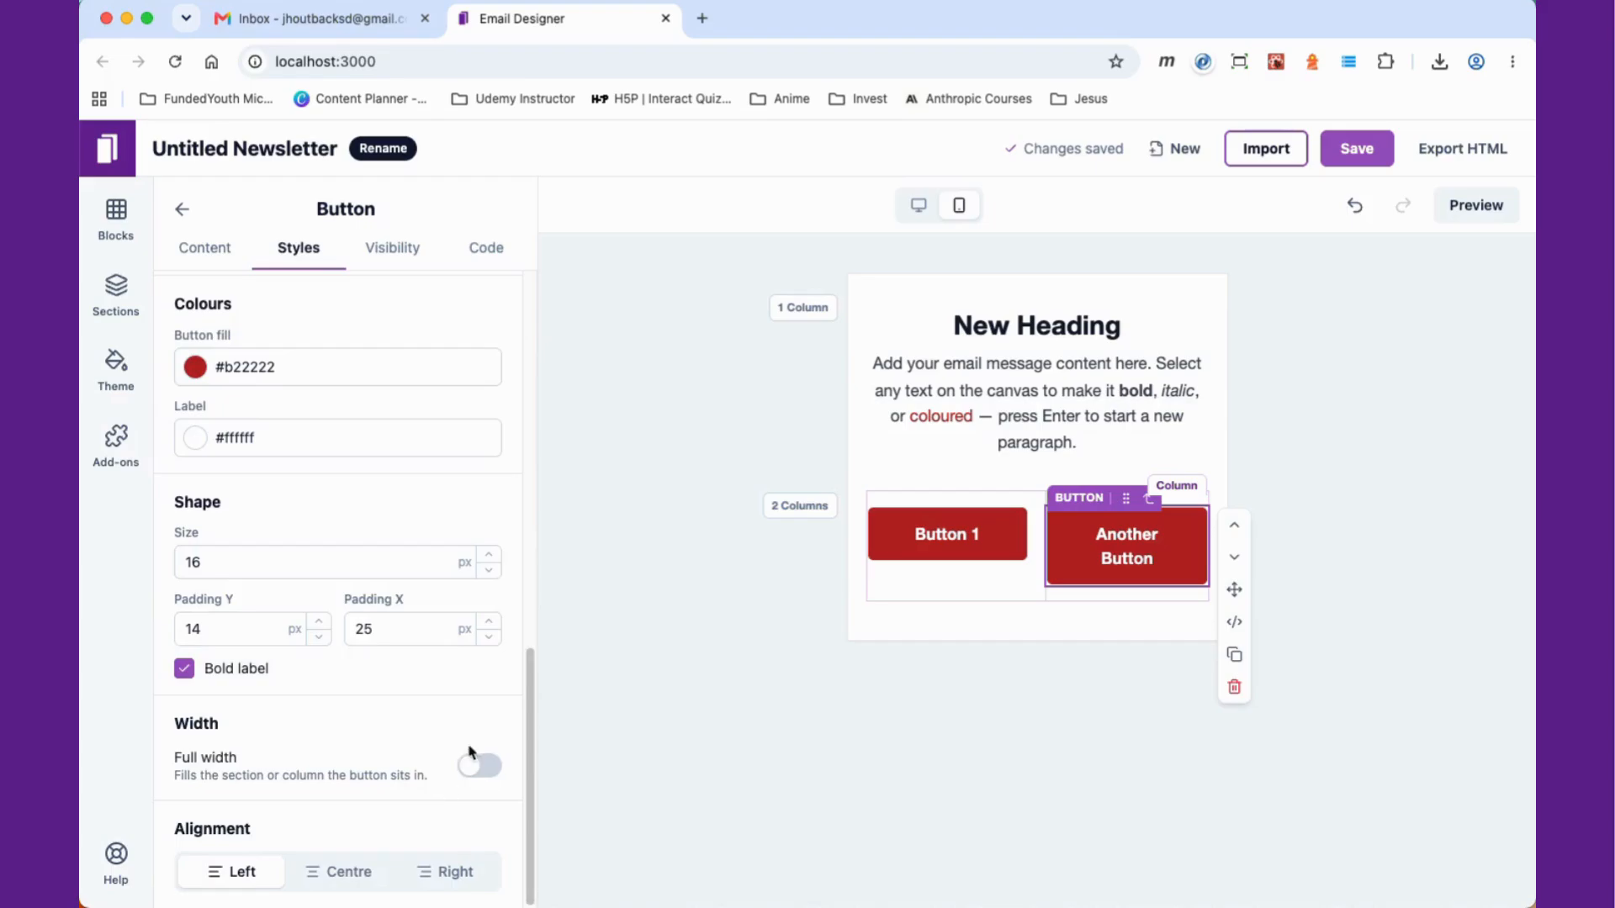
{"action": "left_click", "coordinate": [476, 764]}
{"action": "left_click", "coordinate": [966, 663]}
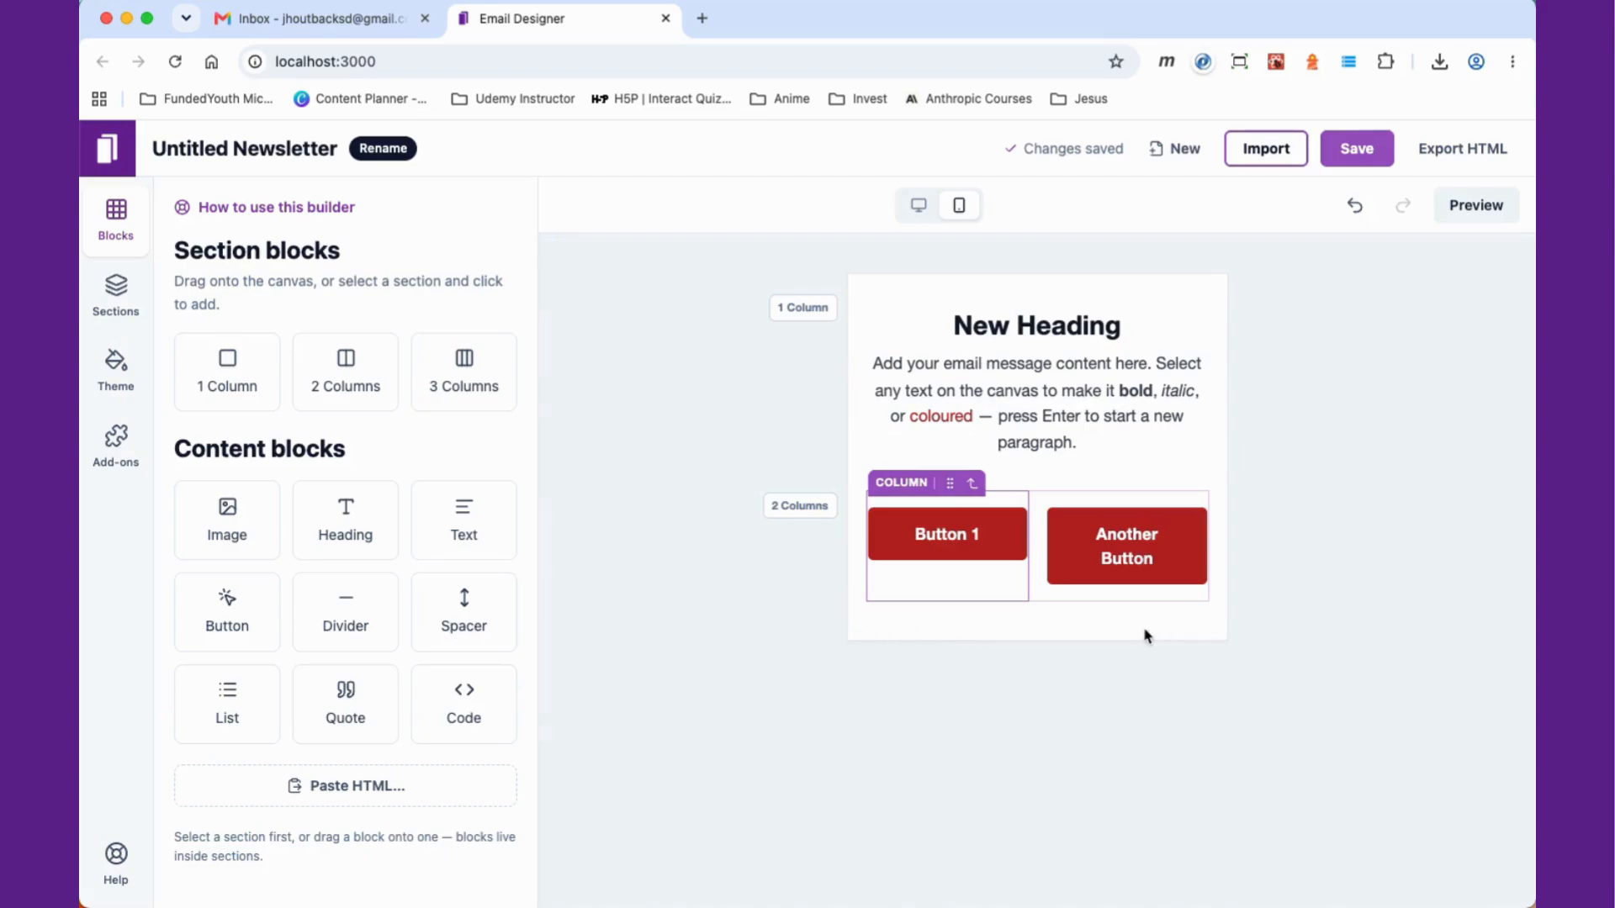
Step: Read the Help notes about pasting designs into Gmail
{"action": "left_click", "coordinate": [1095, 598]}
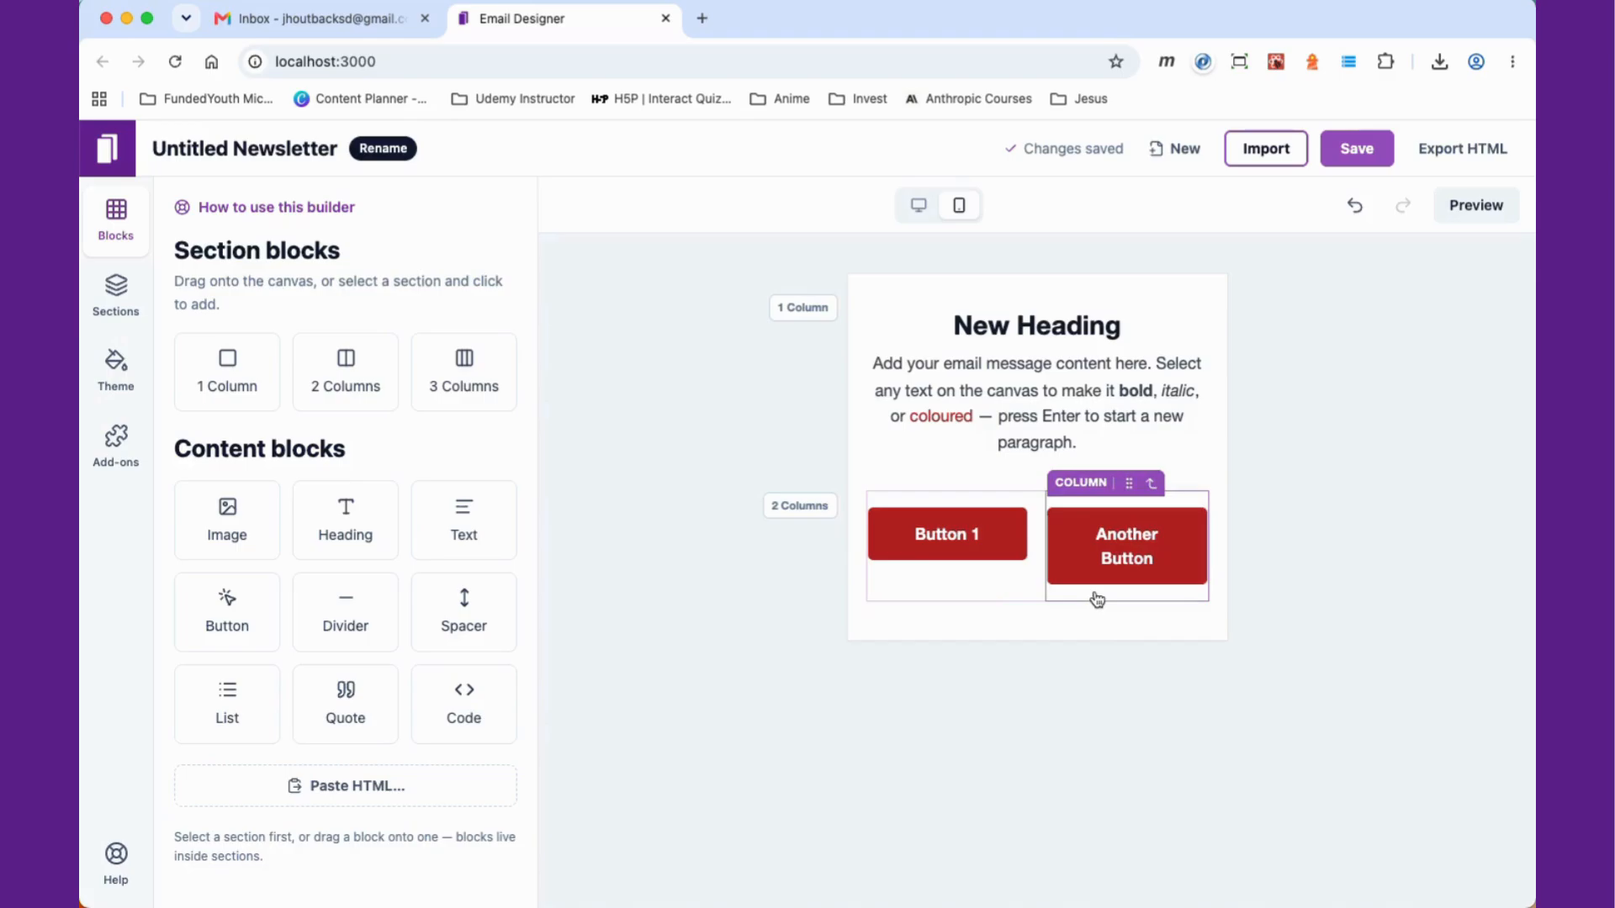
{"action": "left_click", "coordinate": [116, 854]}
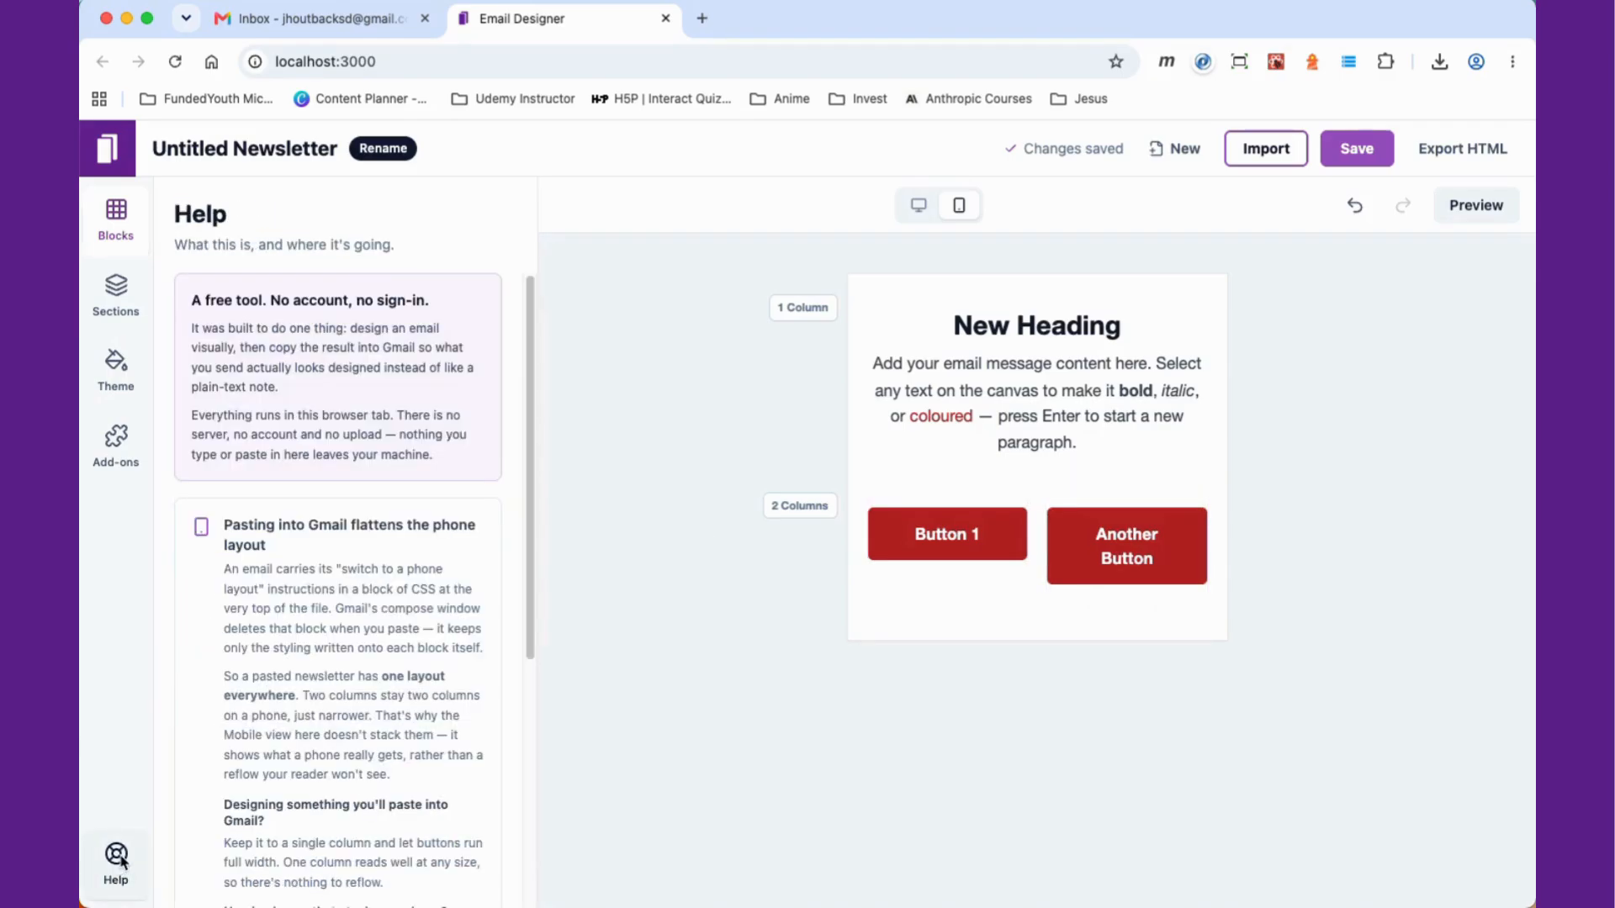
{"action": "scroll", "coordinate": [410, 678], "scroll_direction": "down", "scroll_amount": 3}
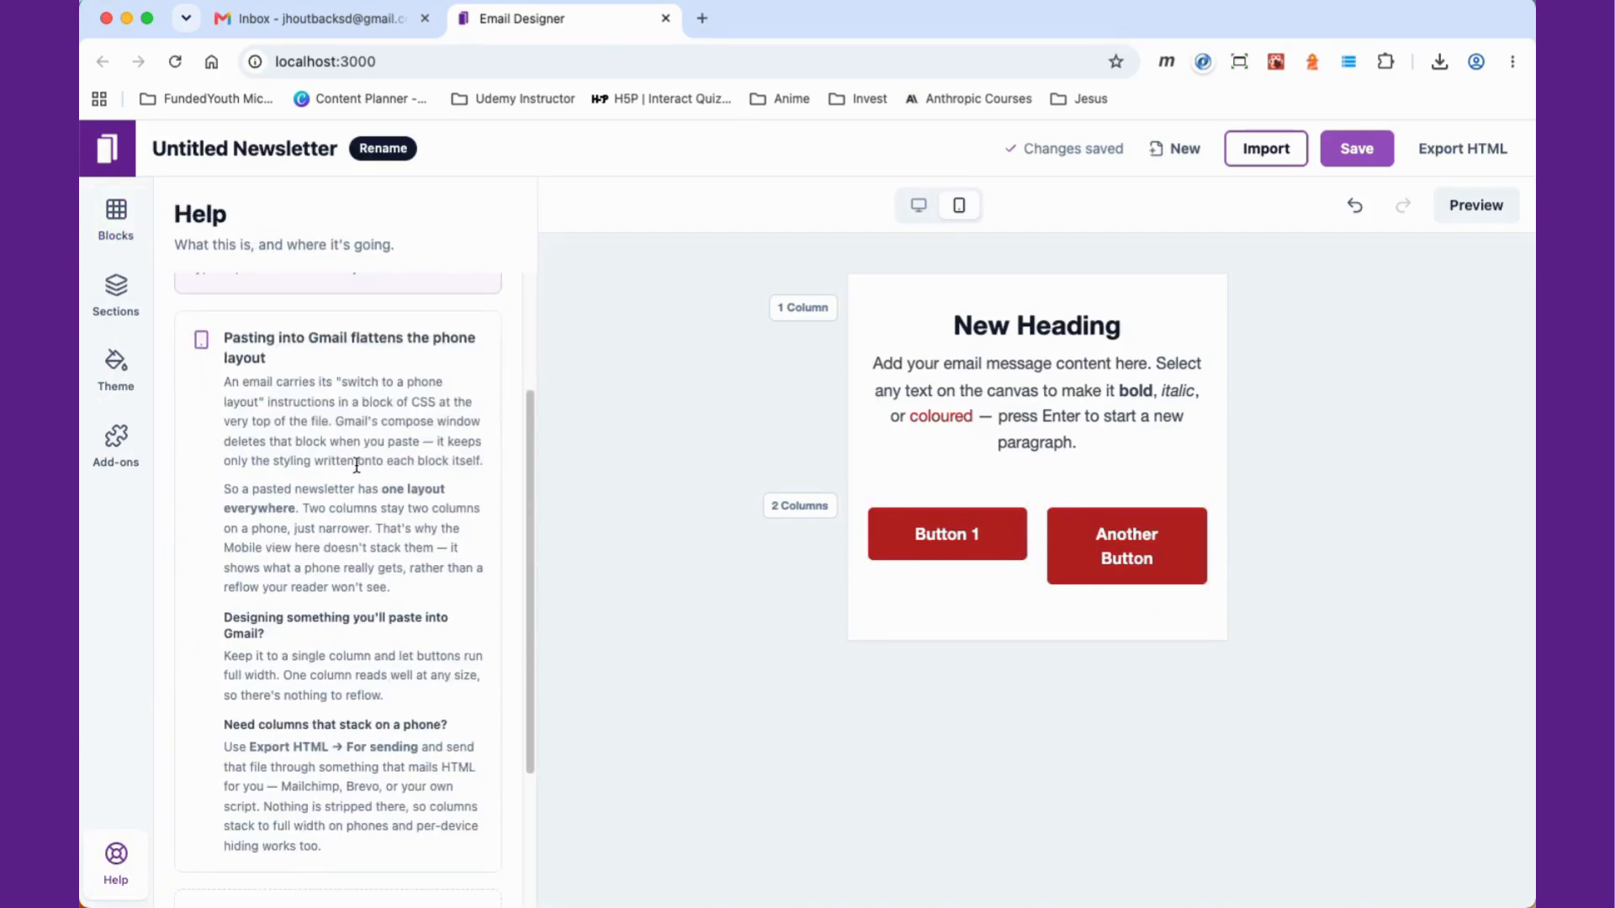
{"action": "scroll", "coordinate": [393, 420], "scroll_direction": "up", "scroll_amount": 3}
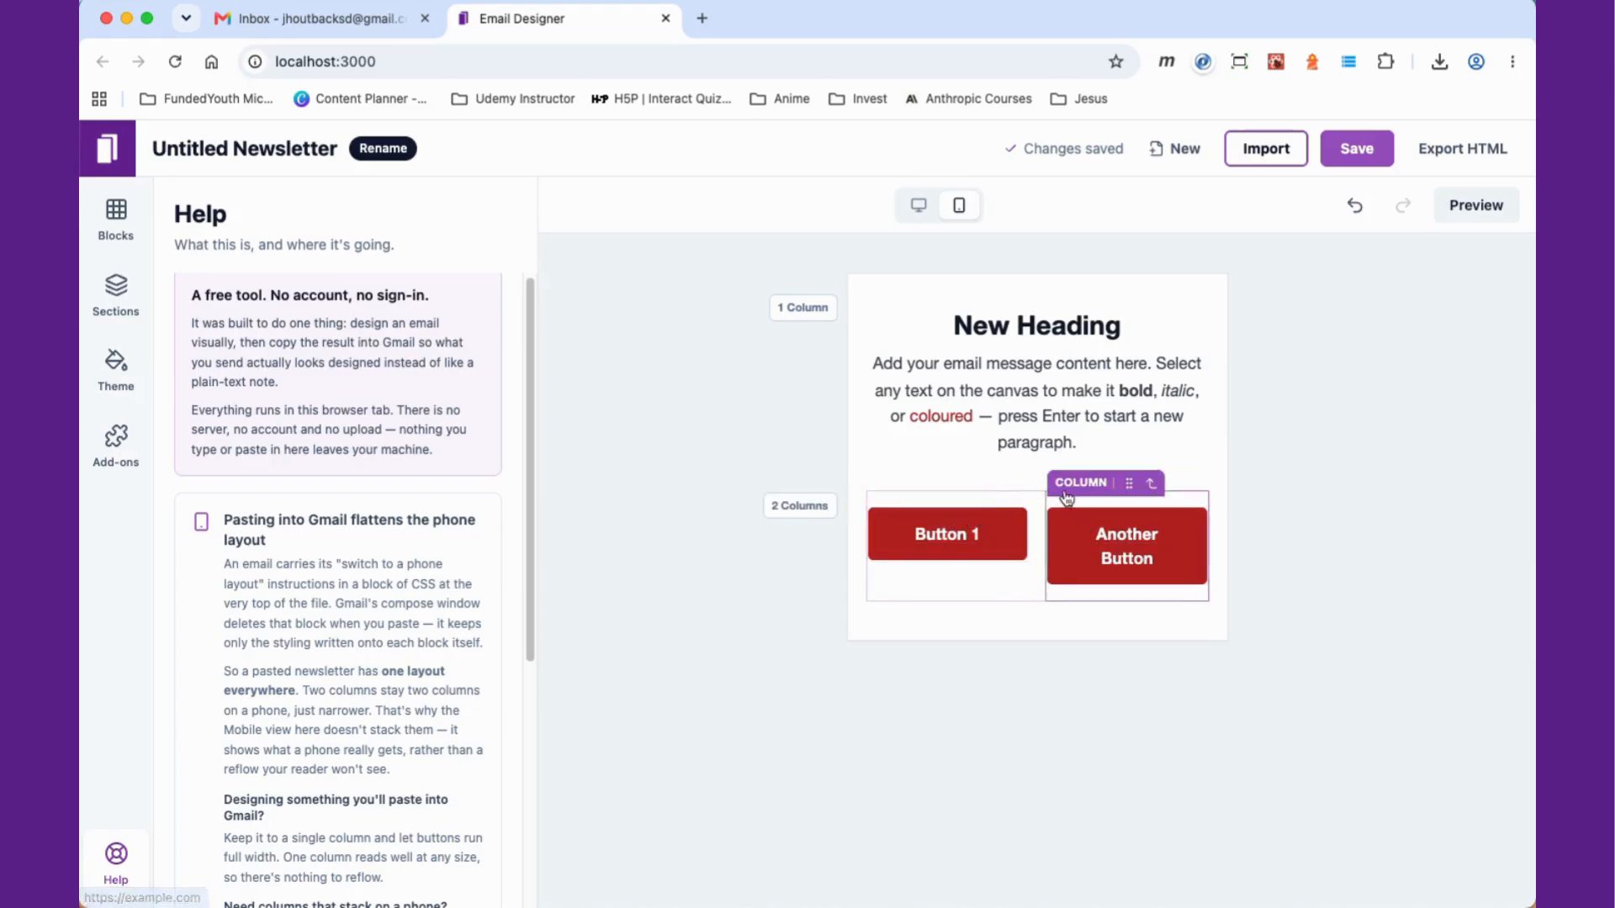
Step: Rename the two columns of the two-column section to left and right
{"action": "left_click", "coordinate": [800, 509]}
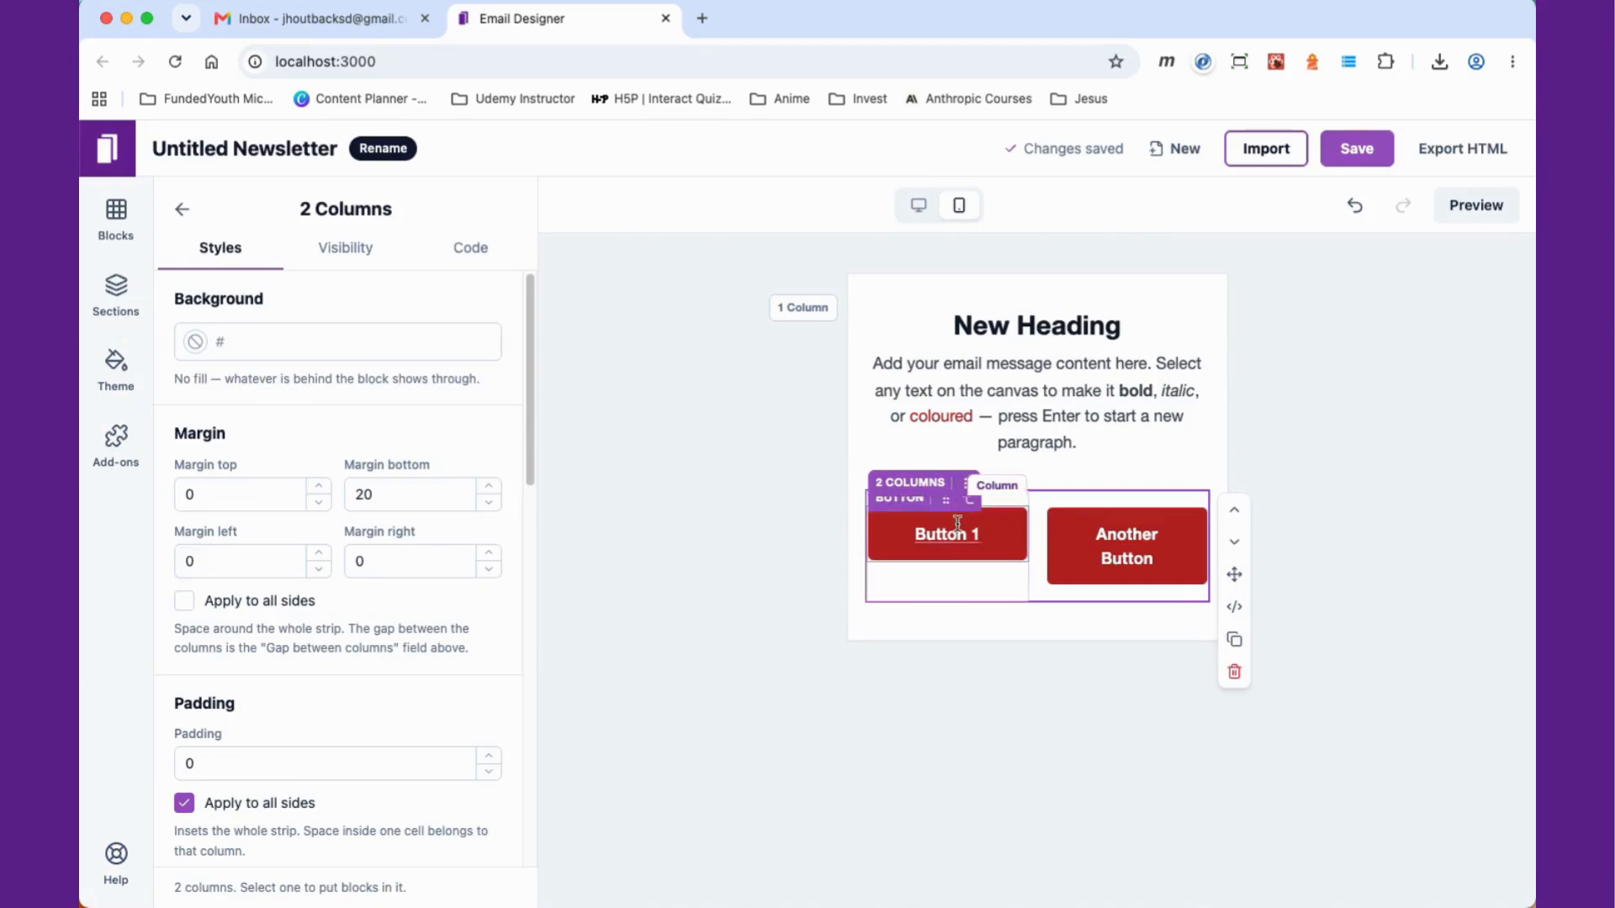
{"action": "left_click", "coordinate": [117, 290]}
{"action": "mouse_move", "coordinate": [404, 456]}
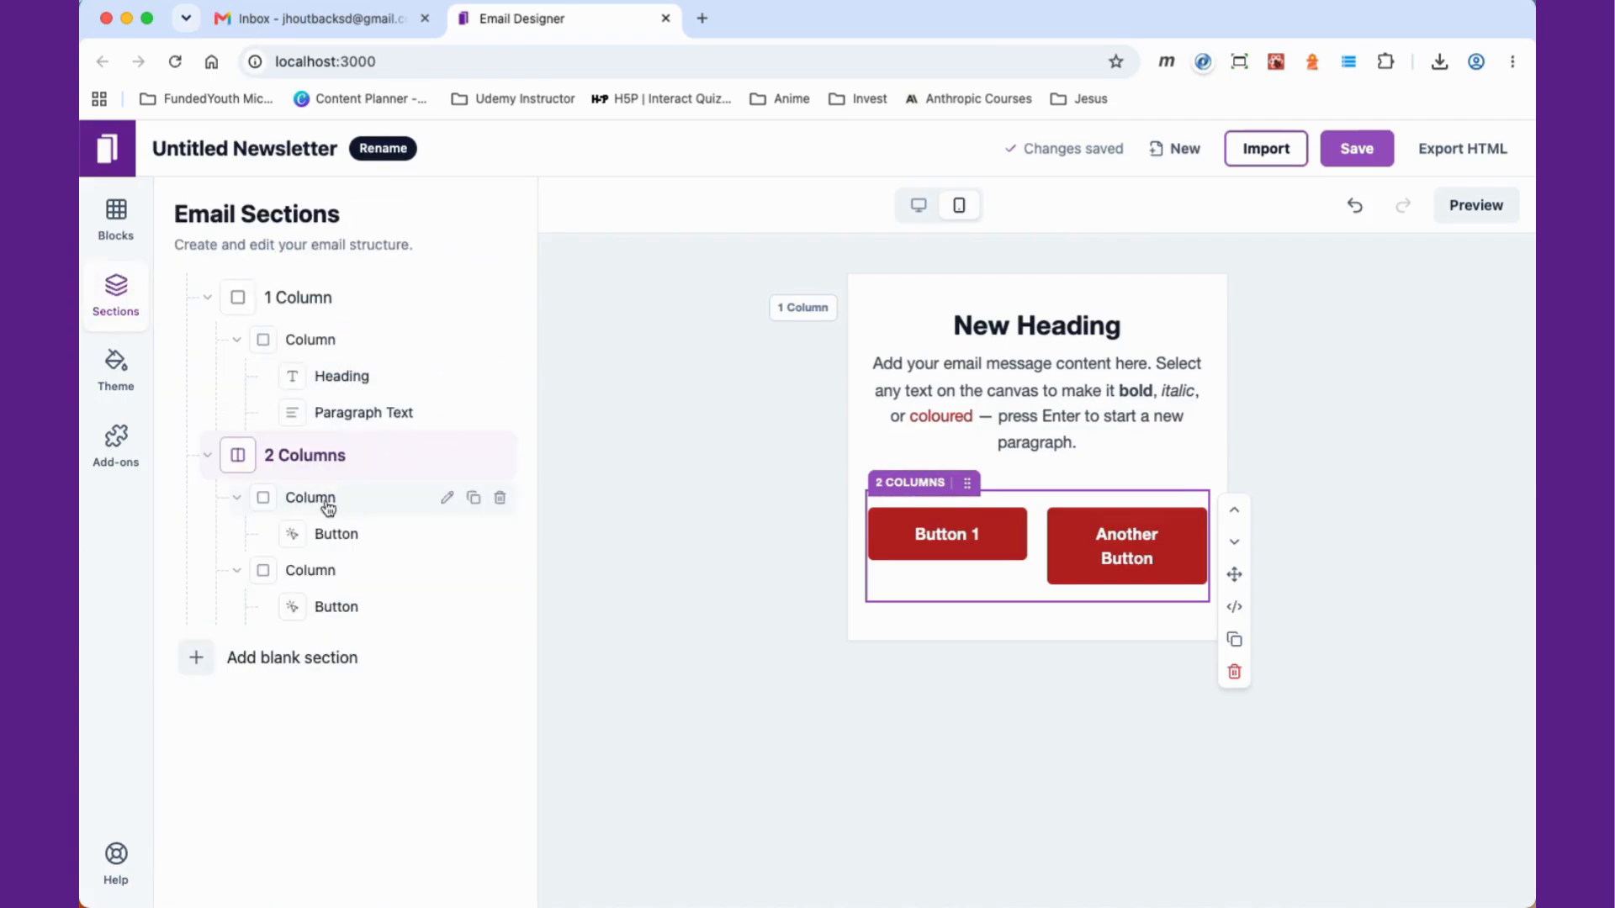
{"action": "left_click", "coordinate": [447, 499]}
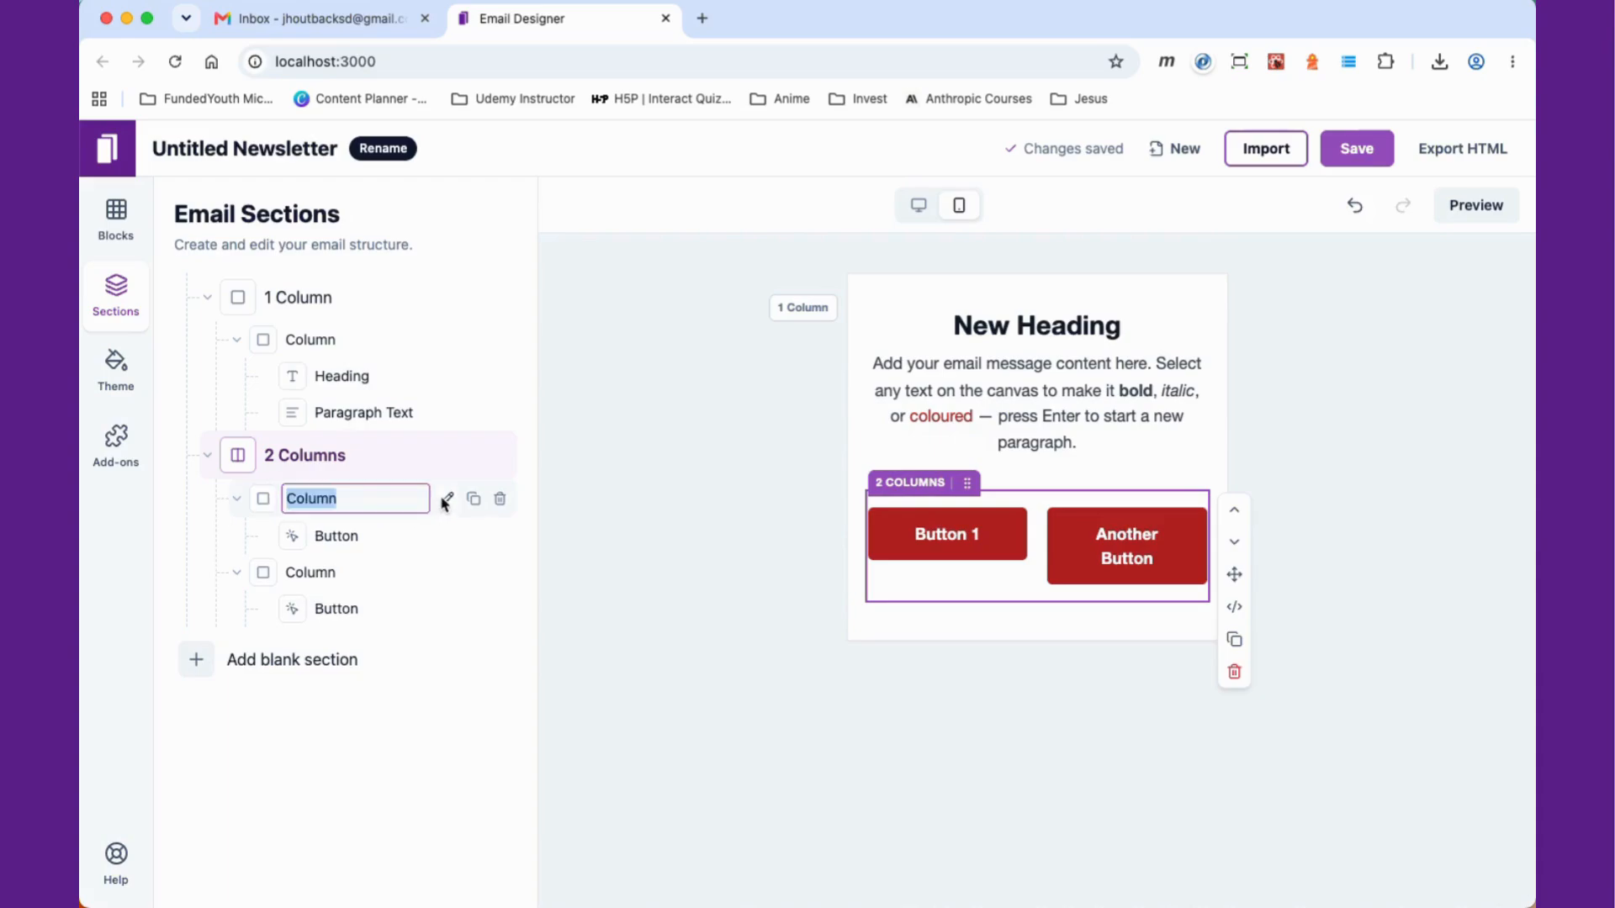
{"action": "type", "text": "left"}
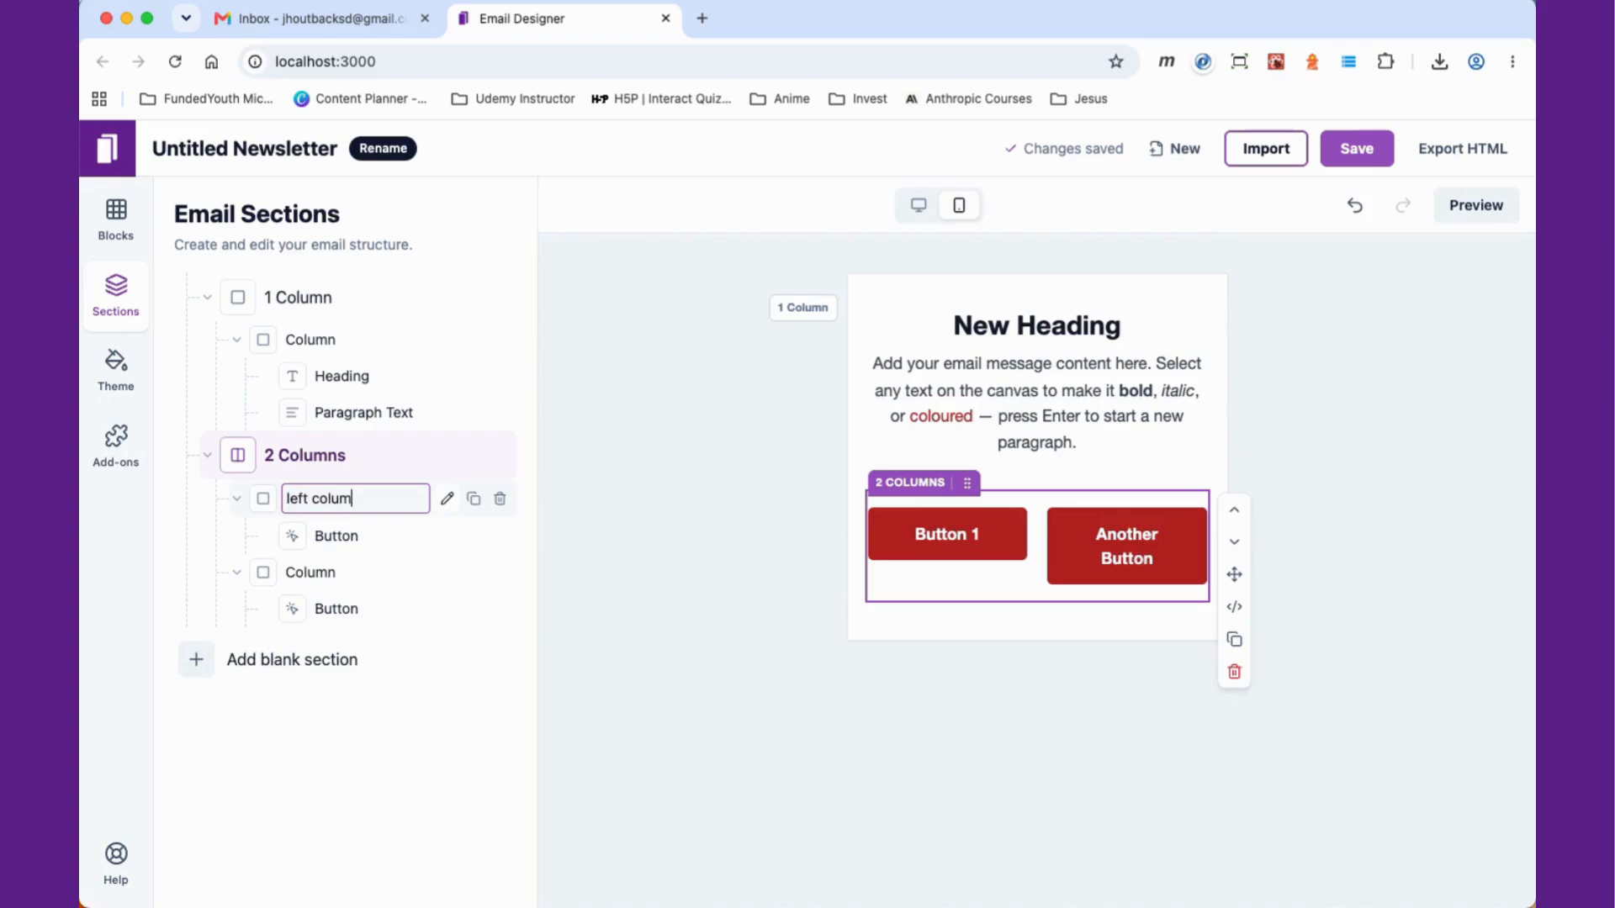
{"action": "key", "text": "Return"}
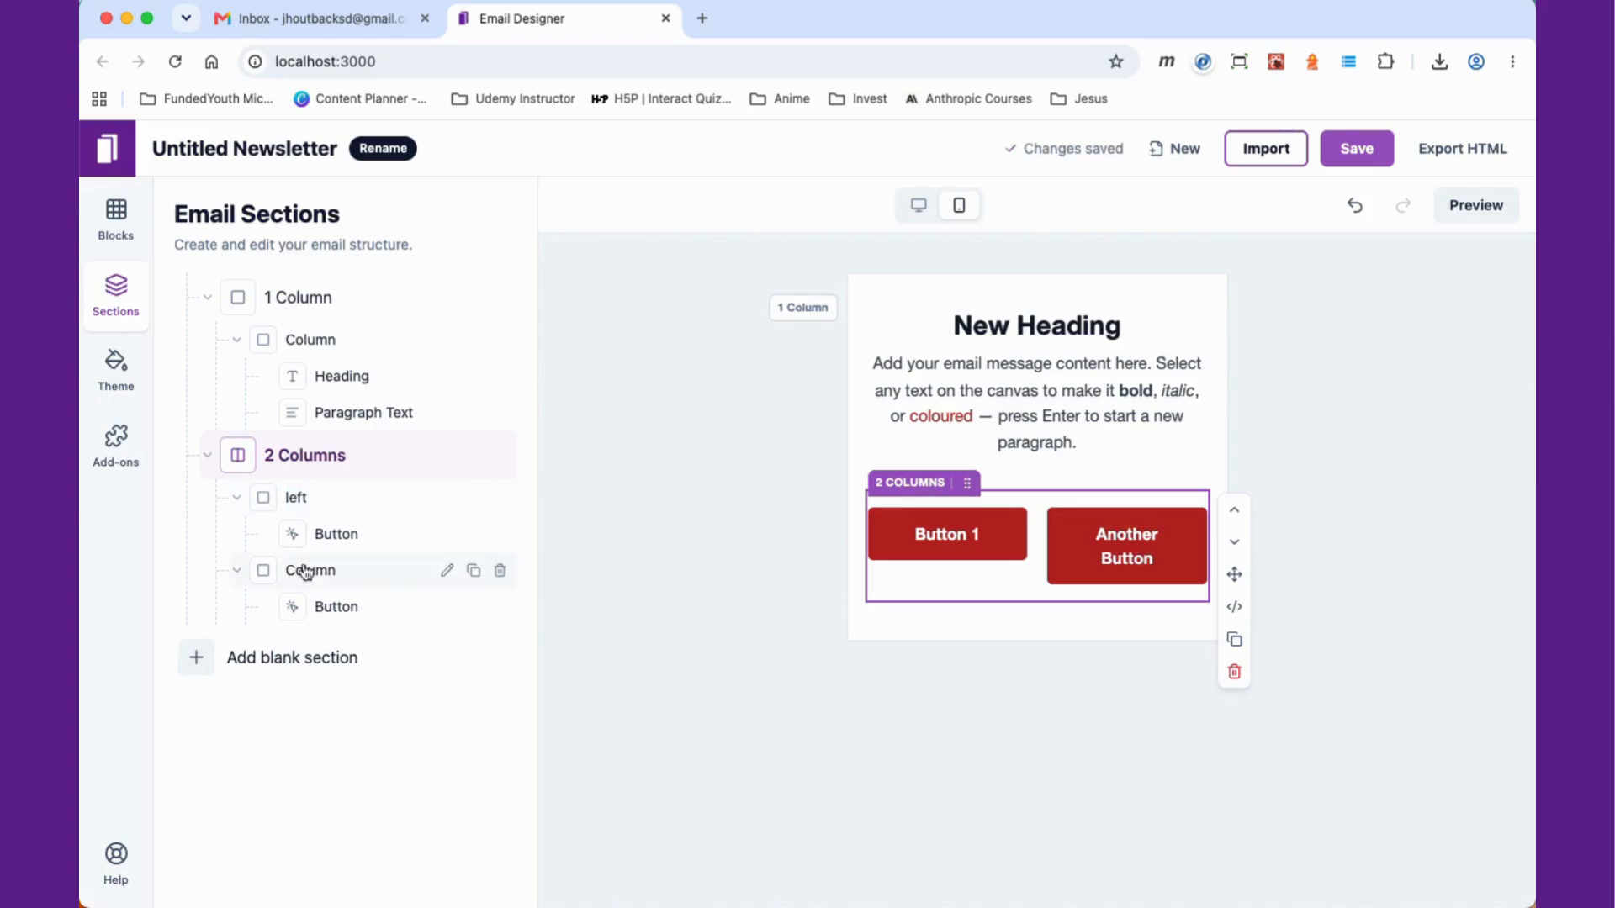
{"action": "left_click", "coordinate": [447, 572]}
{"action": "type", "text": "right"}
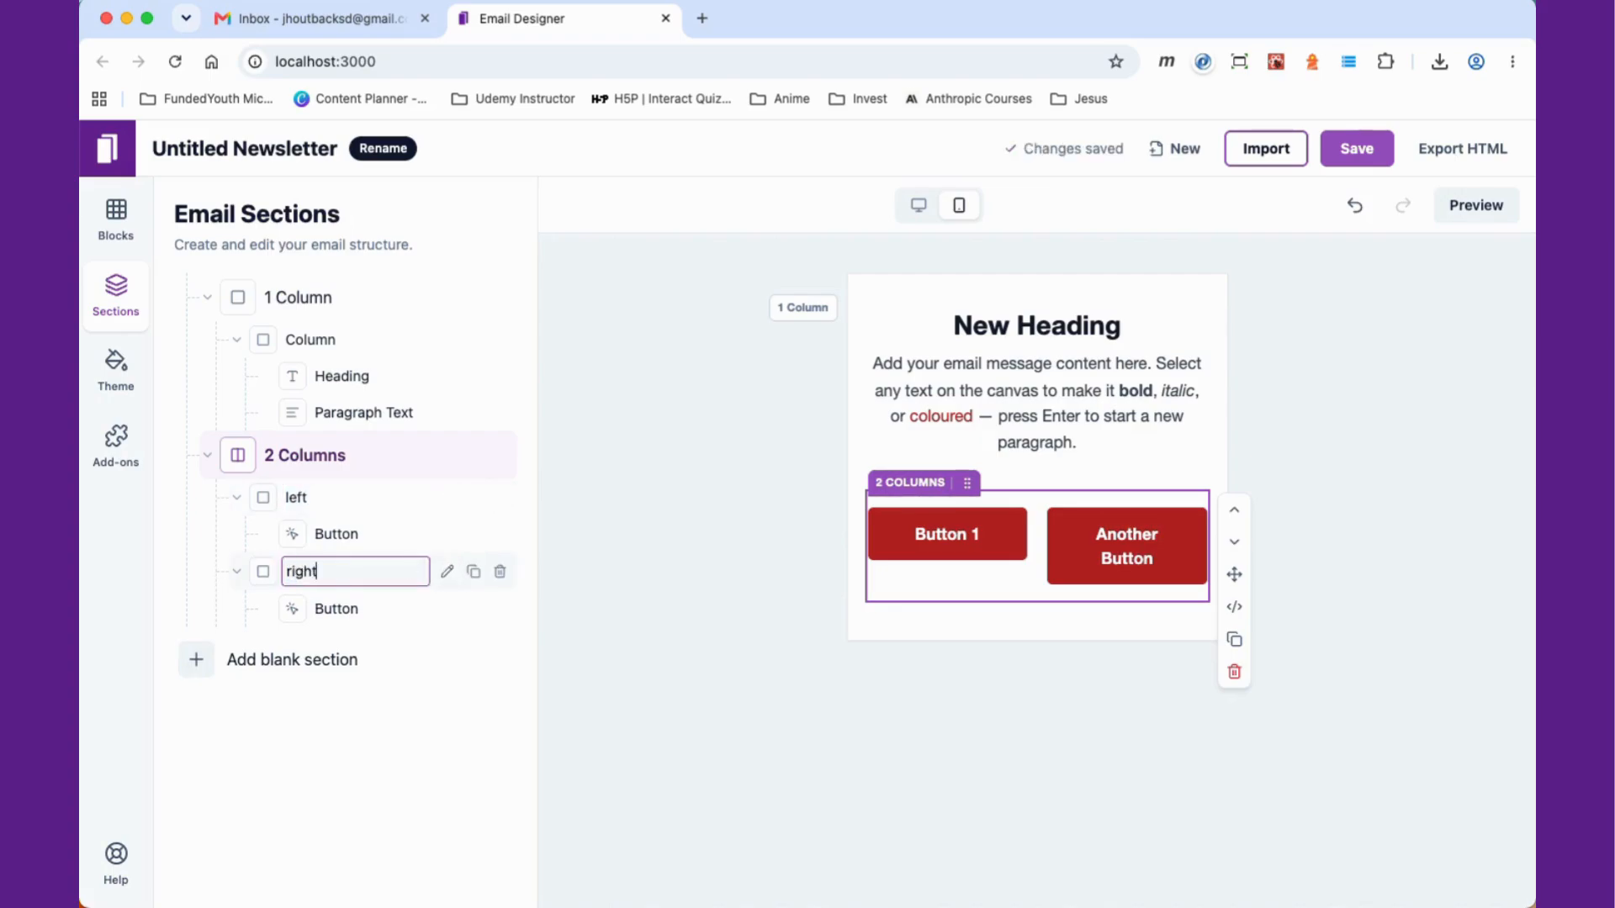
{"action": "key", "text": "Return"}
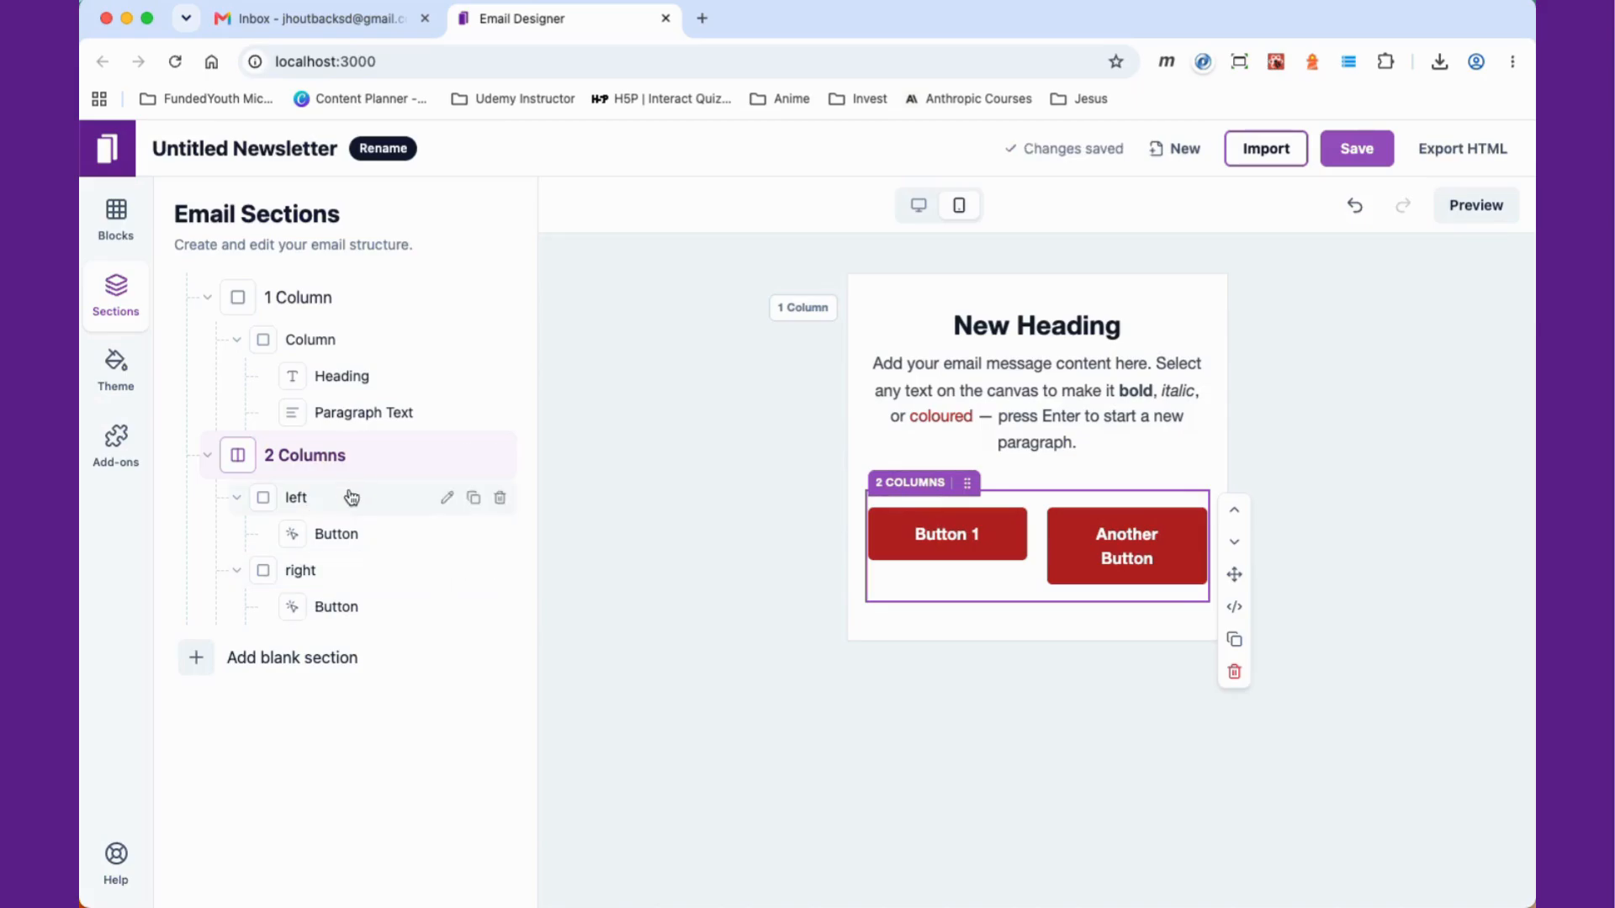
Step: Set the left column's background colour to #d789d0
{"action": "left_click", "coordinate": [348, 494]}
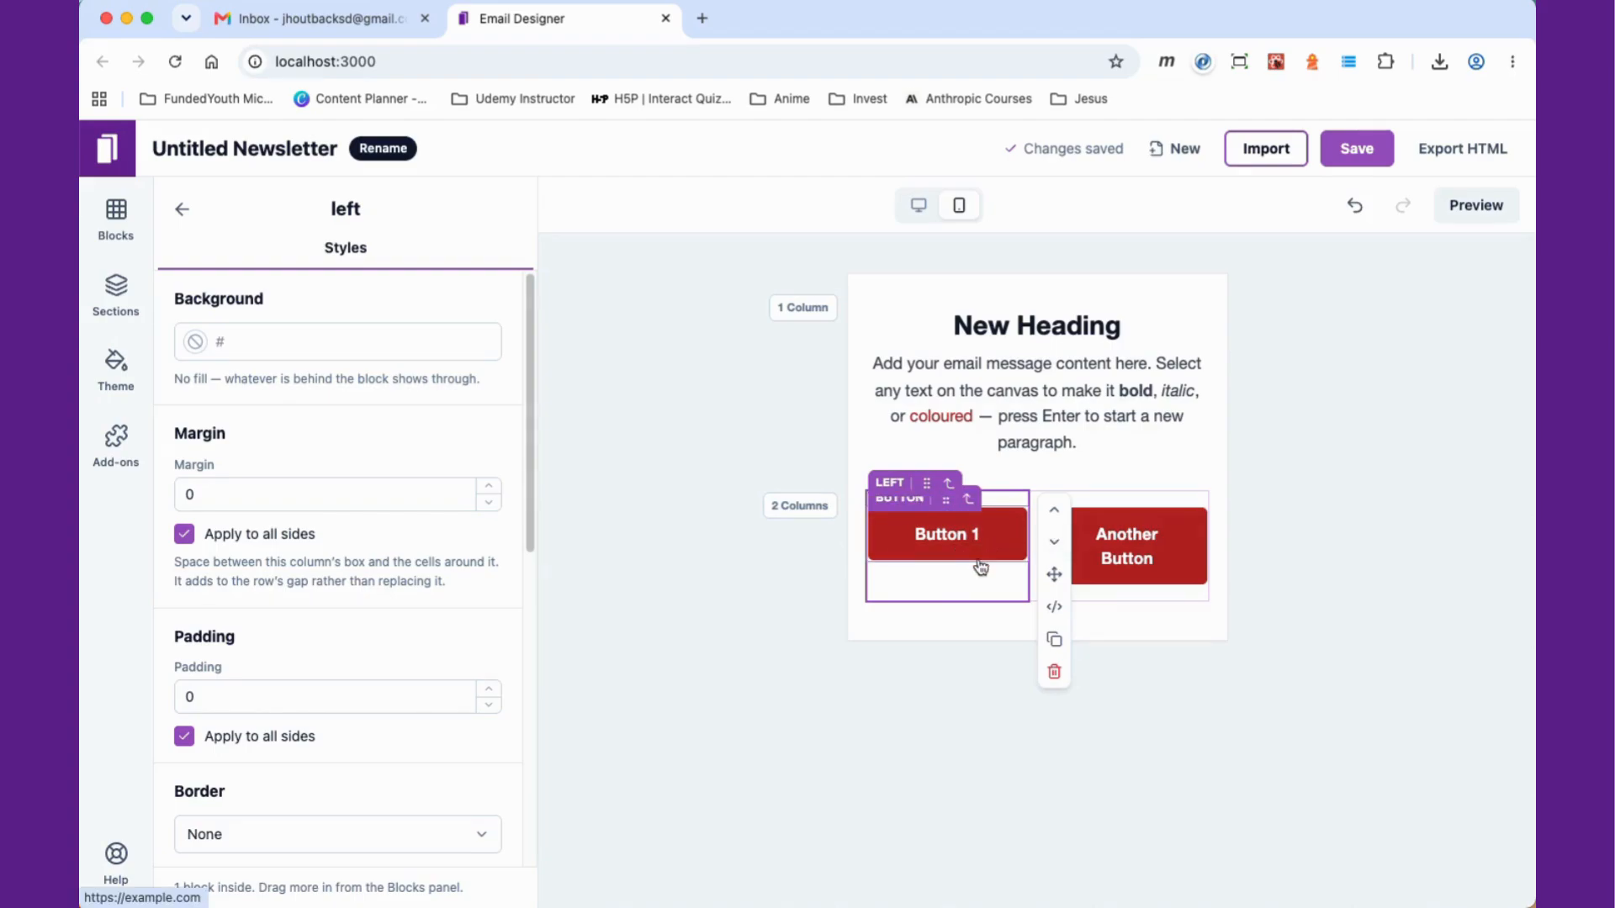
{"action": "left_click", "coordinate": [1177, 554]}
{"action": "left_click", "coordinate": [282, 252]}
{"action": "scroll", "coordinate": [278, 589], "scroll_direction": "down", "scroll_amount": 4}
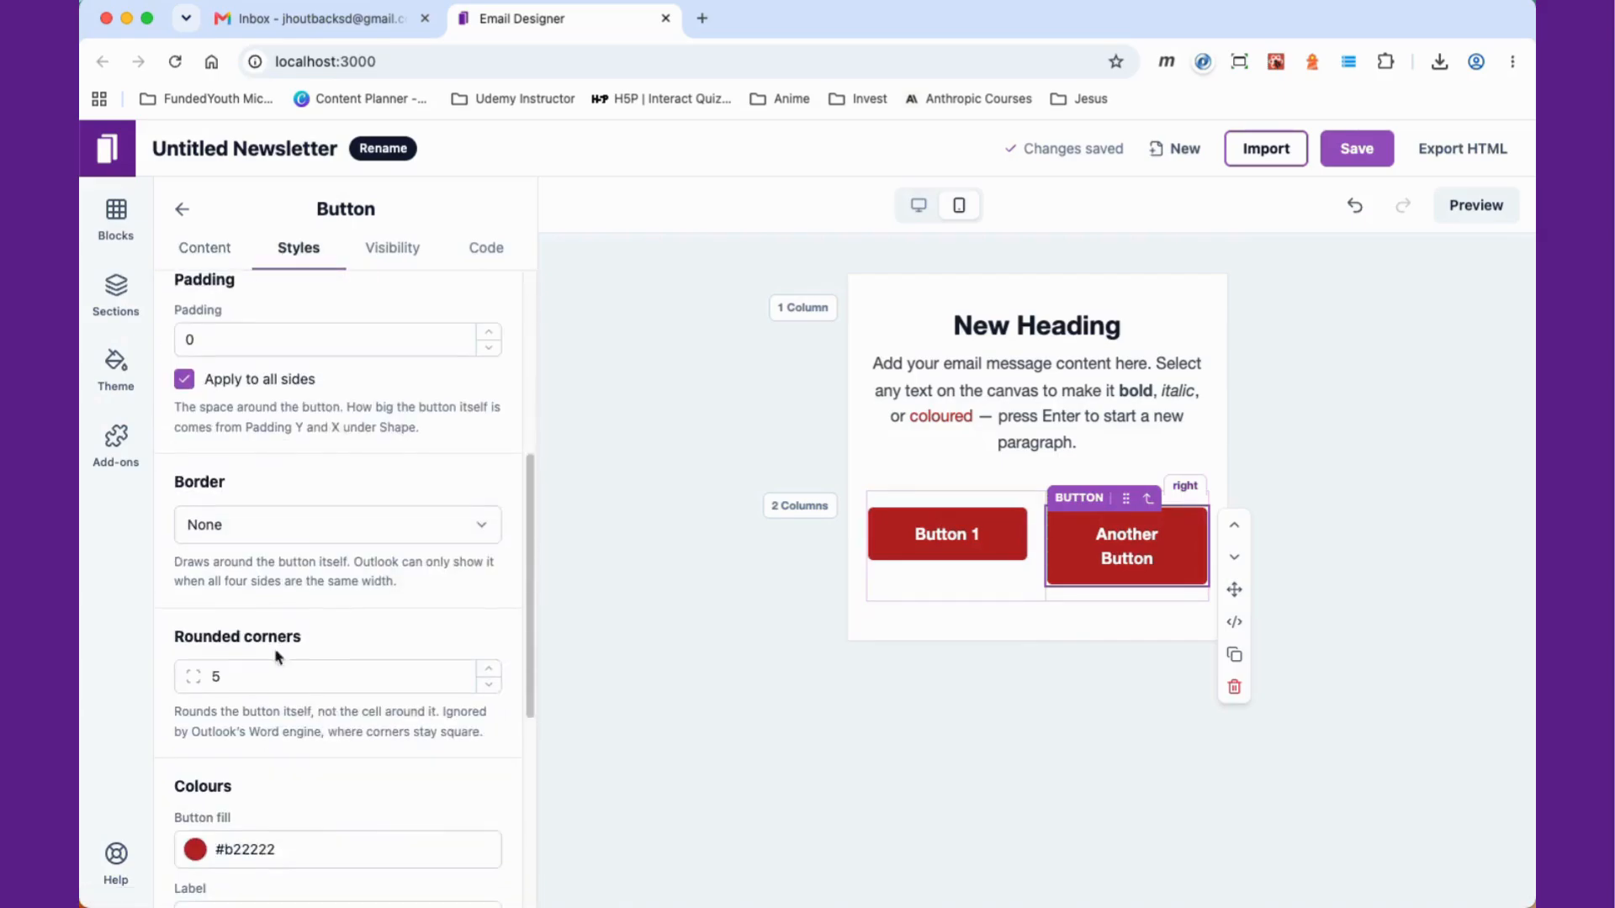
{"action": "left_click", "coordinate": [981, 588]}
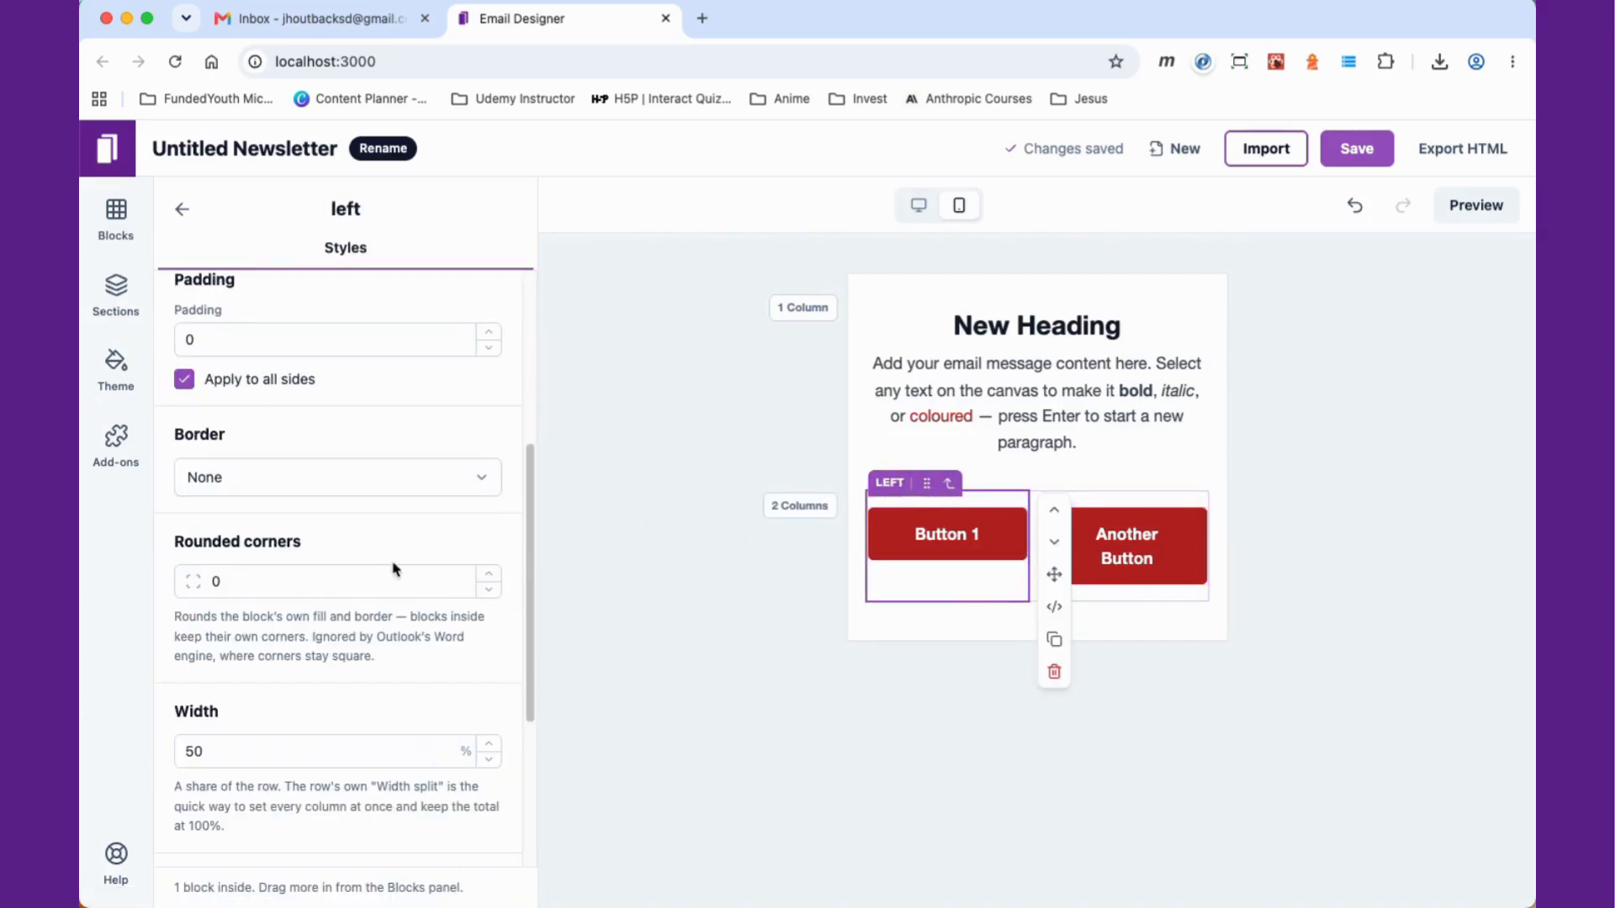
{"action": "scroll", "coordinate": [318, 622], "scroll_direction": "down", "scroll_amount": 5}
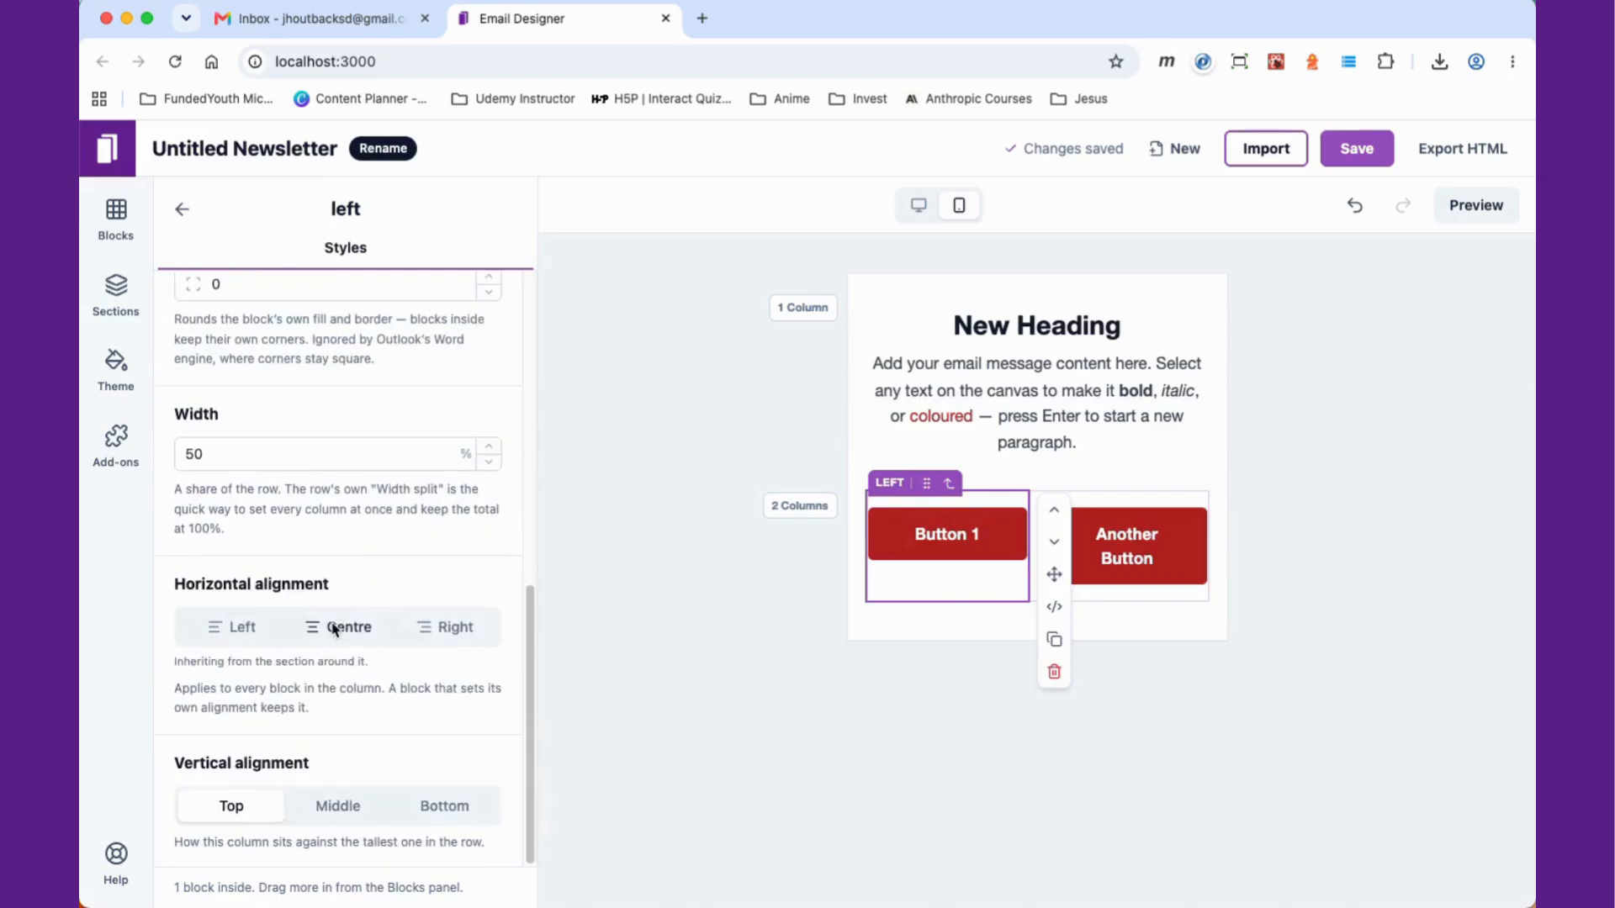
{"action": "scroll", "coordinate": [336, 631], "scroll_direction": "up", "scroll_amount": 9}
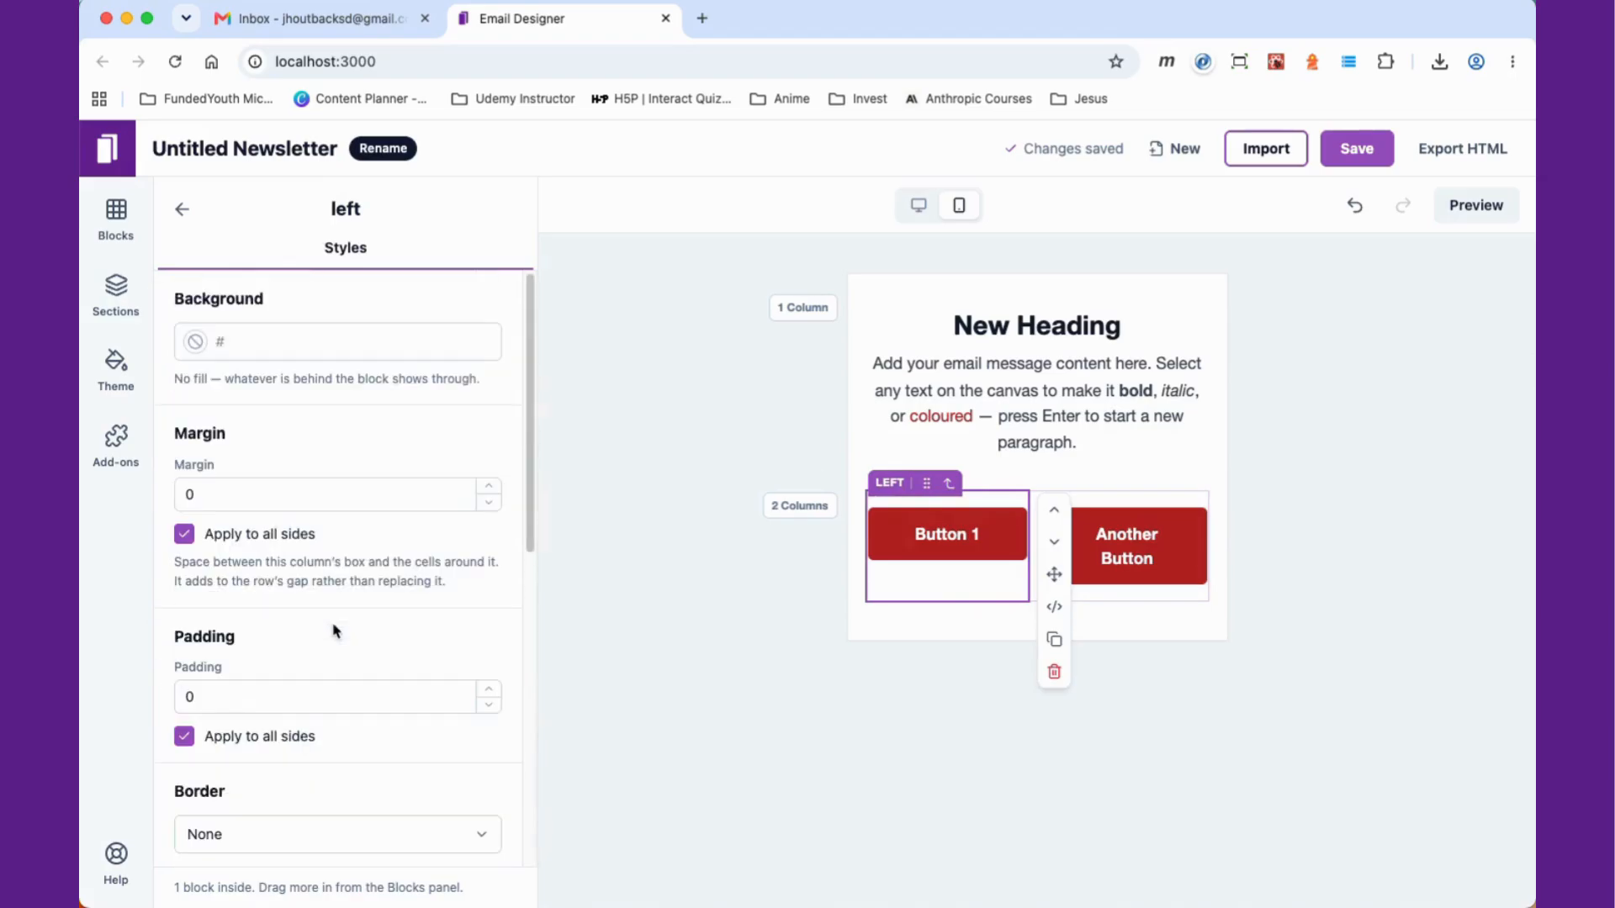
{"action": "left_click", "coordinate": [270, 343]}
{"action": "left_click", "coordinate": [194, 341]}
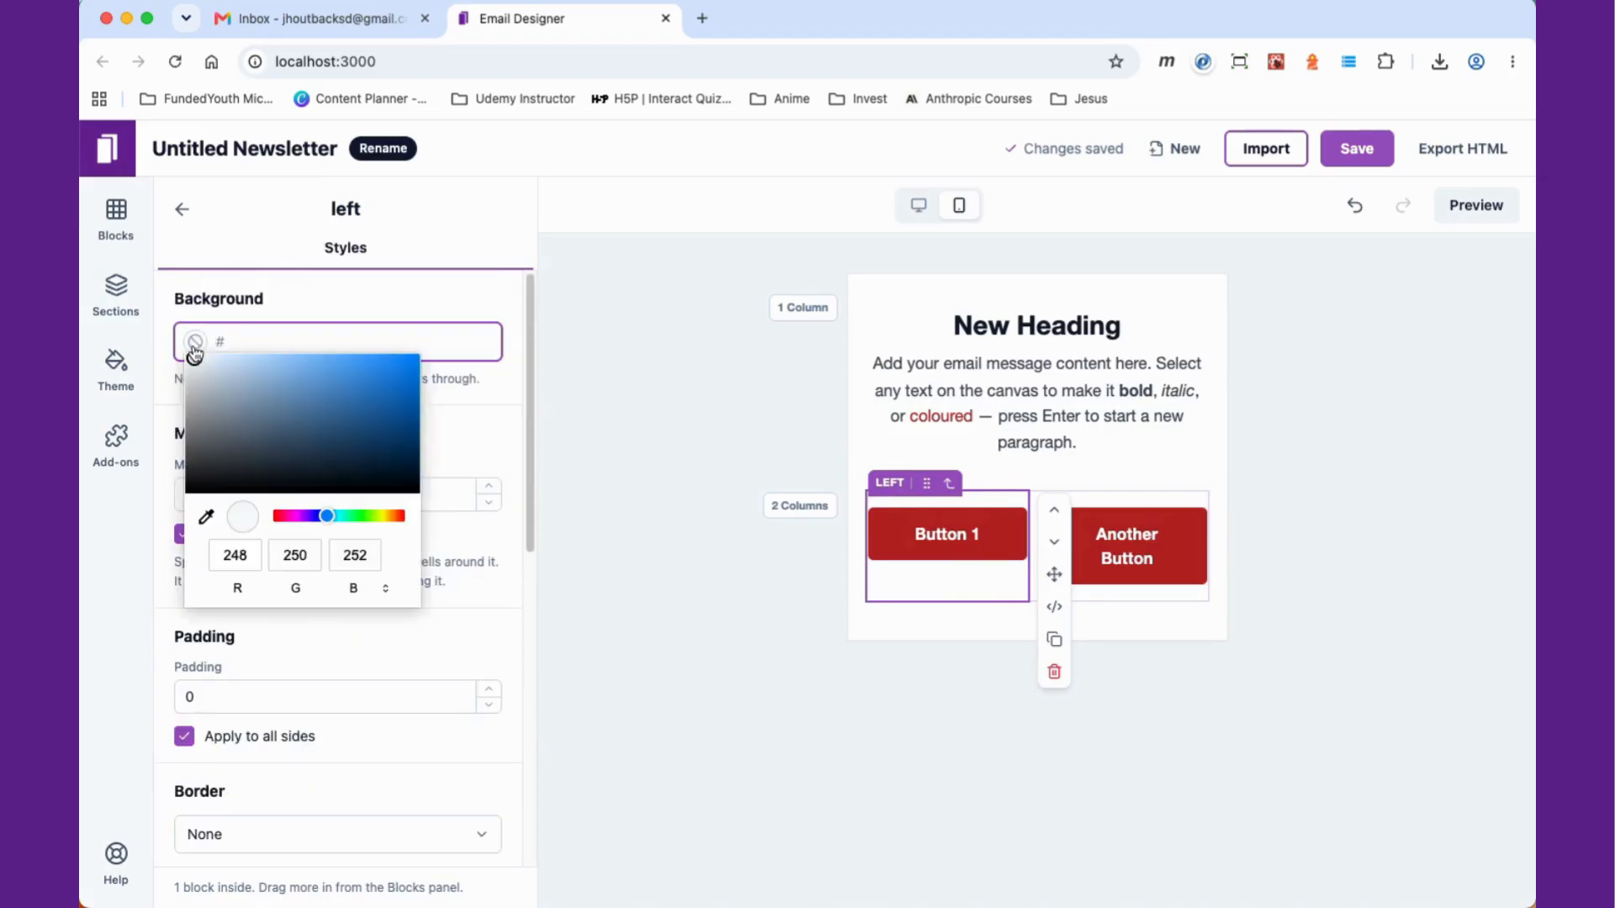
{"action": "left_click", "coordinate": [293, 516]}
{"action": "left_click", "coordinate": [267, 377]}
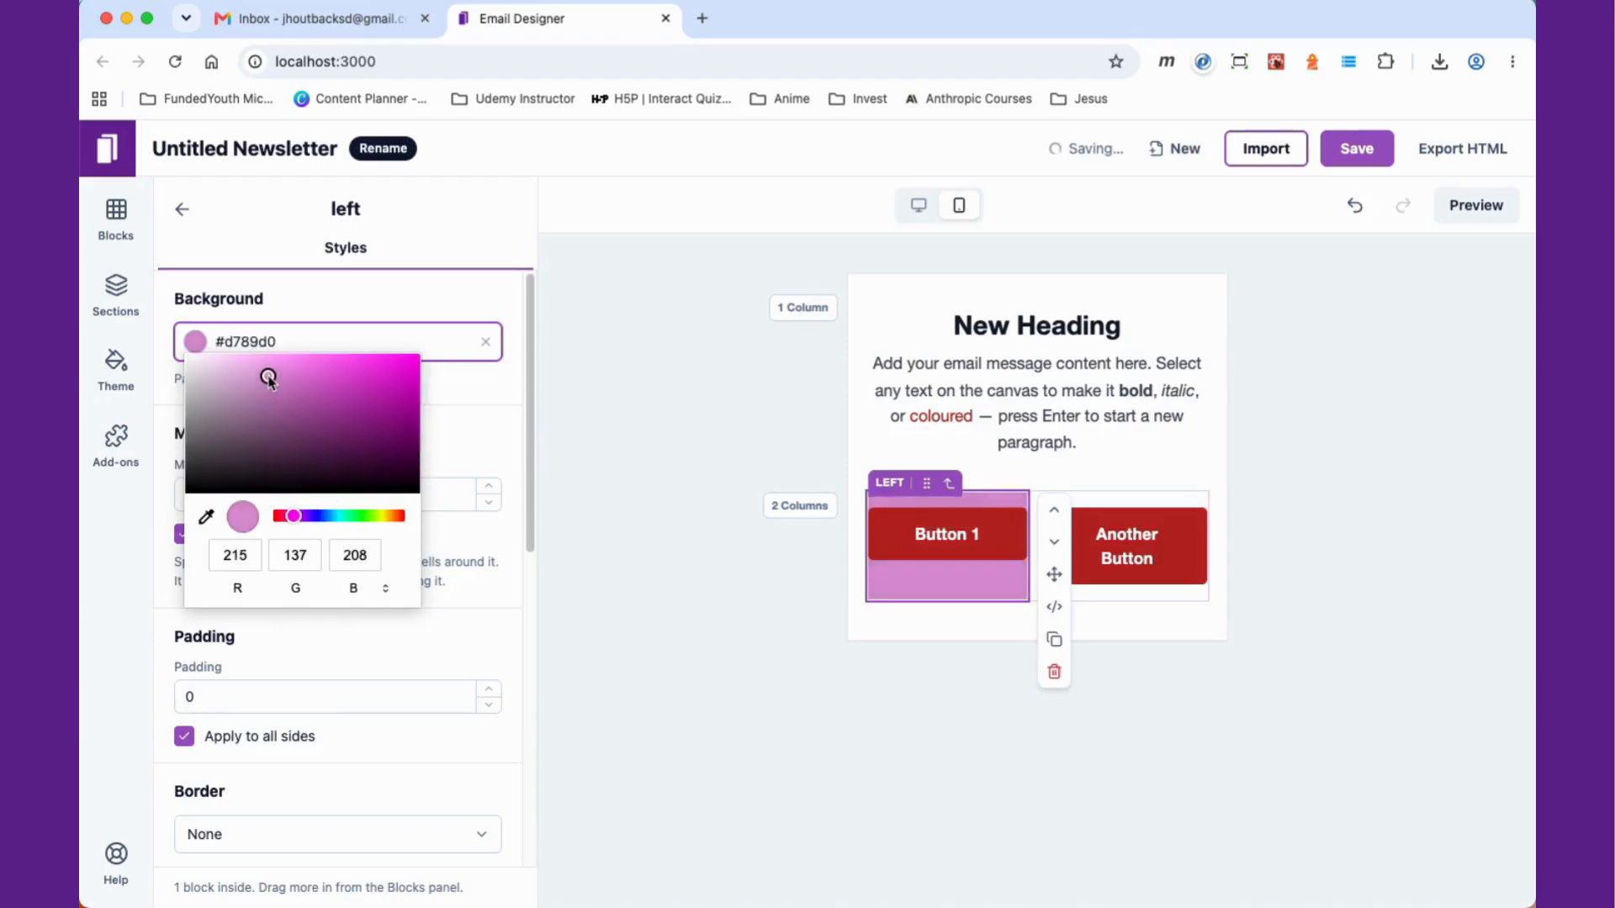
Step: Insert an image block below the paragraph, open its content settings, then delete it
{"action": "left_click", "coordinate": [789, 682]}
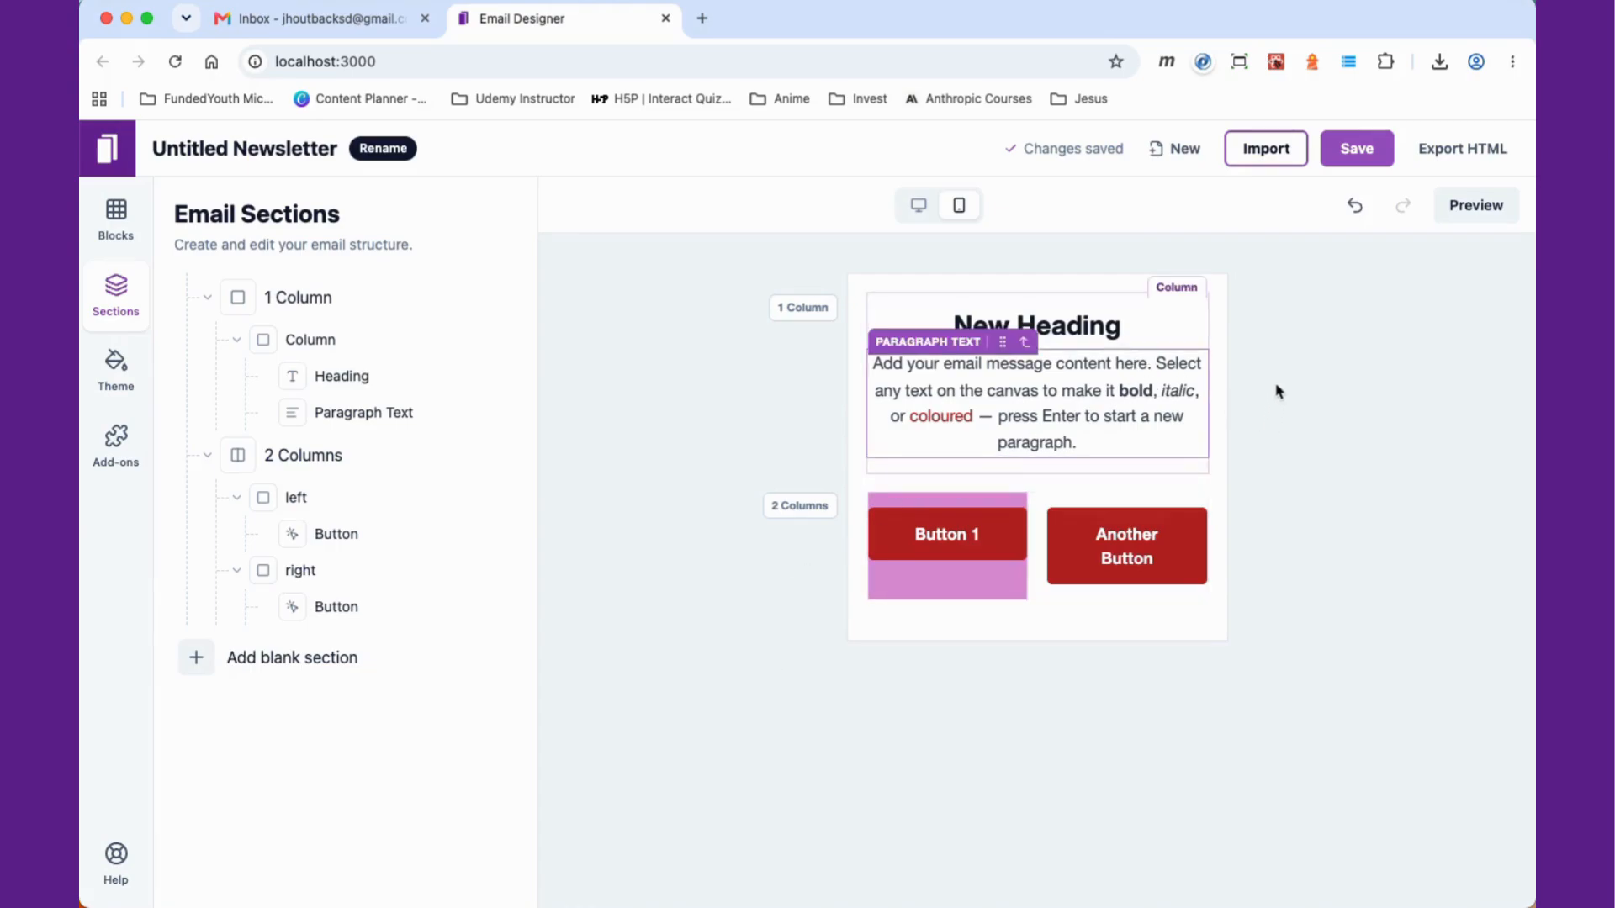
{"action": "left_click", "coordinate": [121, 223]}
{"action": "left_click_drag", "start_coordinate": [261, 538], "coordinate": [1052, 476]}
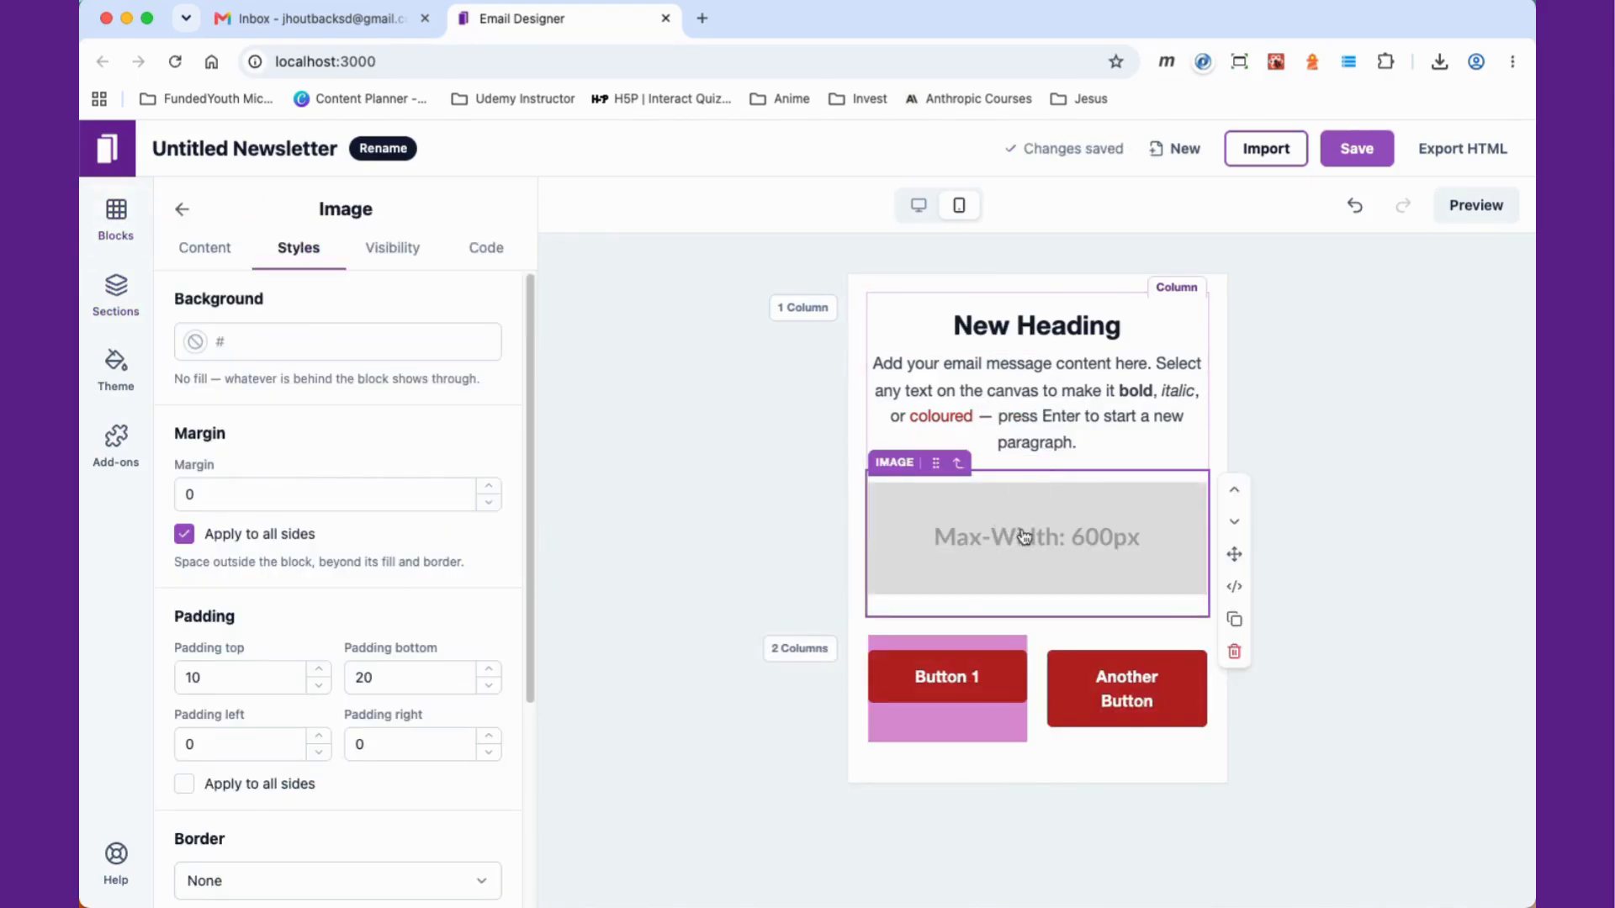
{"action": "left_click", "coordinate": [206, 250]}
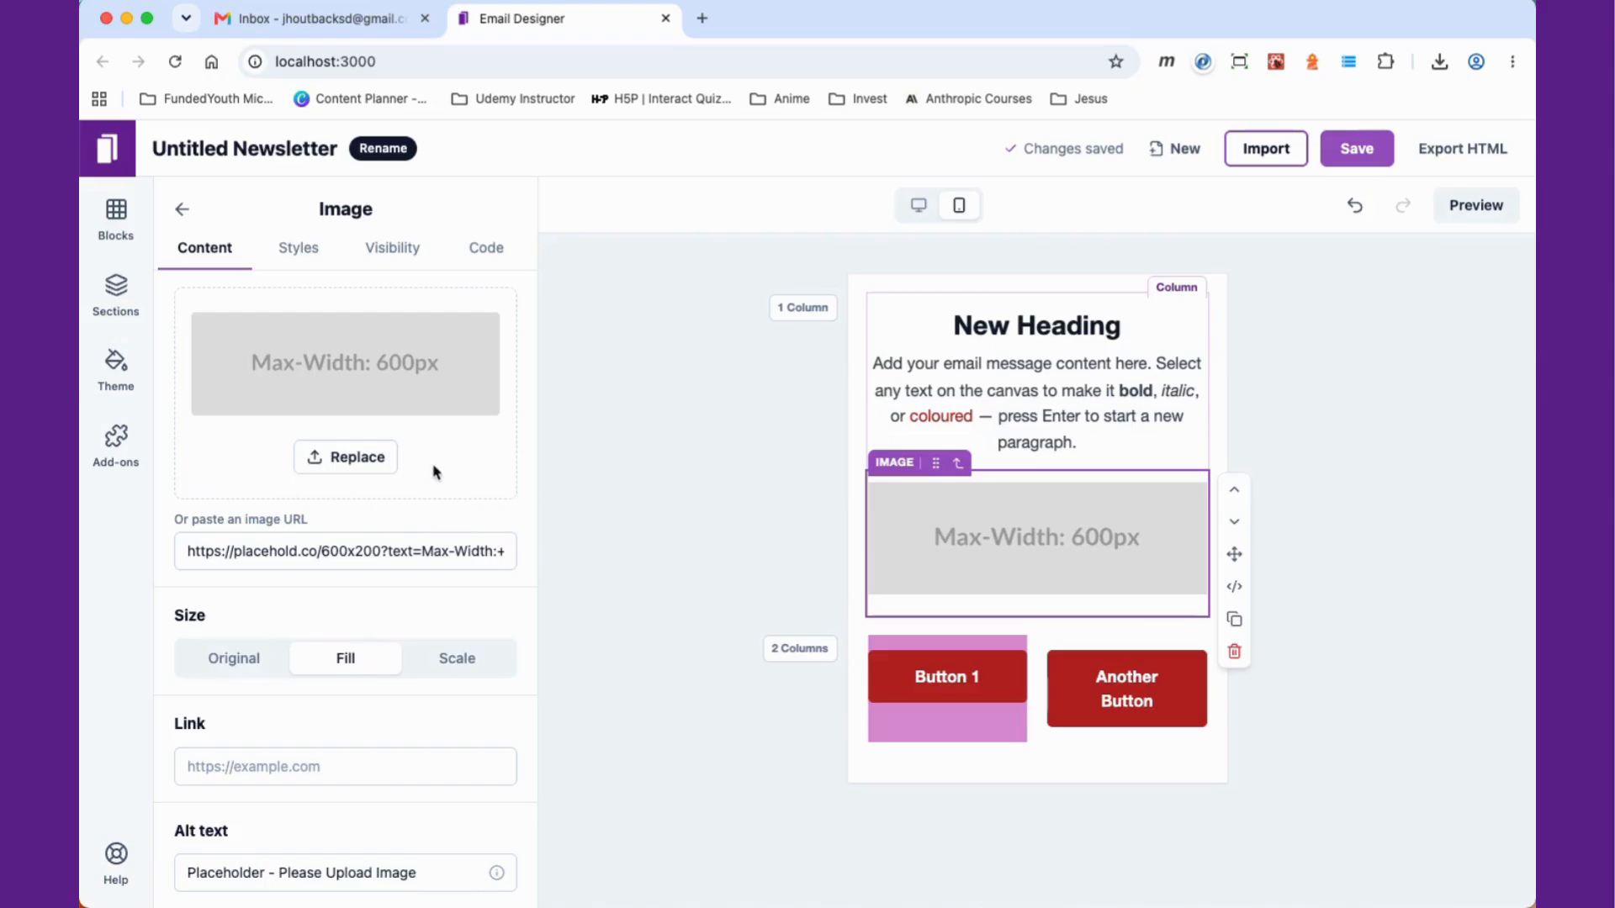
{"action": "left_click", "coordinate": [182, 208]}
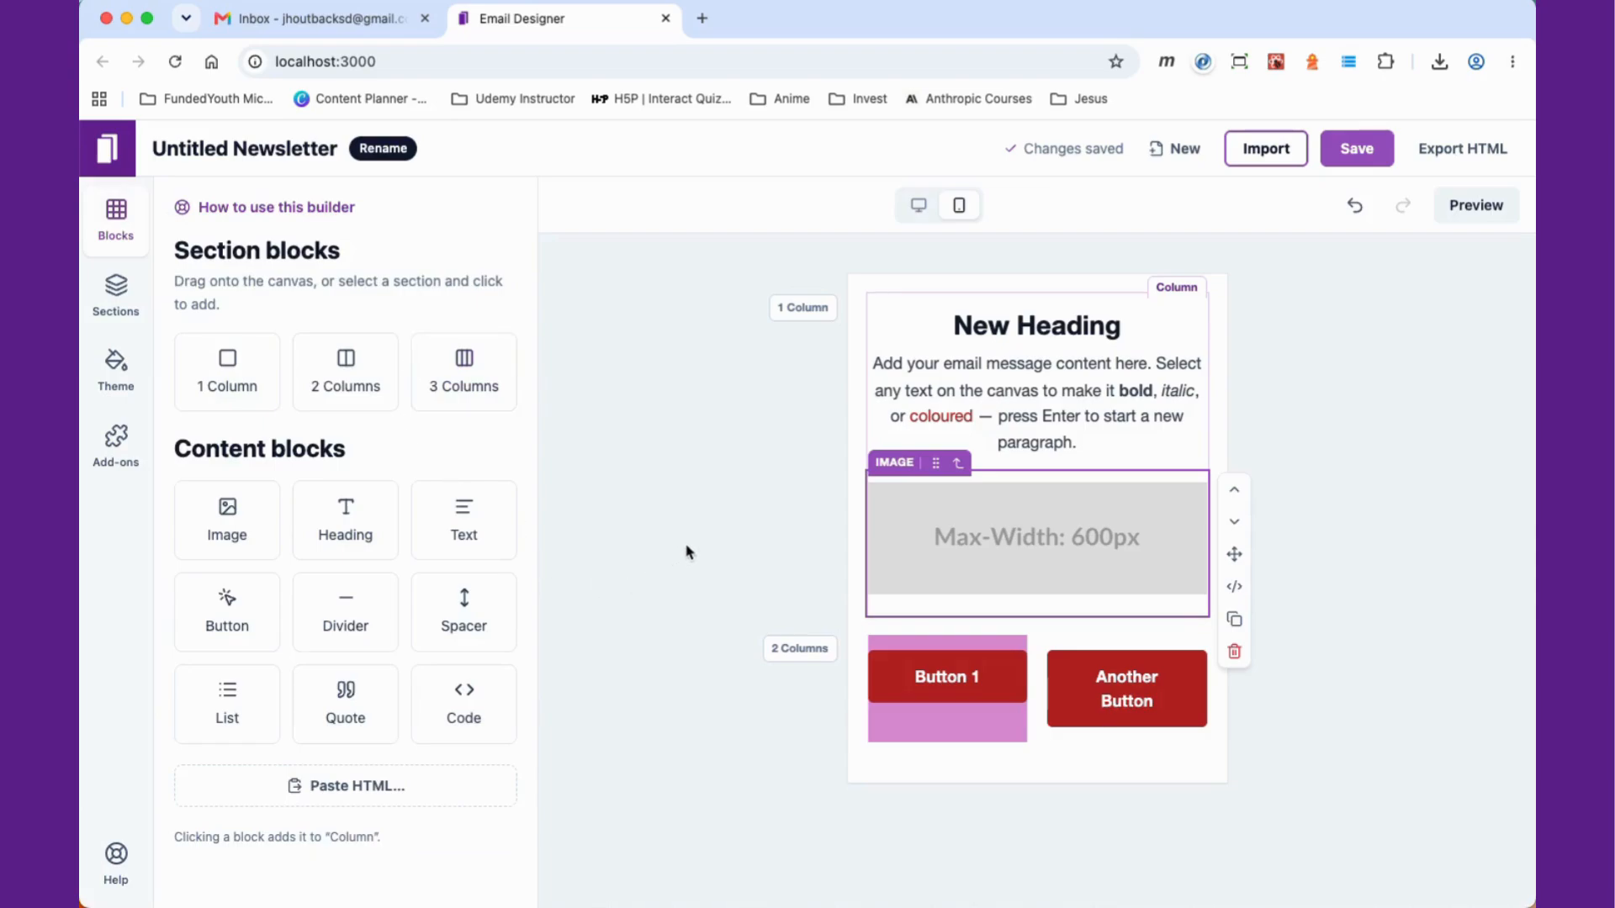
{"action": "left_click", "coordinate": [1234, 652]}
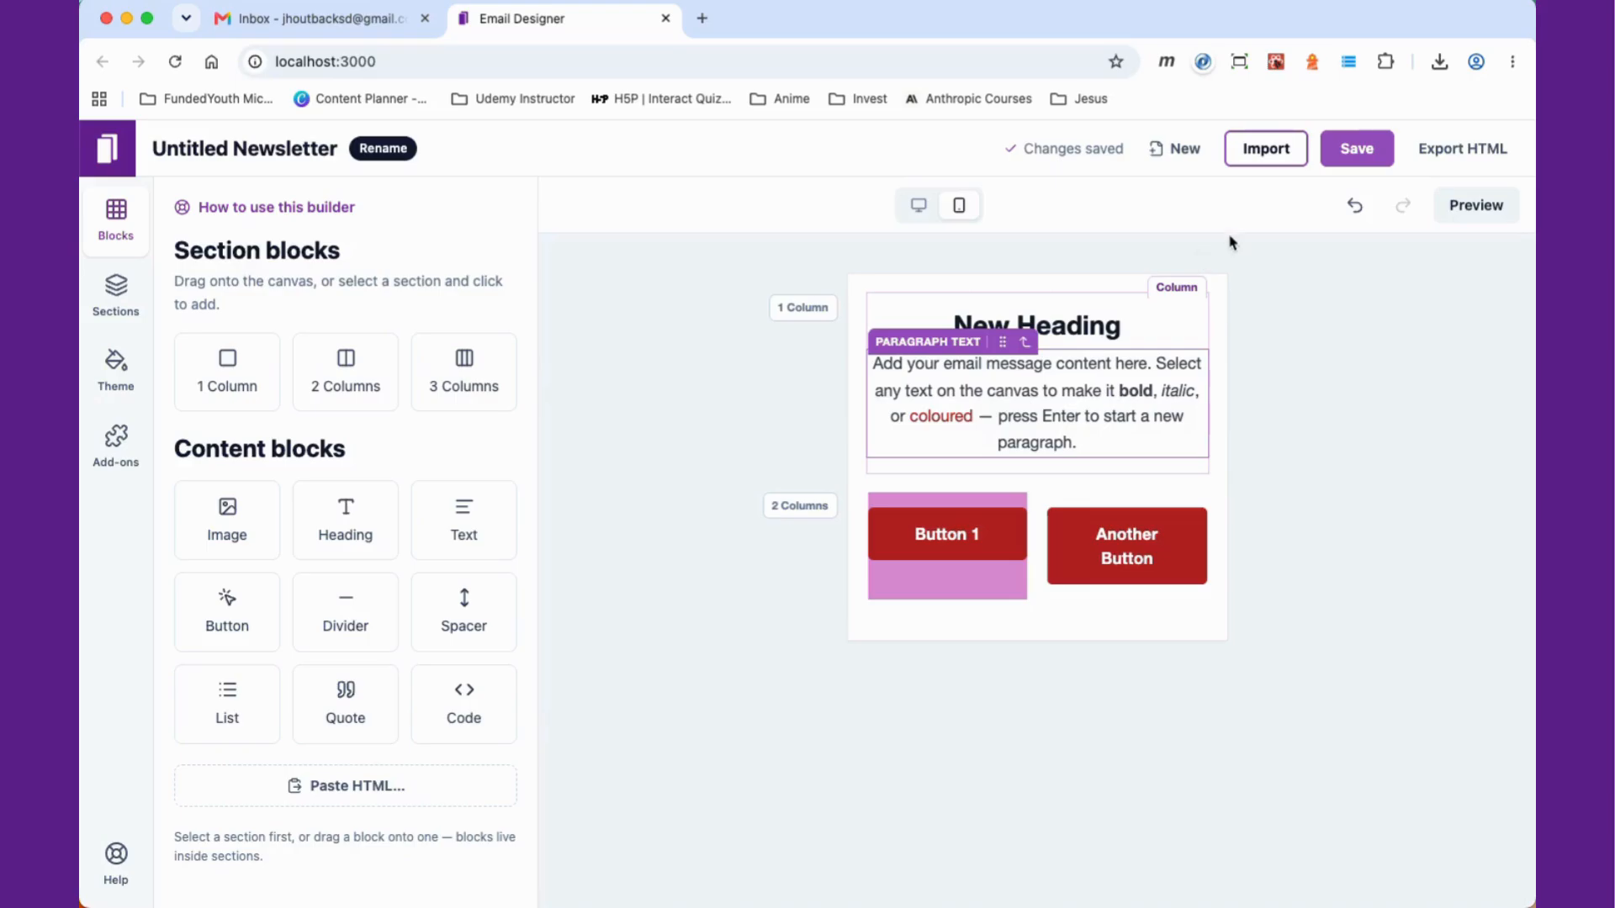
Step: Start saving the newsletter and cancel the save dialog
{"action": "left_click", "coordinate": [1371, 156]}
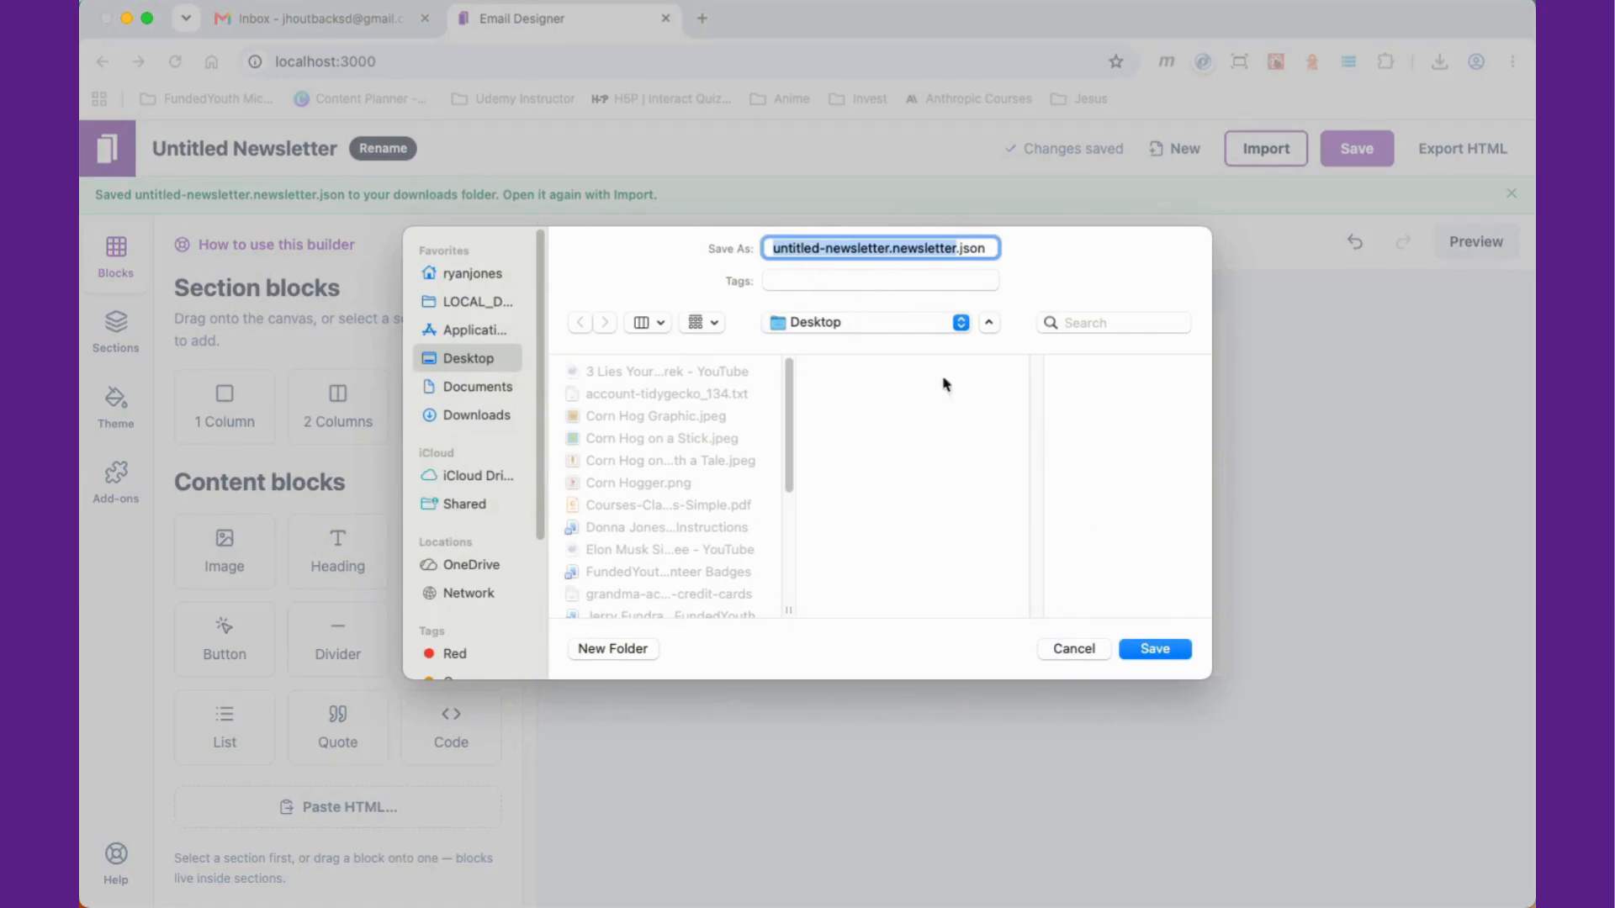
{"action": "left_click", "coordinate": [1076, 649]}
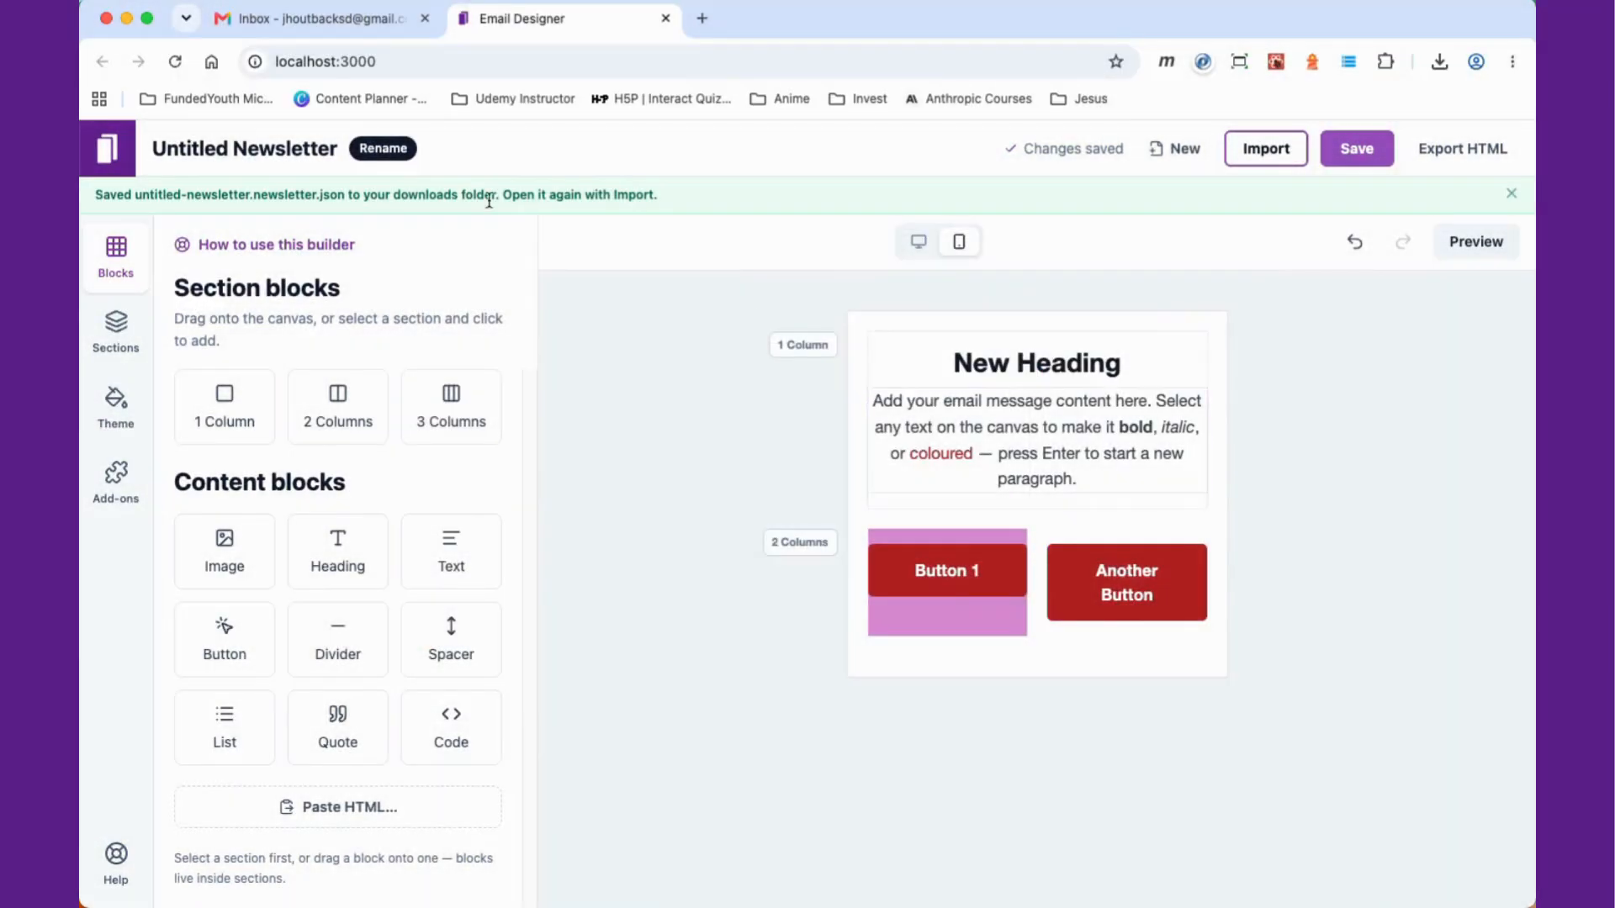
Step: Rename the newsletter My Ugly Button, start saving it, and cancel the save dialog
{"action": "left_click", "coordinate": [310, 148]}
{"action": "triple_click", "coordinate": [311, 148]}
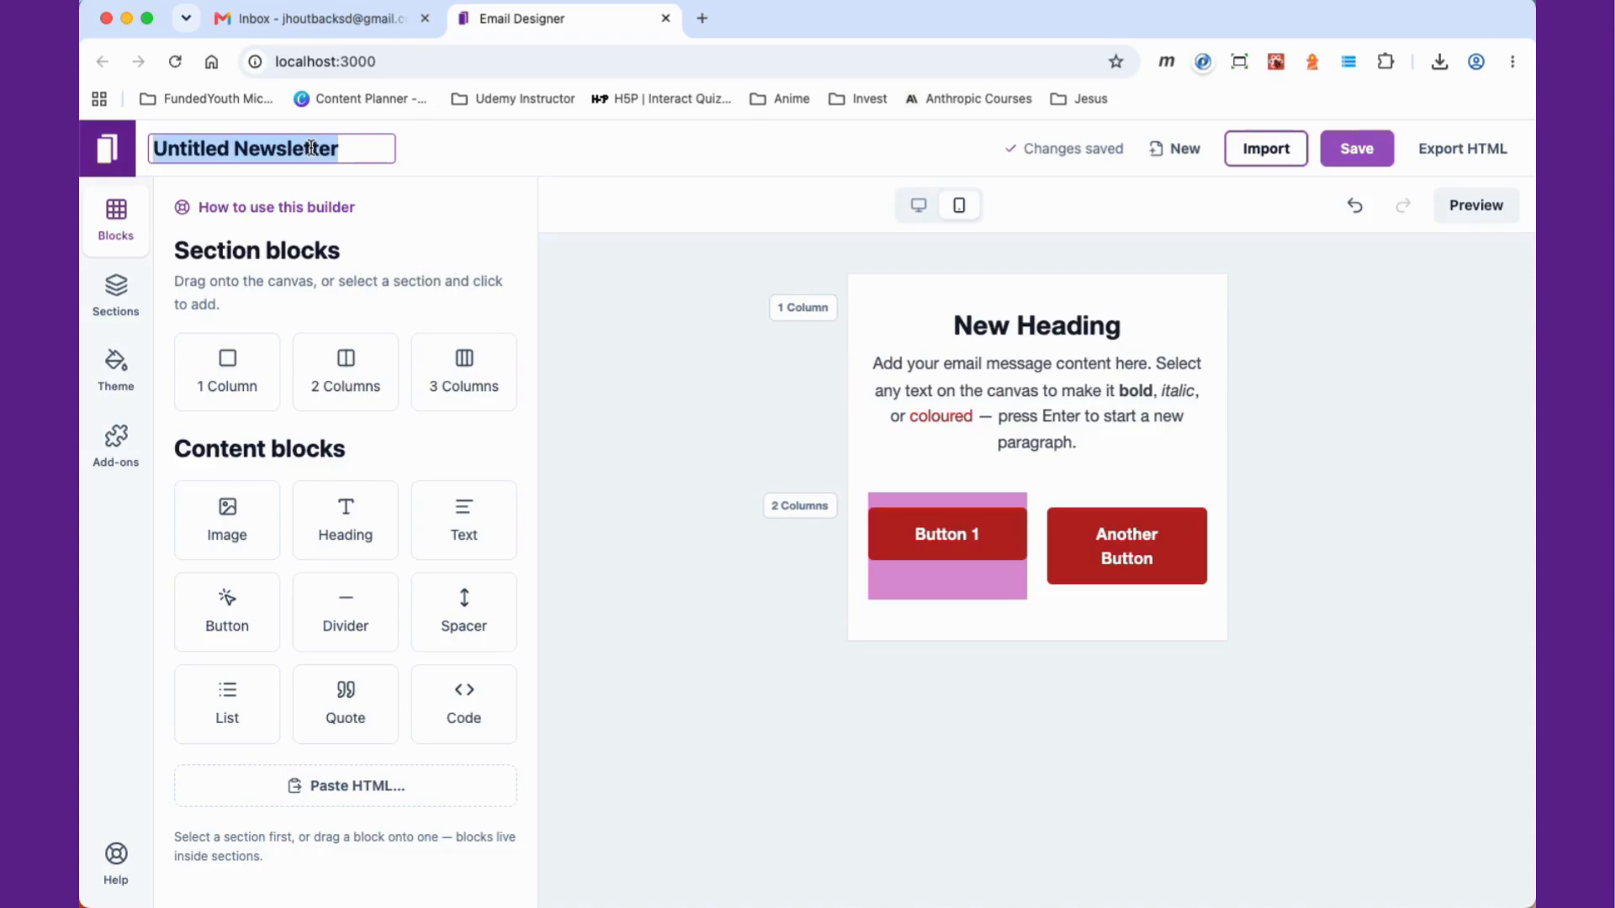
{"action": "type", "text": "My"}
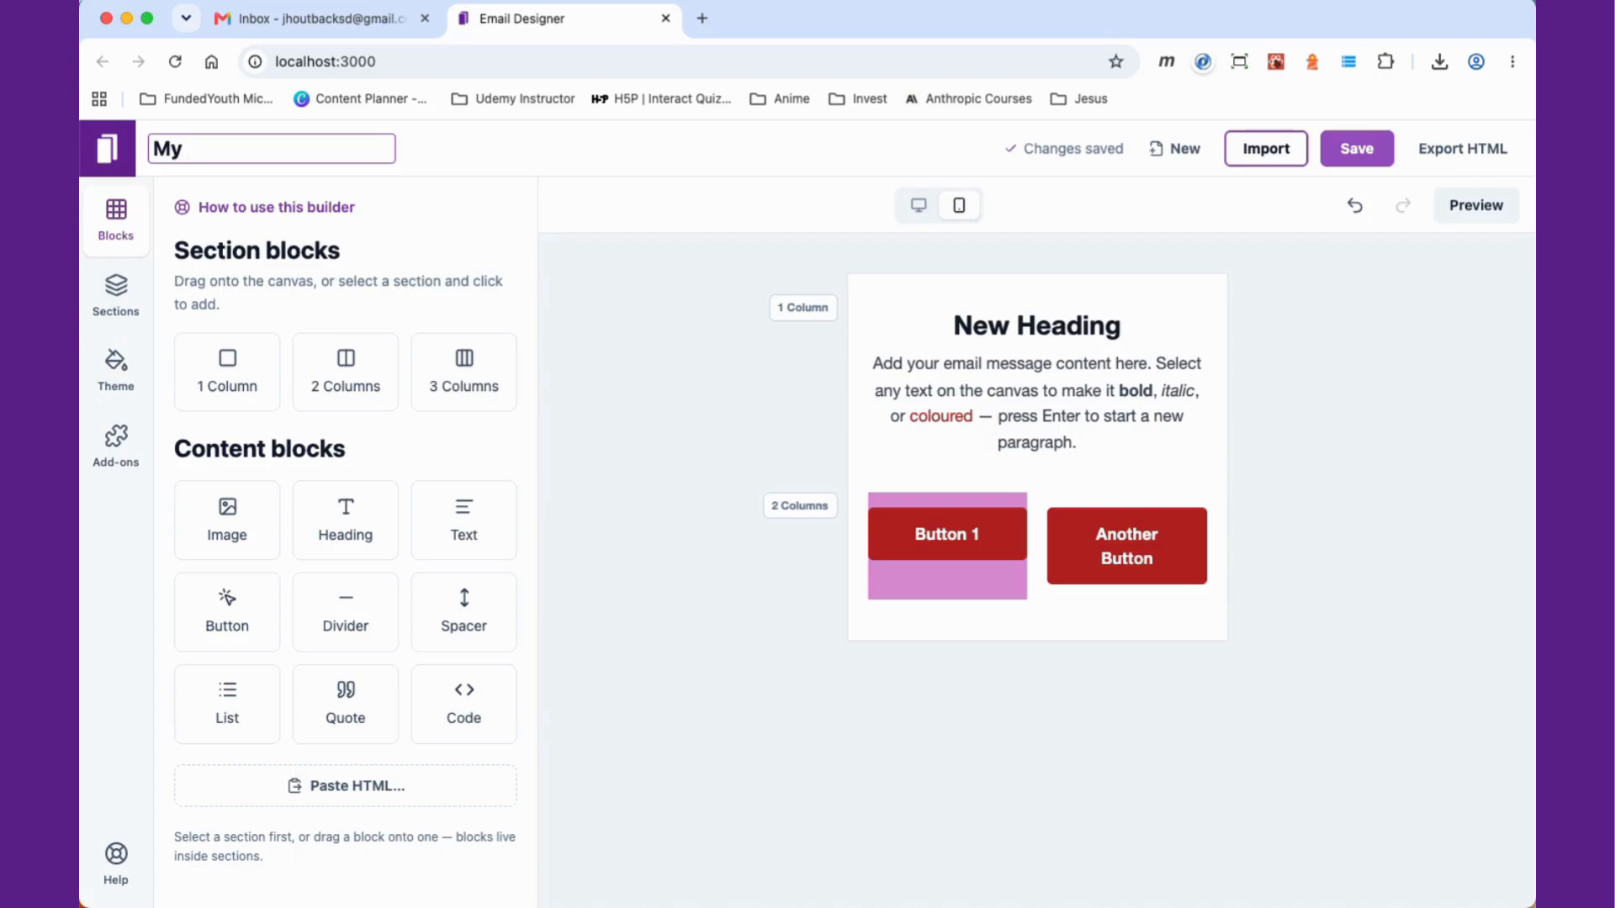
{"action": "type", "text": " Un"}
{"action": "type", "text": "ly Temp"}
{"action": "key", "text": "BackSpace"}
{"action": "key", "text": "BackSpace"}
{"action": "key", "text": "BackSpace"}
{"action": "key", "text": "BackSpace"}
{"action": "type", "text": "Button"}
{"action": "key", "text": "Return"}
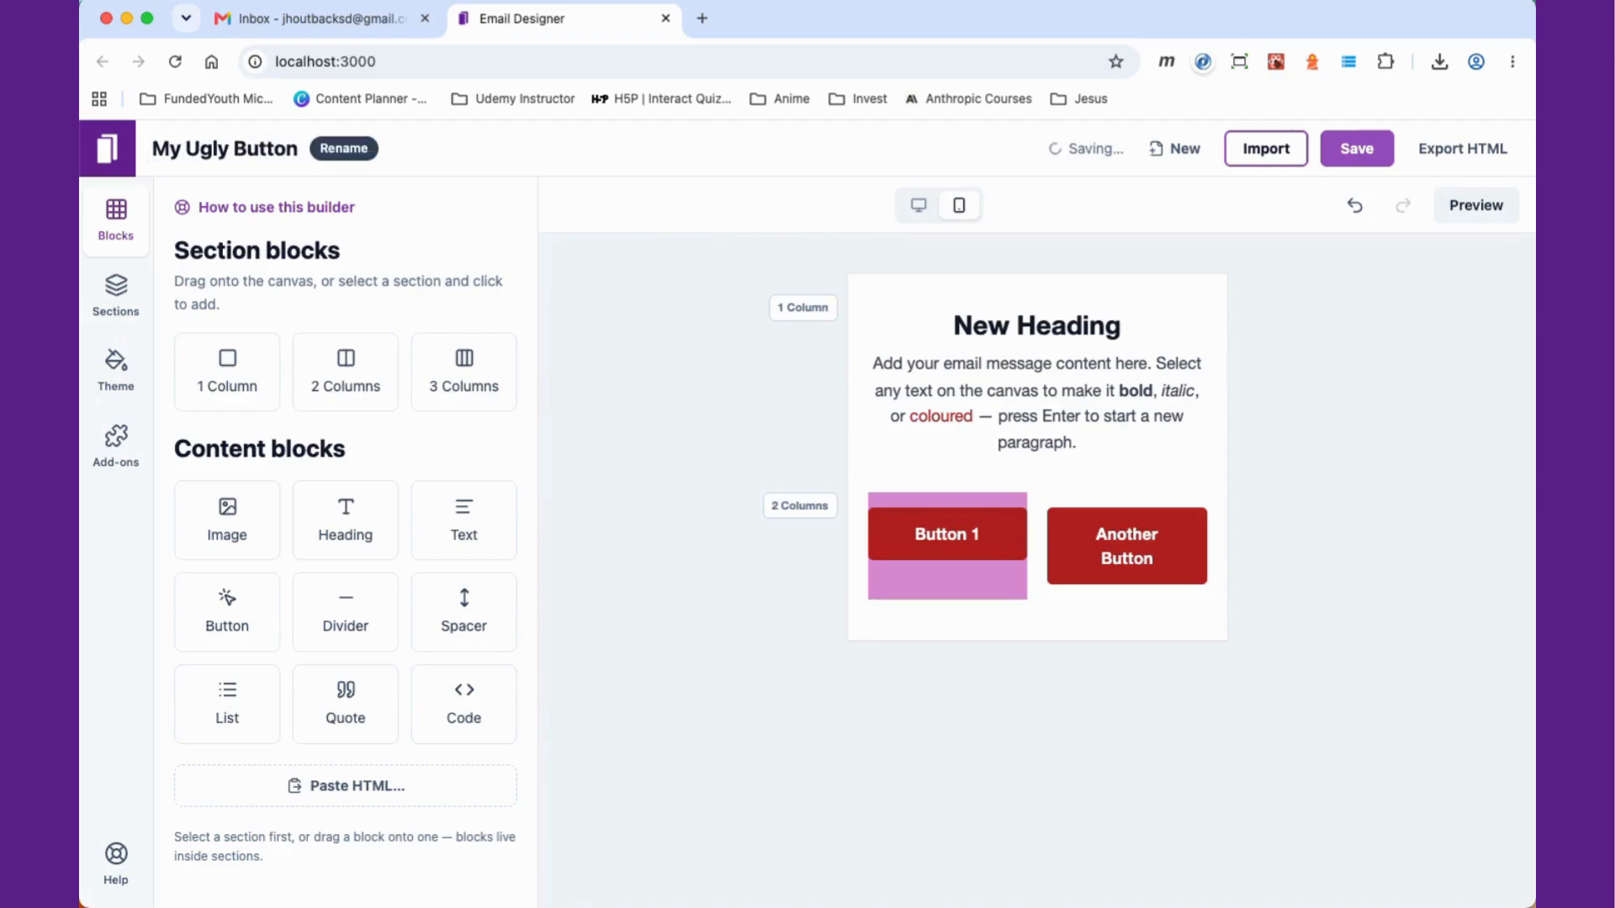
{"action": "left_click", "coordinate": [1357, 153]}
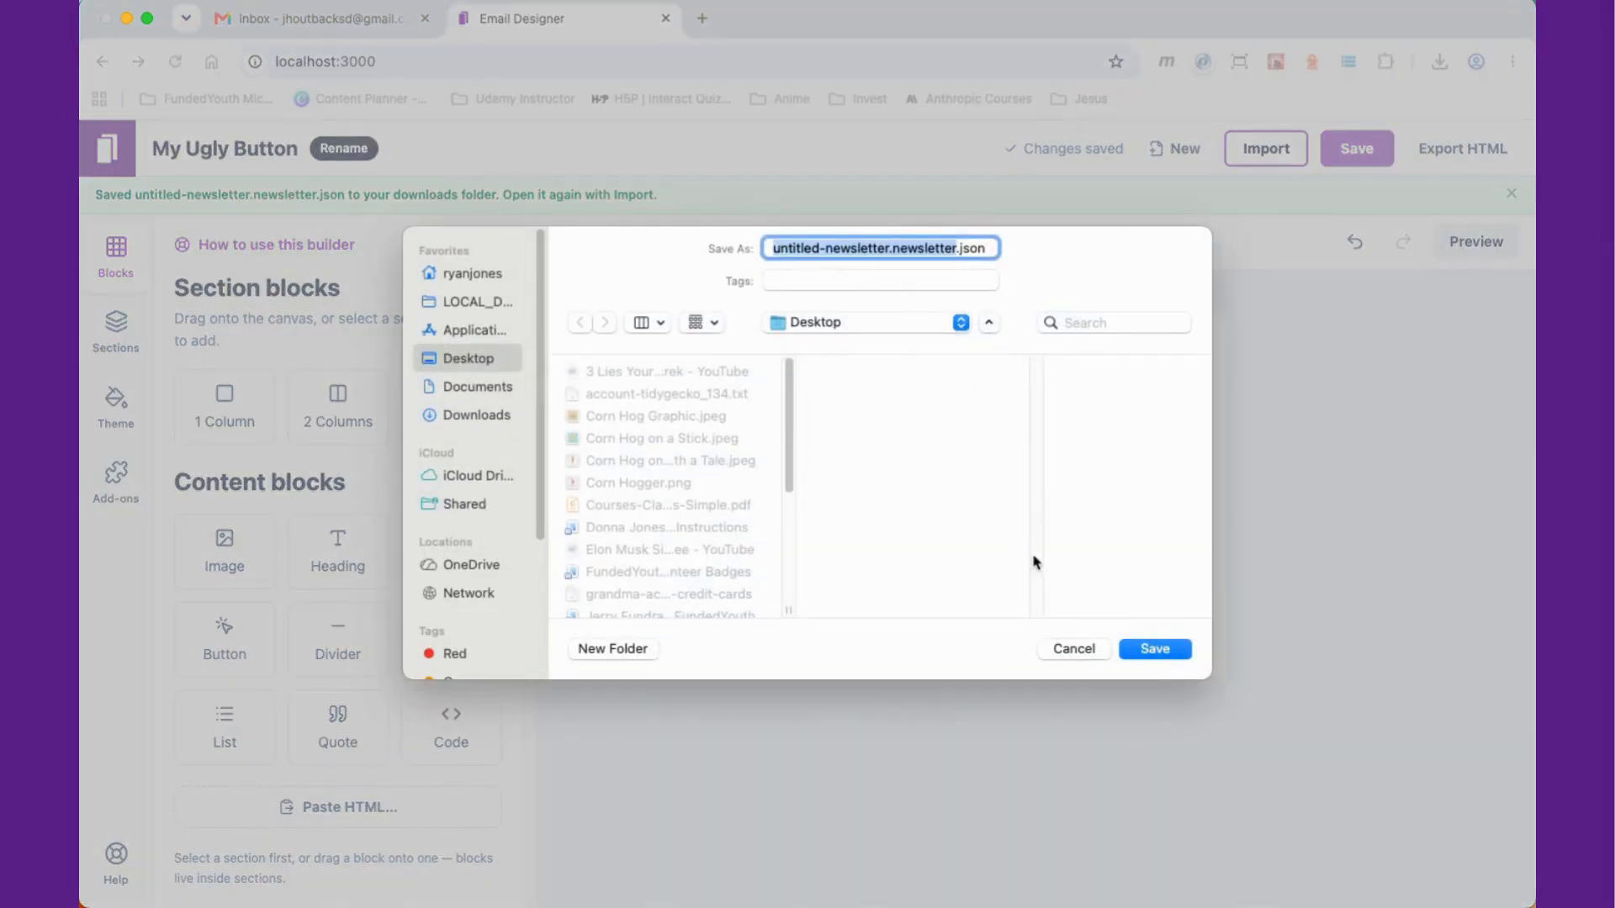
{"action": "left_click", "coordinate": [1066, 649]}
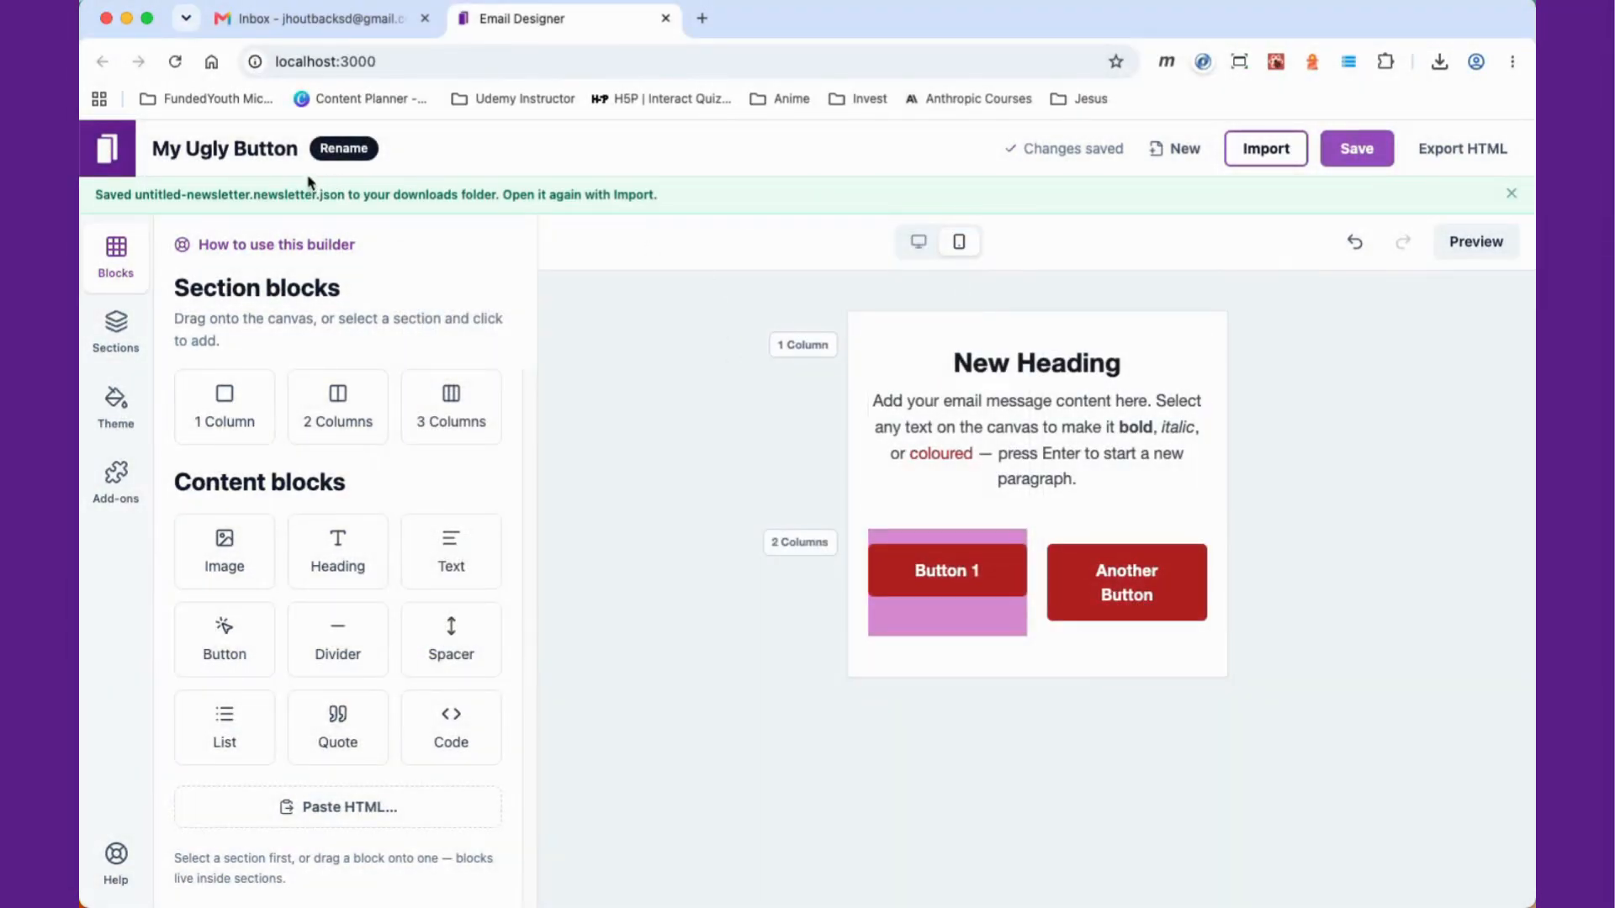
Step: Rename the newsletter to Sample
{"action": "left_click", "coordinate": [261, 149]}
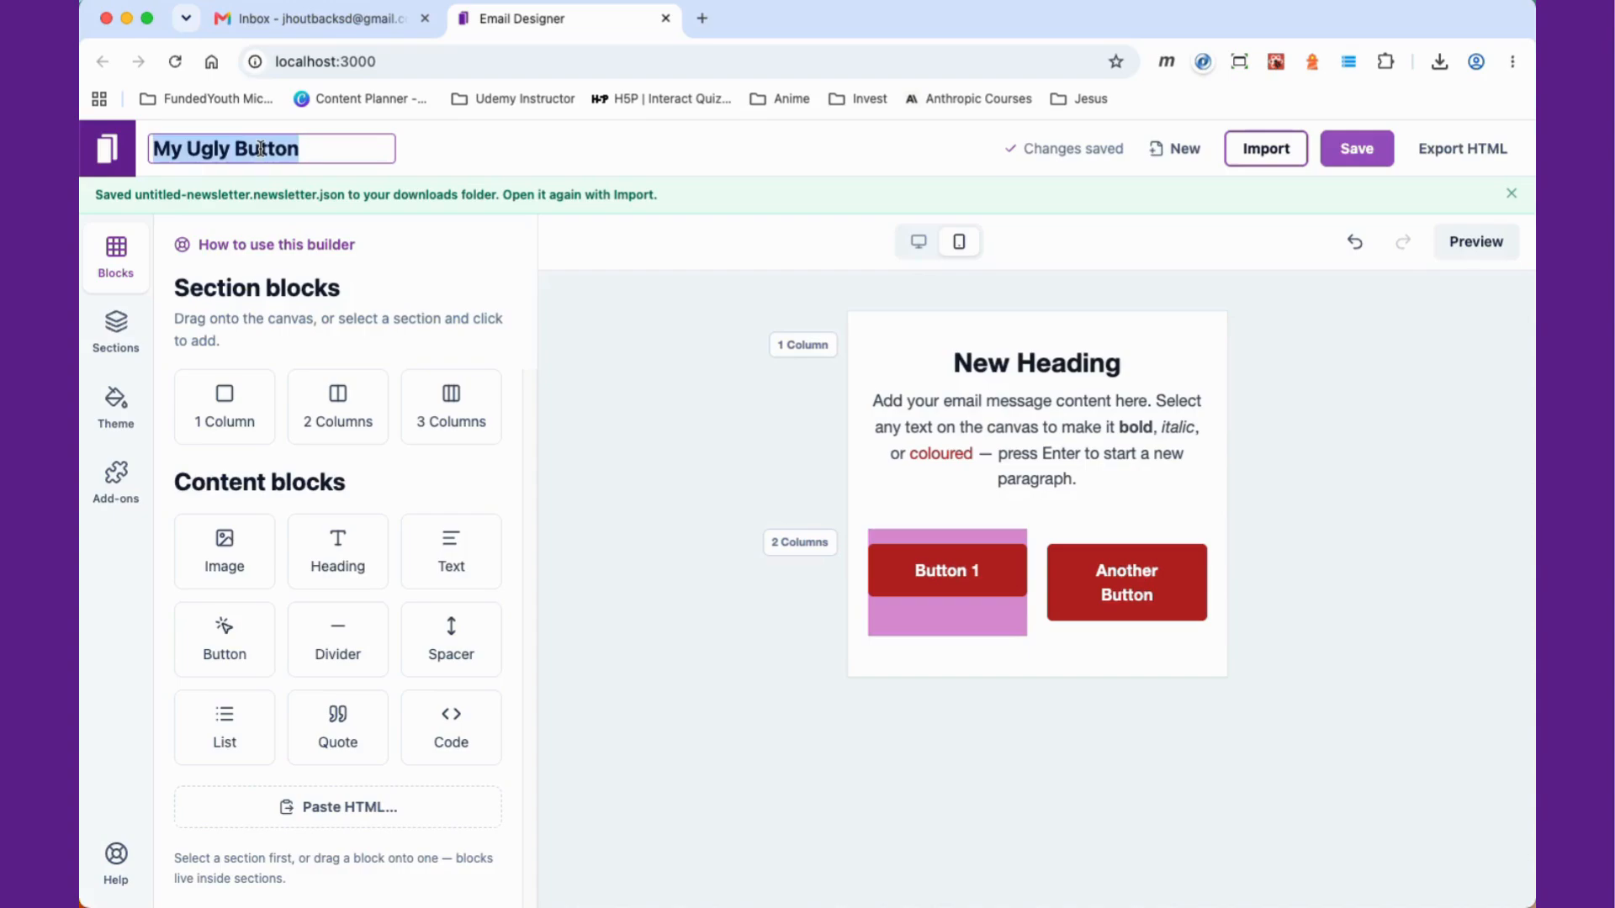
{"action": "type", "text": "Sample"}
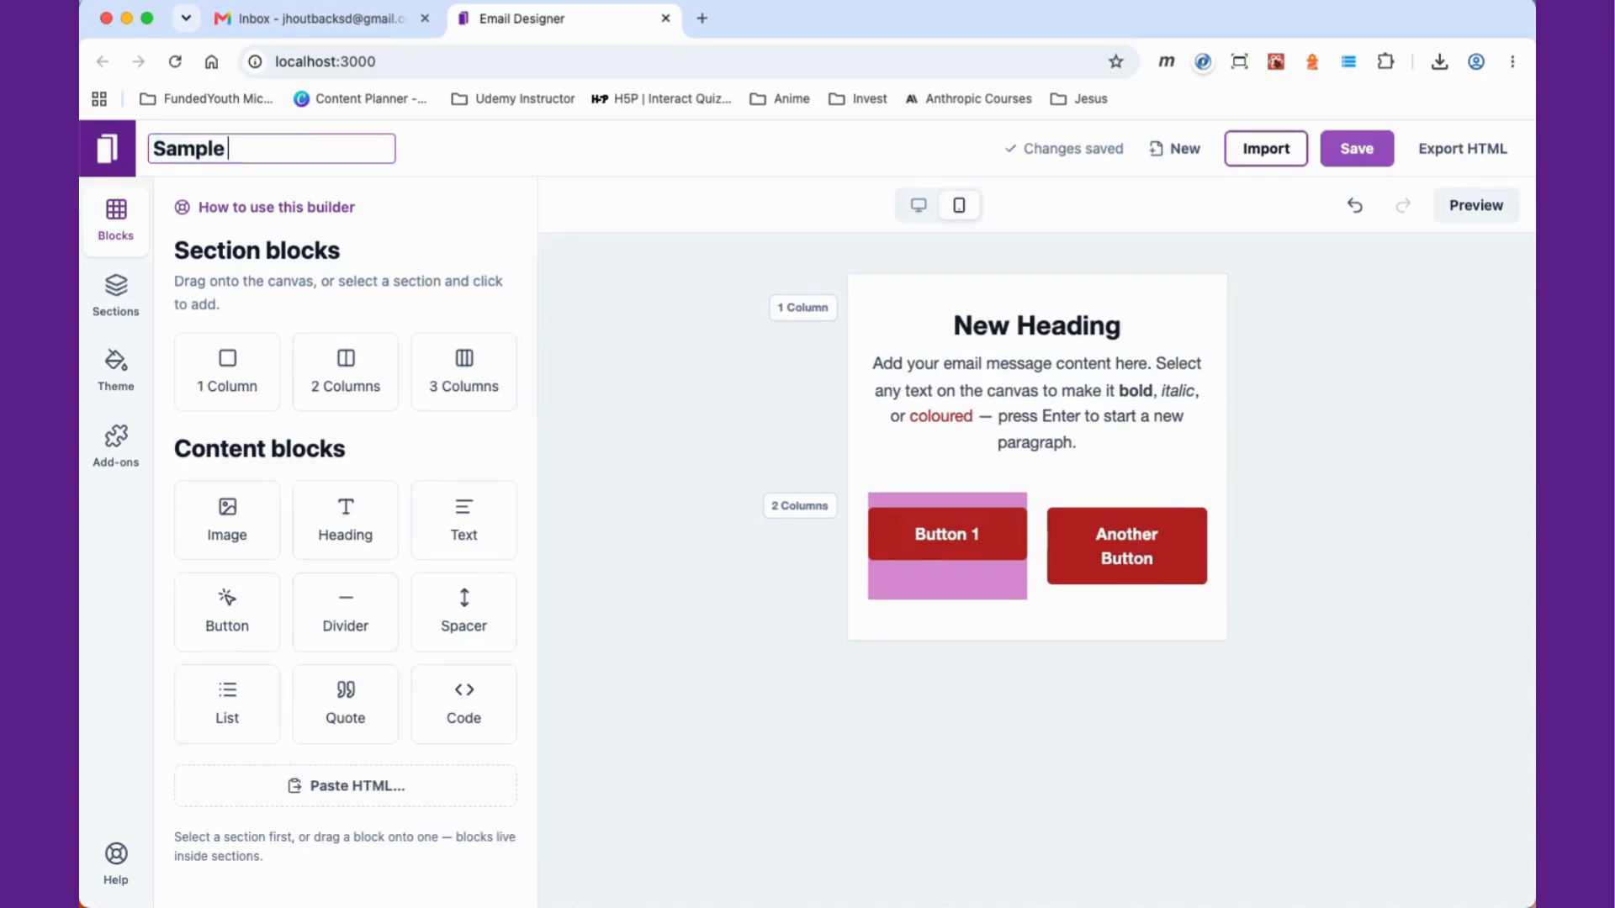
{"action": "key", "text": "Return"}
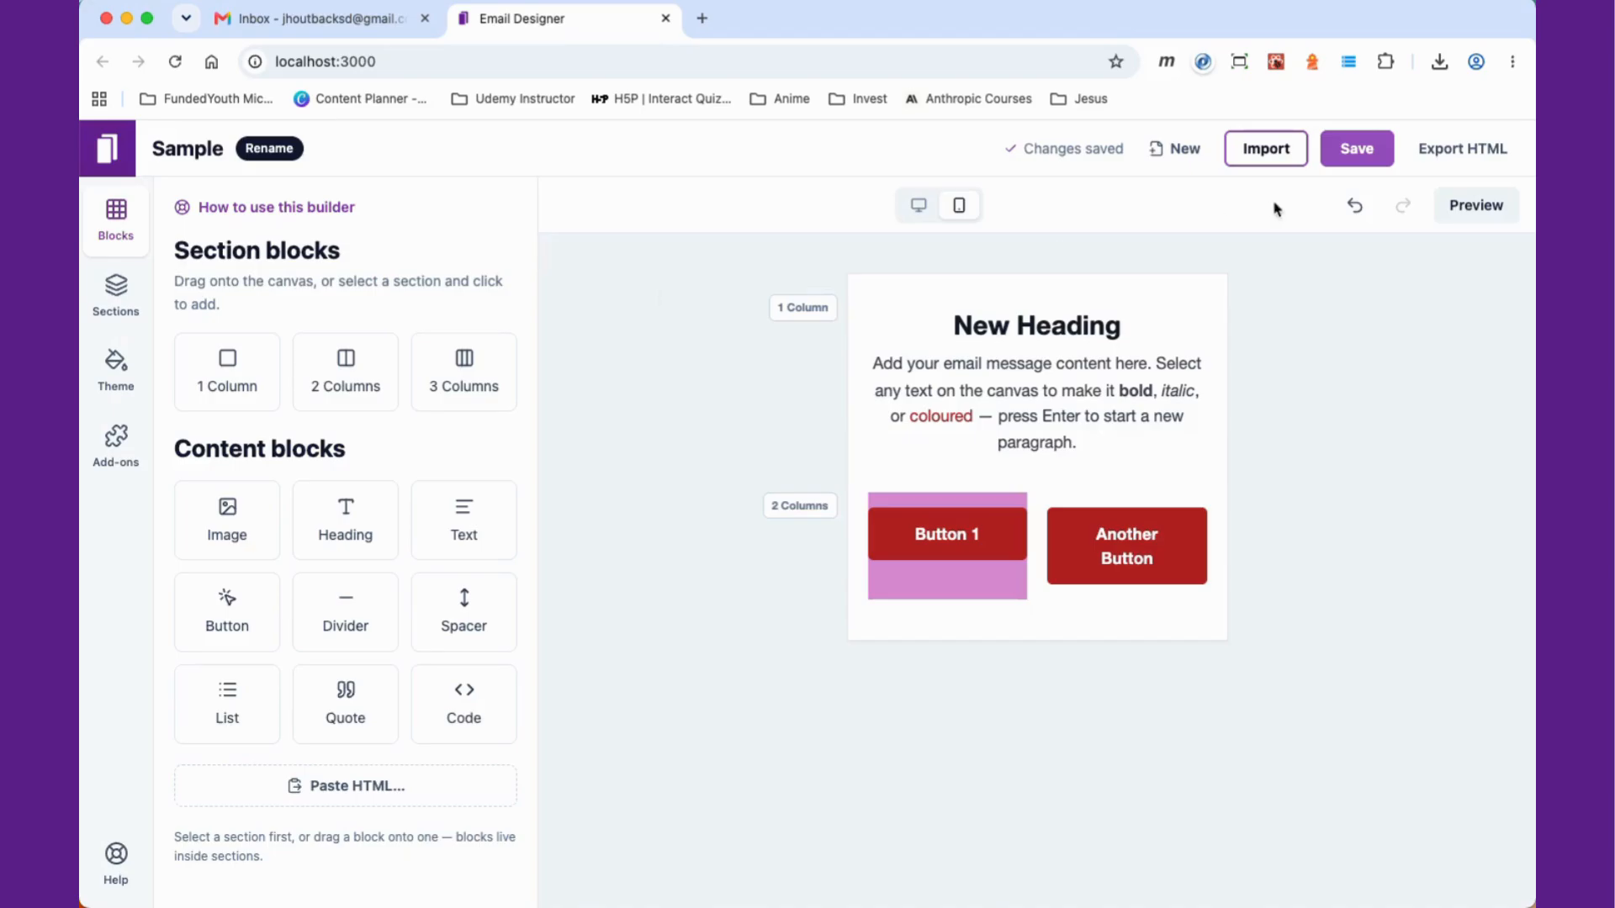
Step: Save the newsletter to the Desktop as Sample.newsletter.json
{"action": "left_click", "coordinate": [1355, 148]}
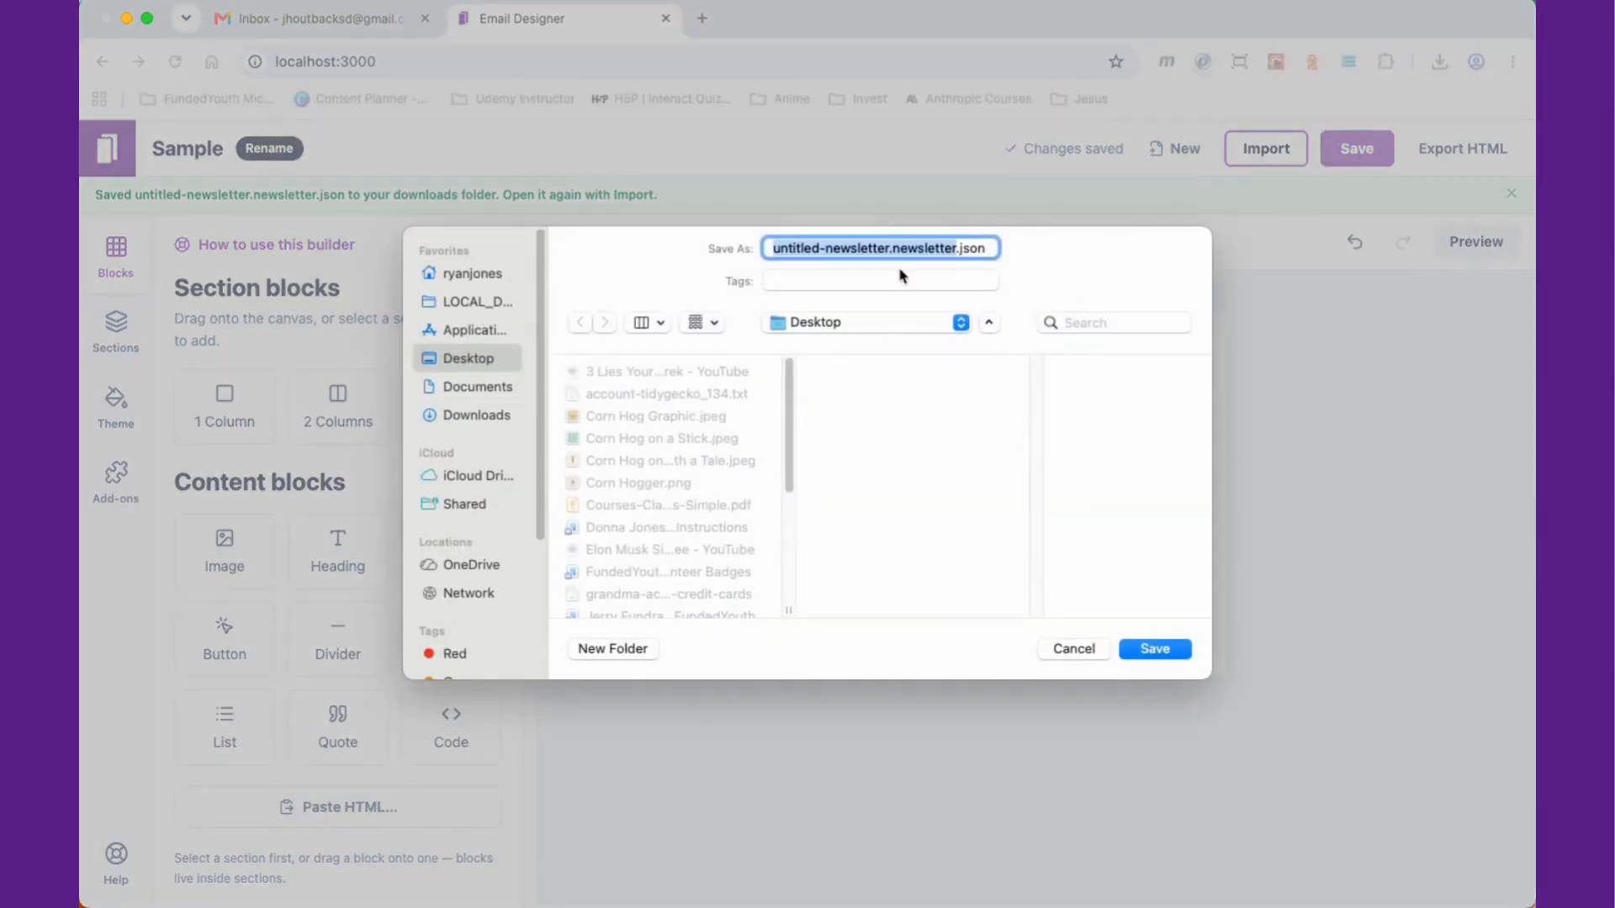
{"action": "left_click", "coordinate": [874, 250]}
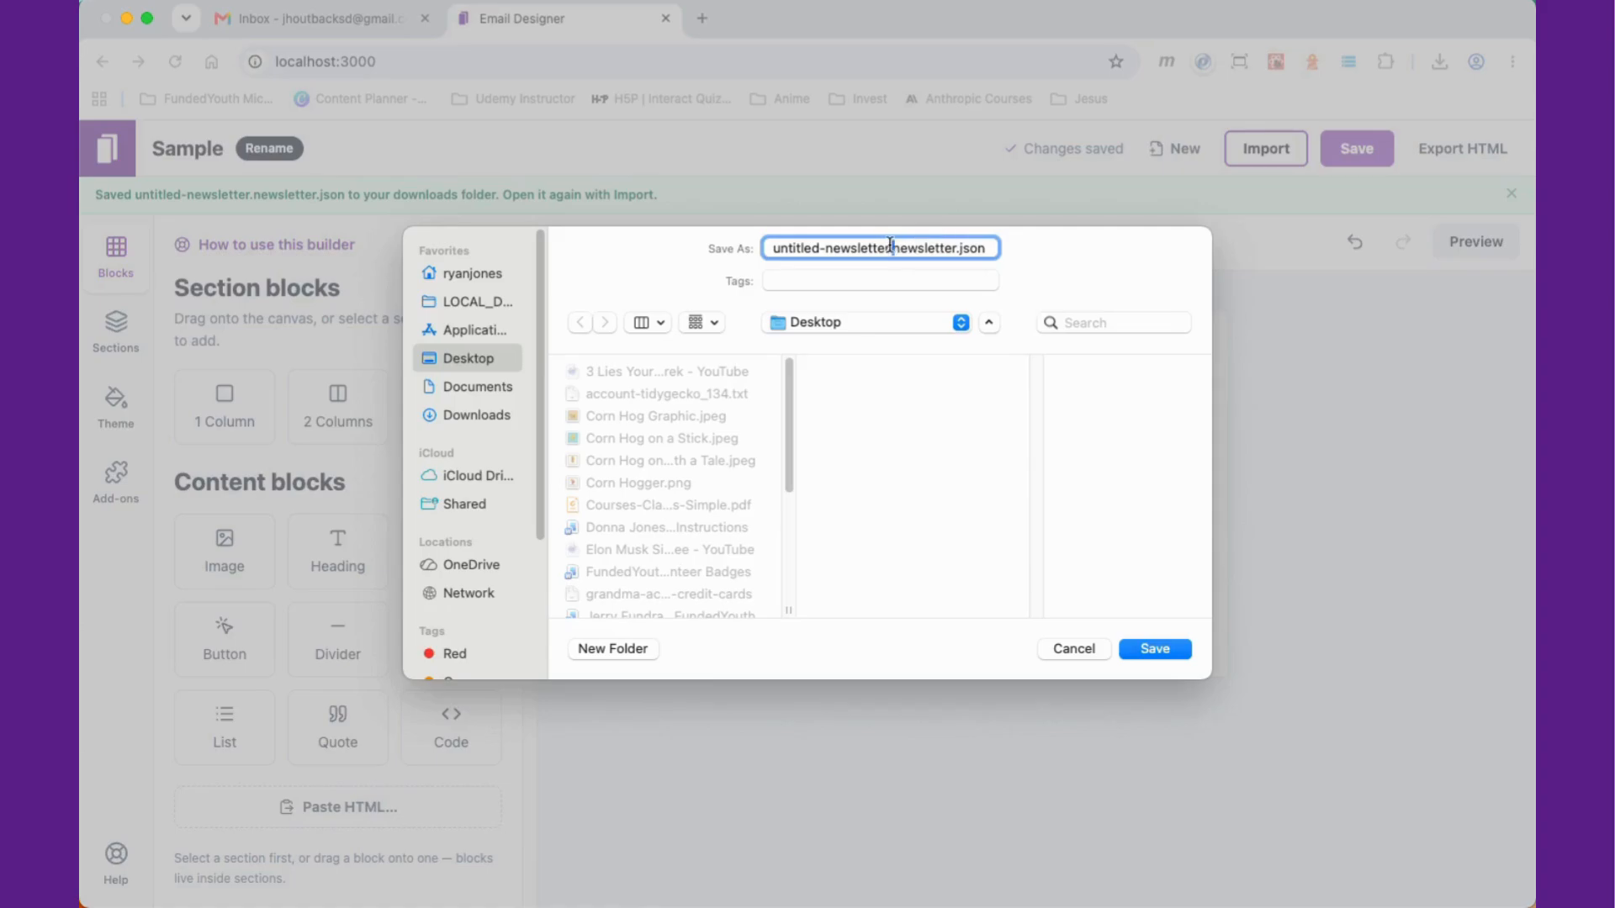
{"action": "left_click_drag", "start_coordinate": [890, 243], "coordinate": [718, 241]}
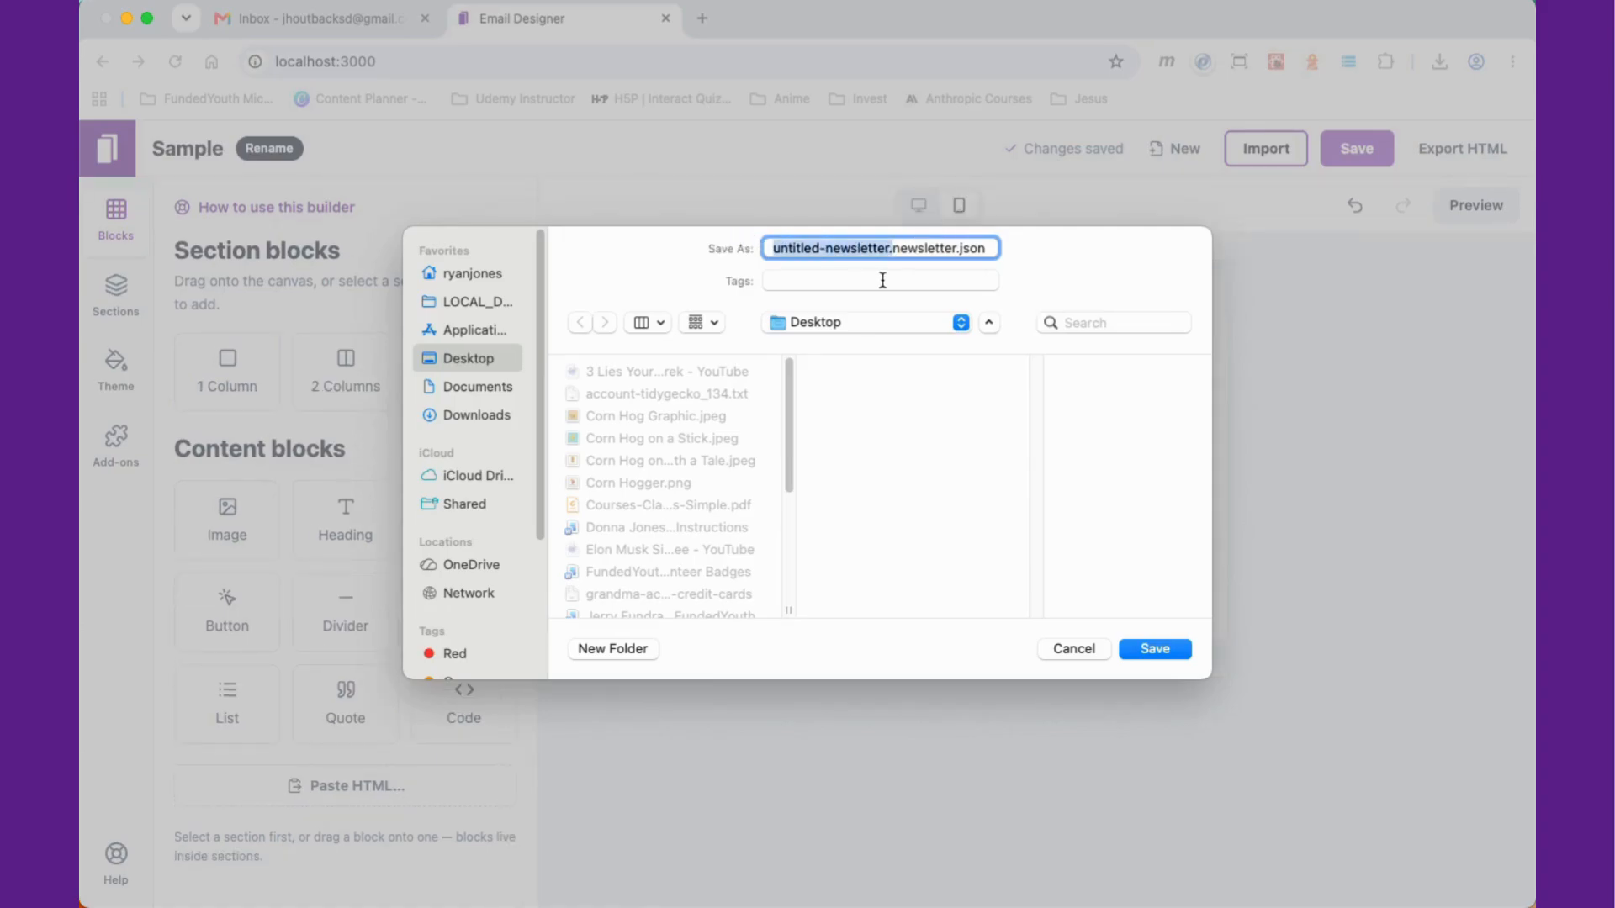
{"action": "key", "text": "BackSpace"}
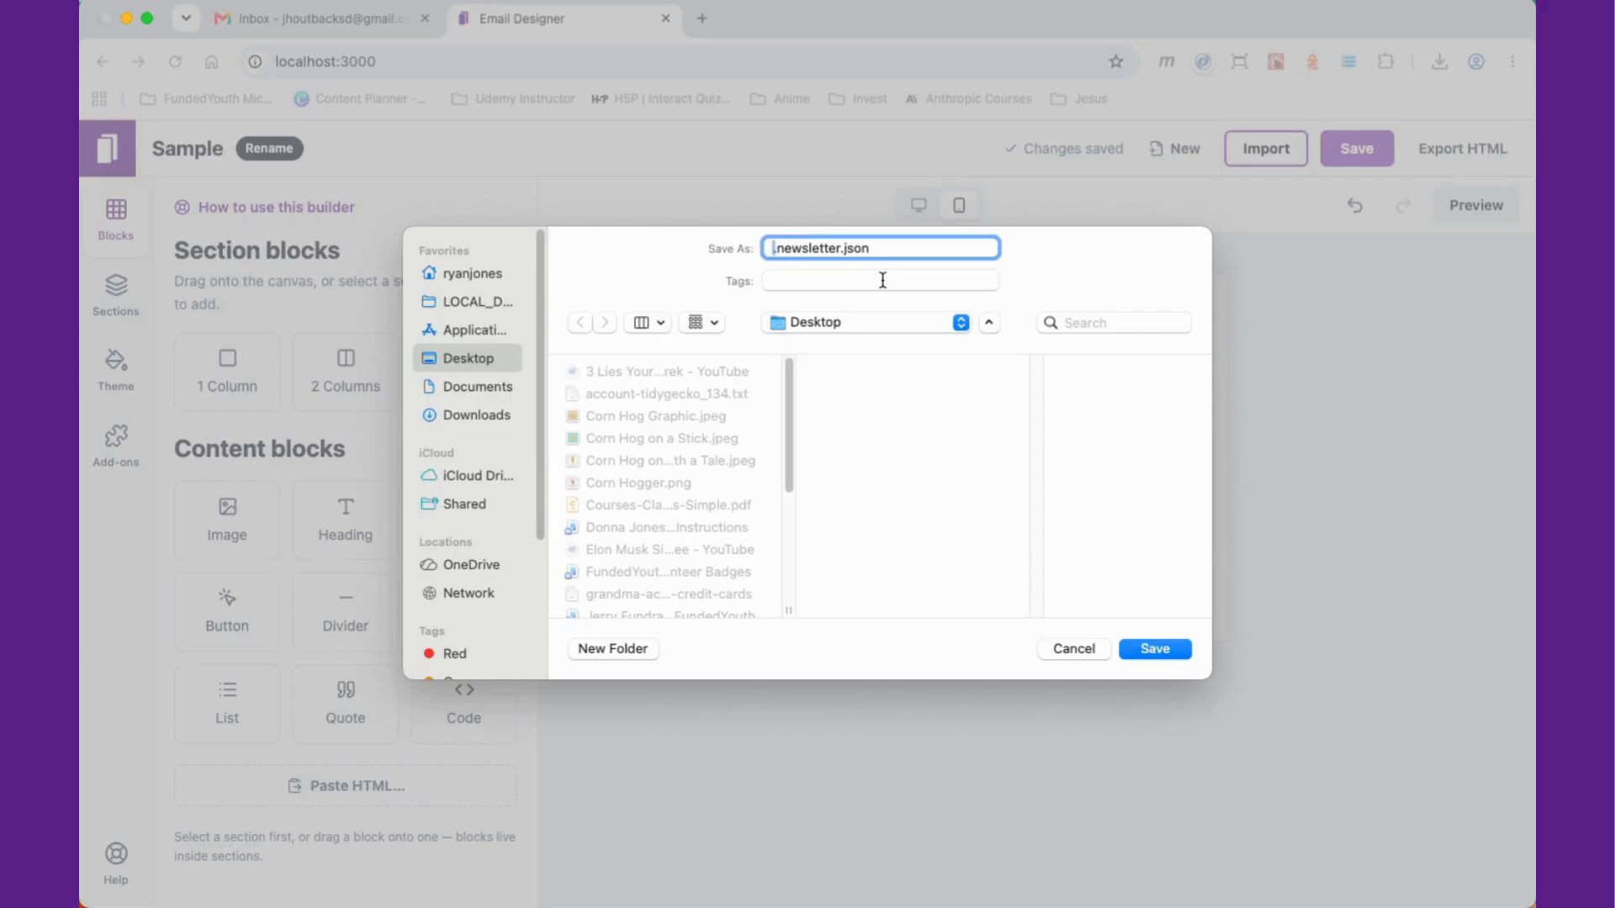
{"action": "type", "text": "Sample"}
{"action": "key", "text": "Return"}
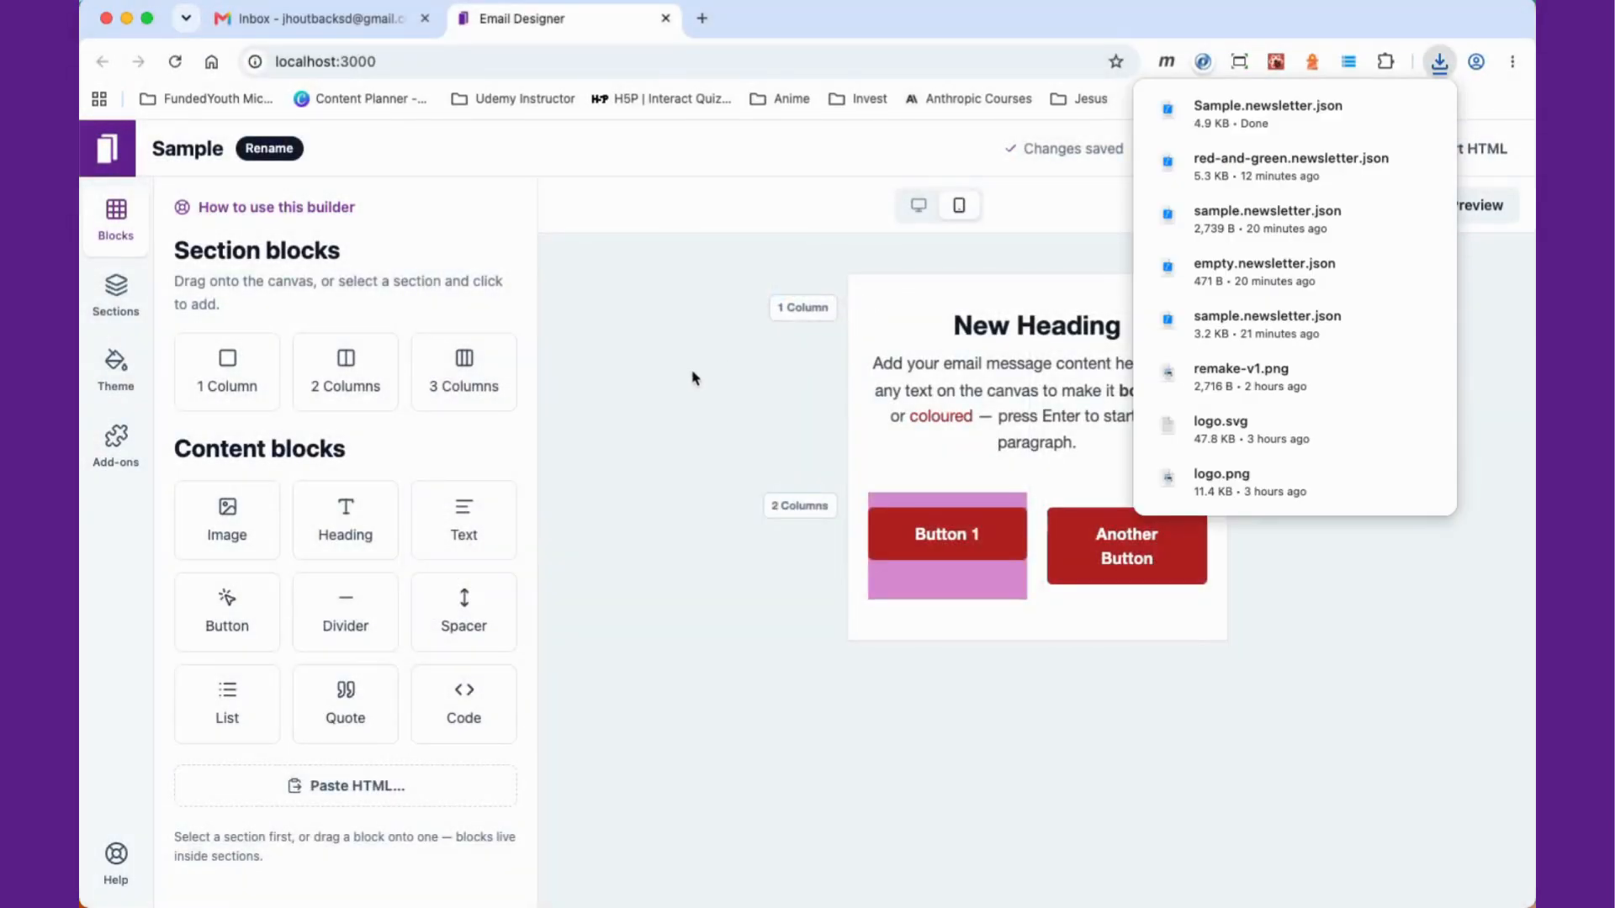
Step: Start a new empty newsletter, then import Sample.newsletter.json from the Desktop
{"action": "left_click", "coordinate": [1182, 148]}
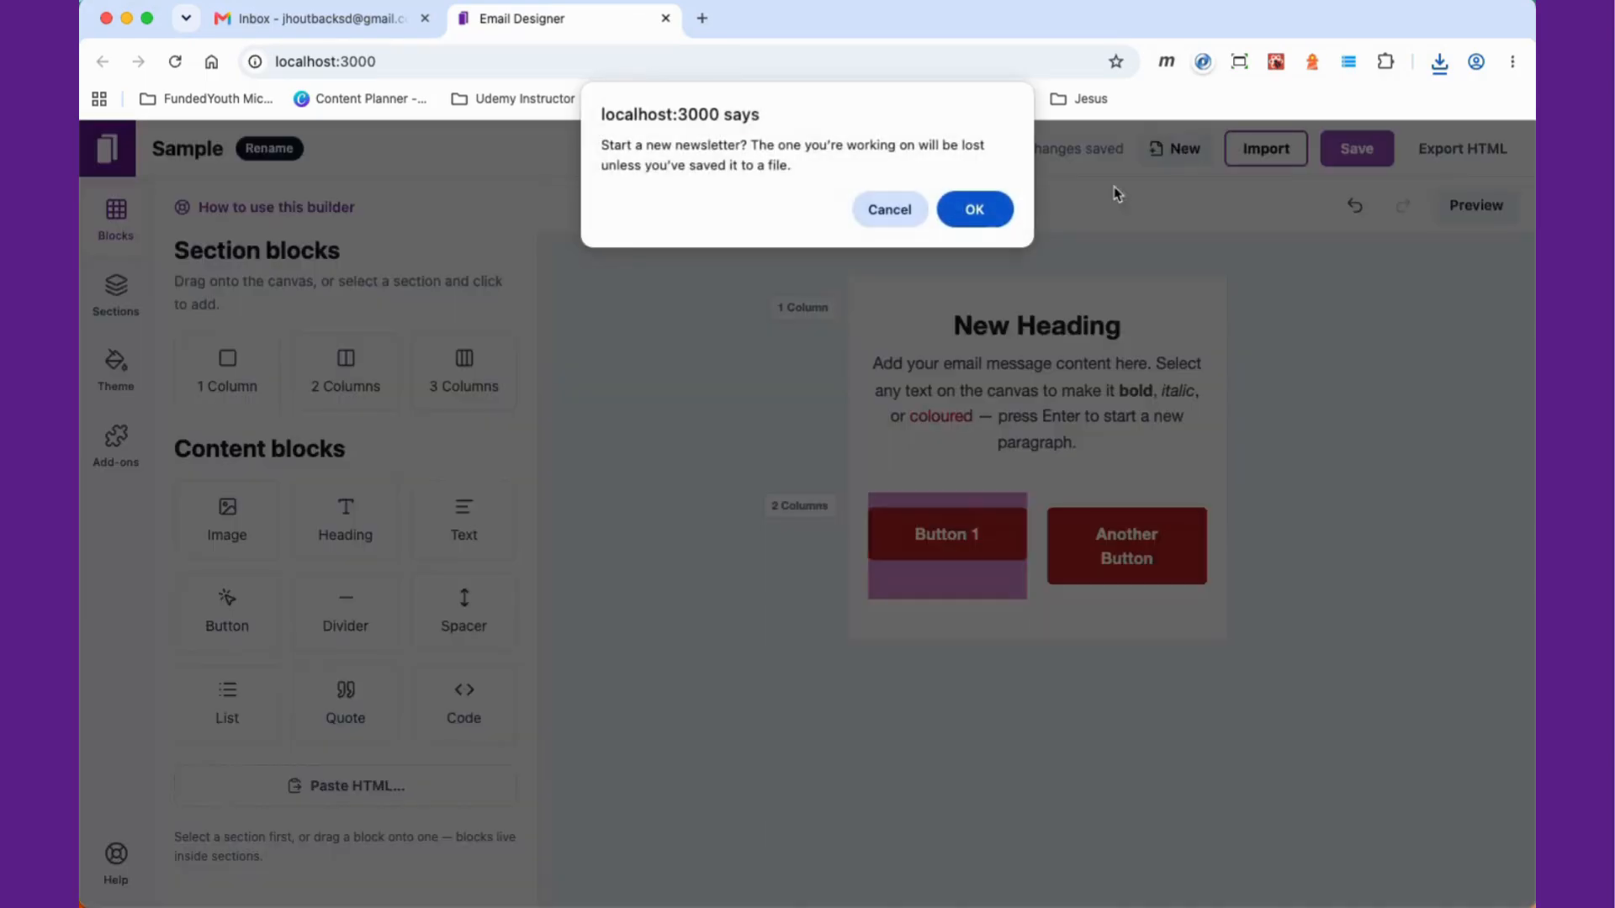
{"action": "left_click", "coordinate": [975, 209]}
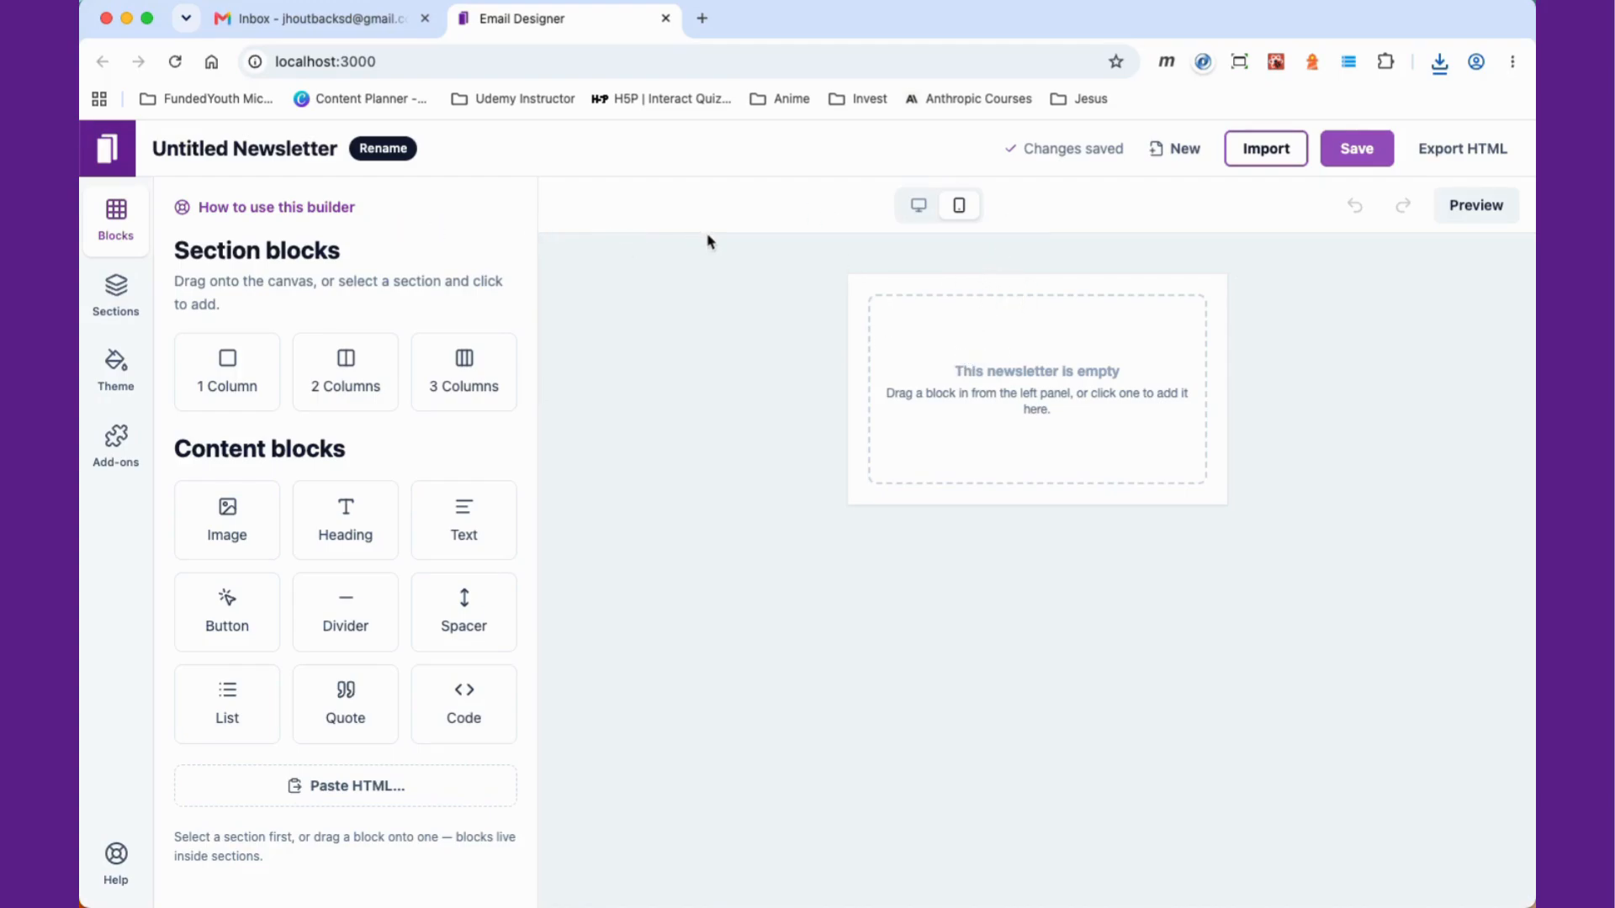
{"action": "left_click", "coordinate": [1266, 153]}
{"action": "scroll", "coordinate": [684, 541], "scroll_direction": "down", "scroll_amount": 5}
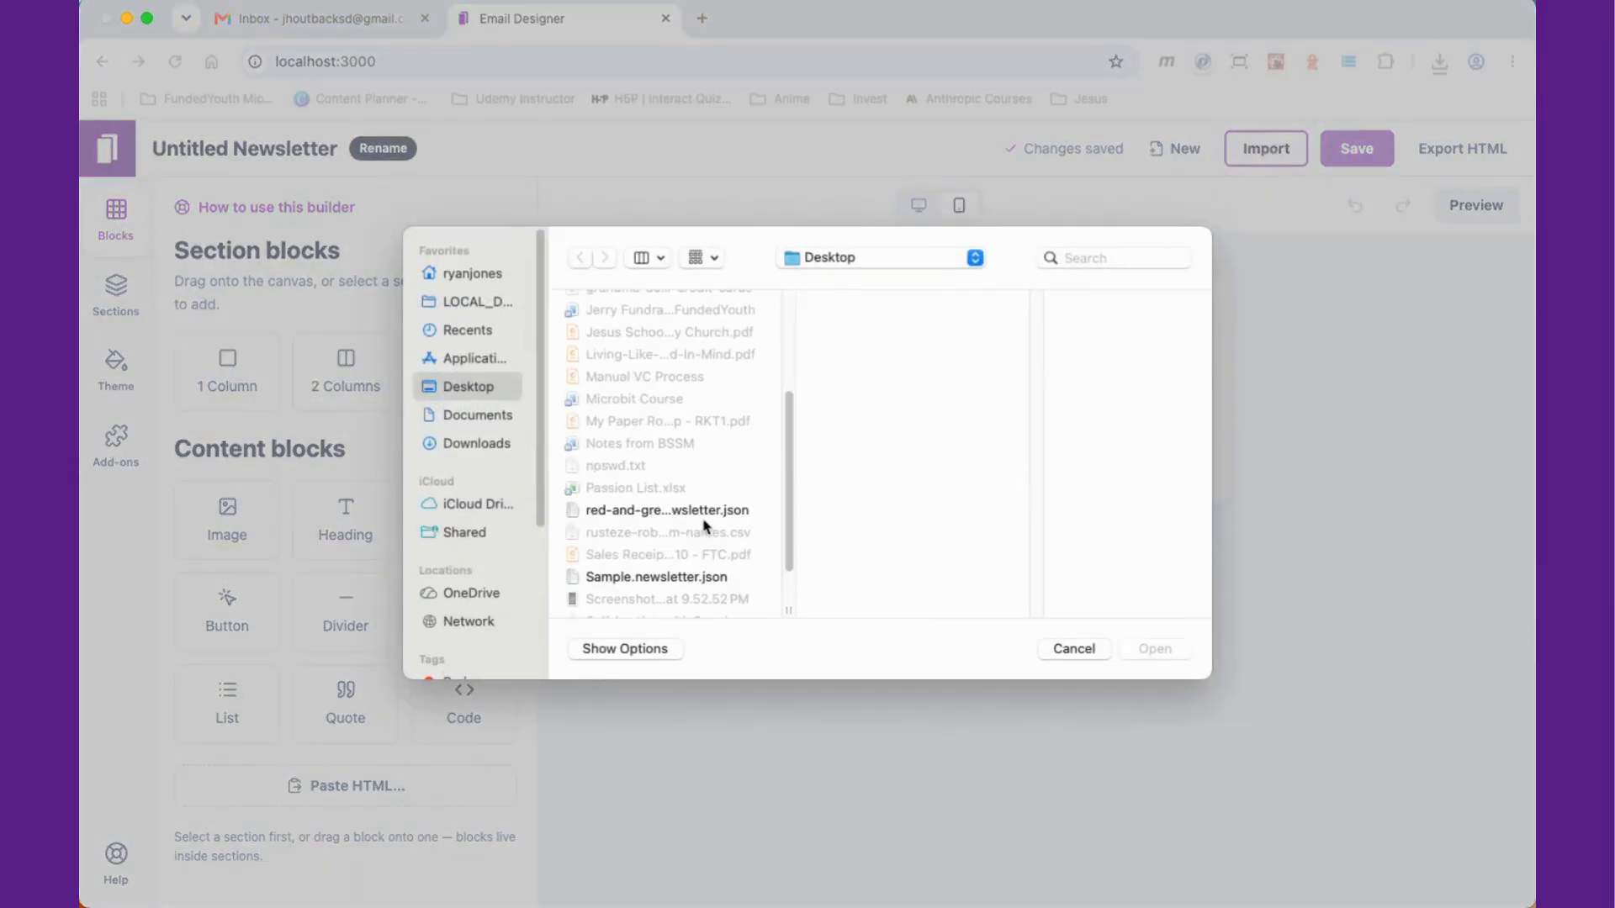
{"action": "left_click", "coordinate": [682, 579]}
{"action": "left_click", "coordinate": [687, 513]}
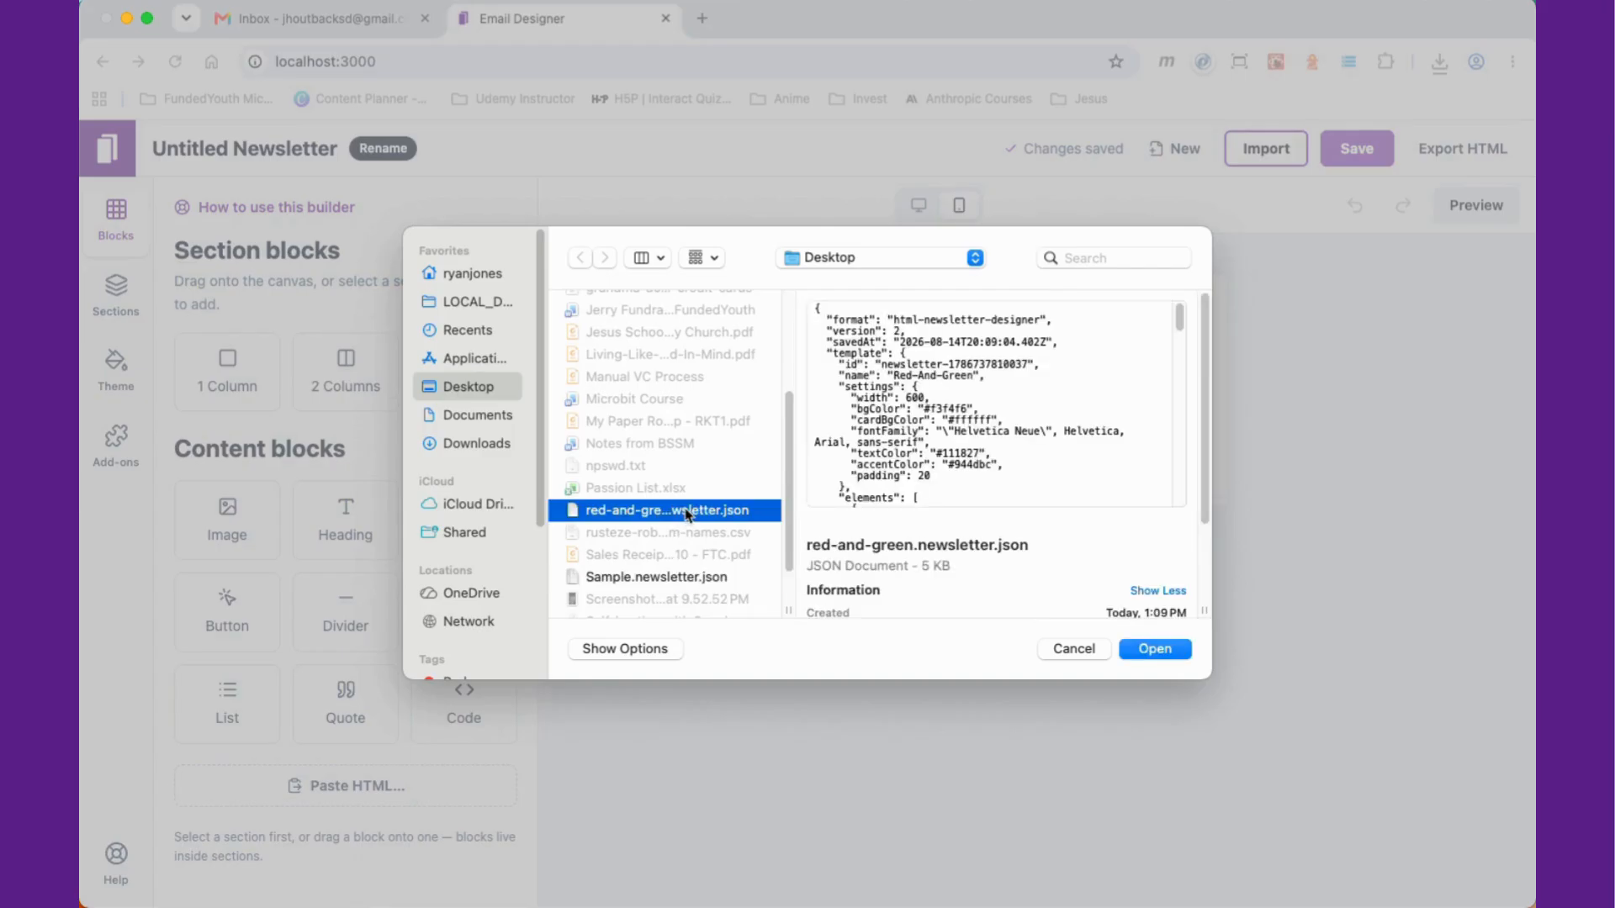
{"action": "left_click", "coordinate": [693, 579]}
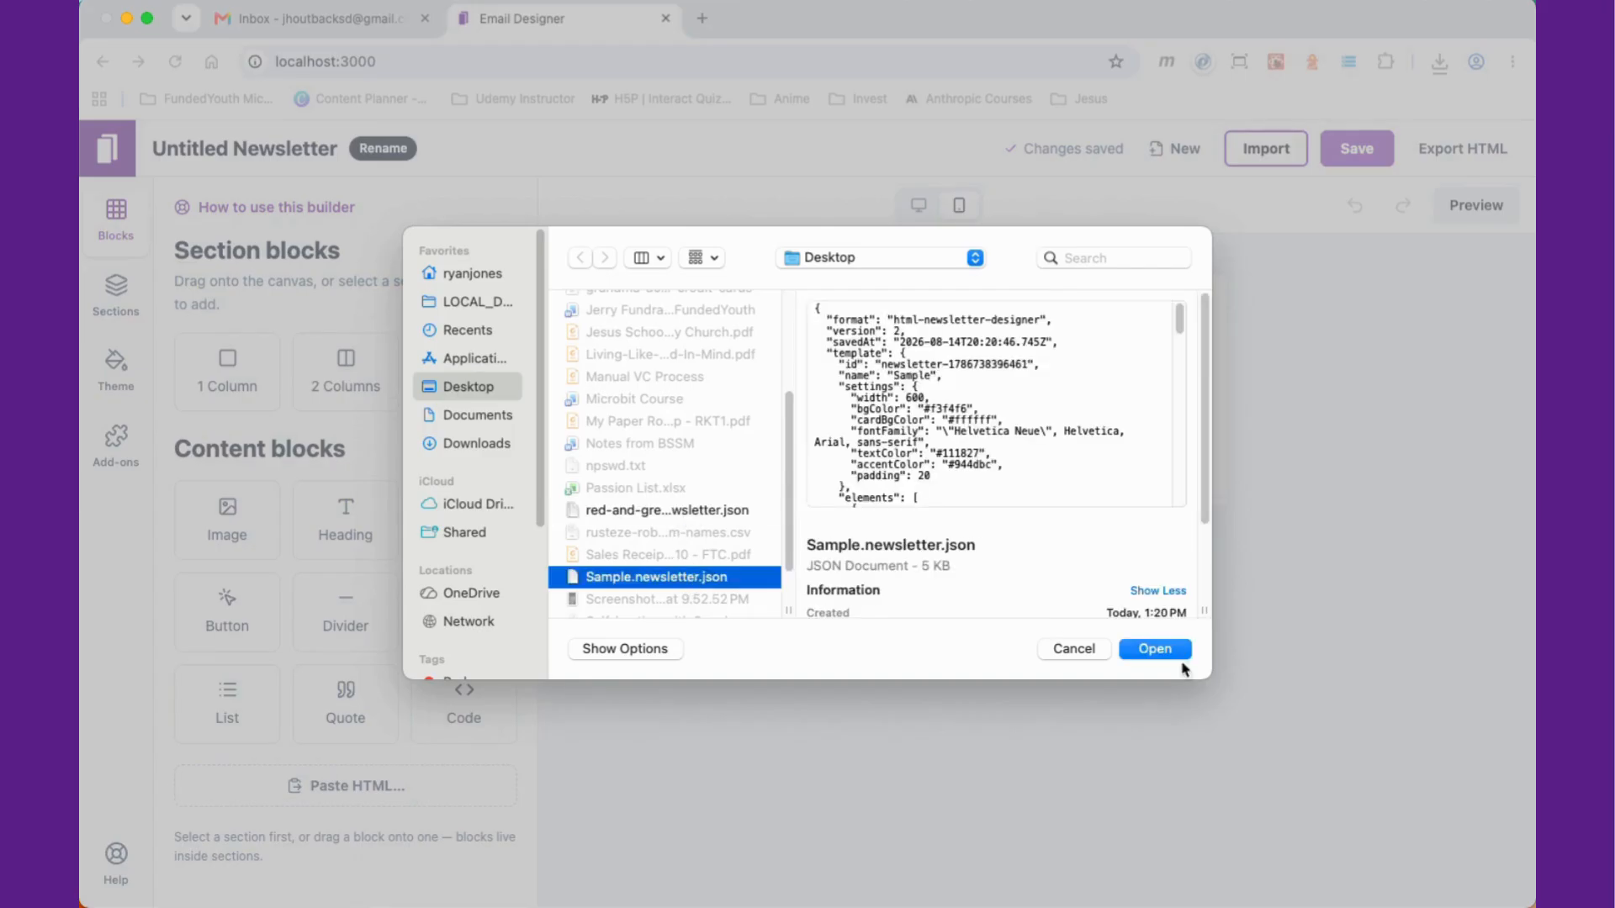
{"action": "left_click", "coordinate": [1155, 649]}
{"action": "left_click", "coordinate": [971, 251]}
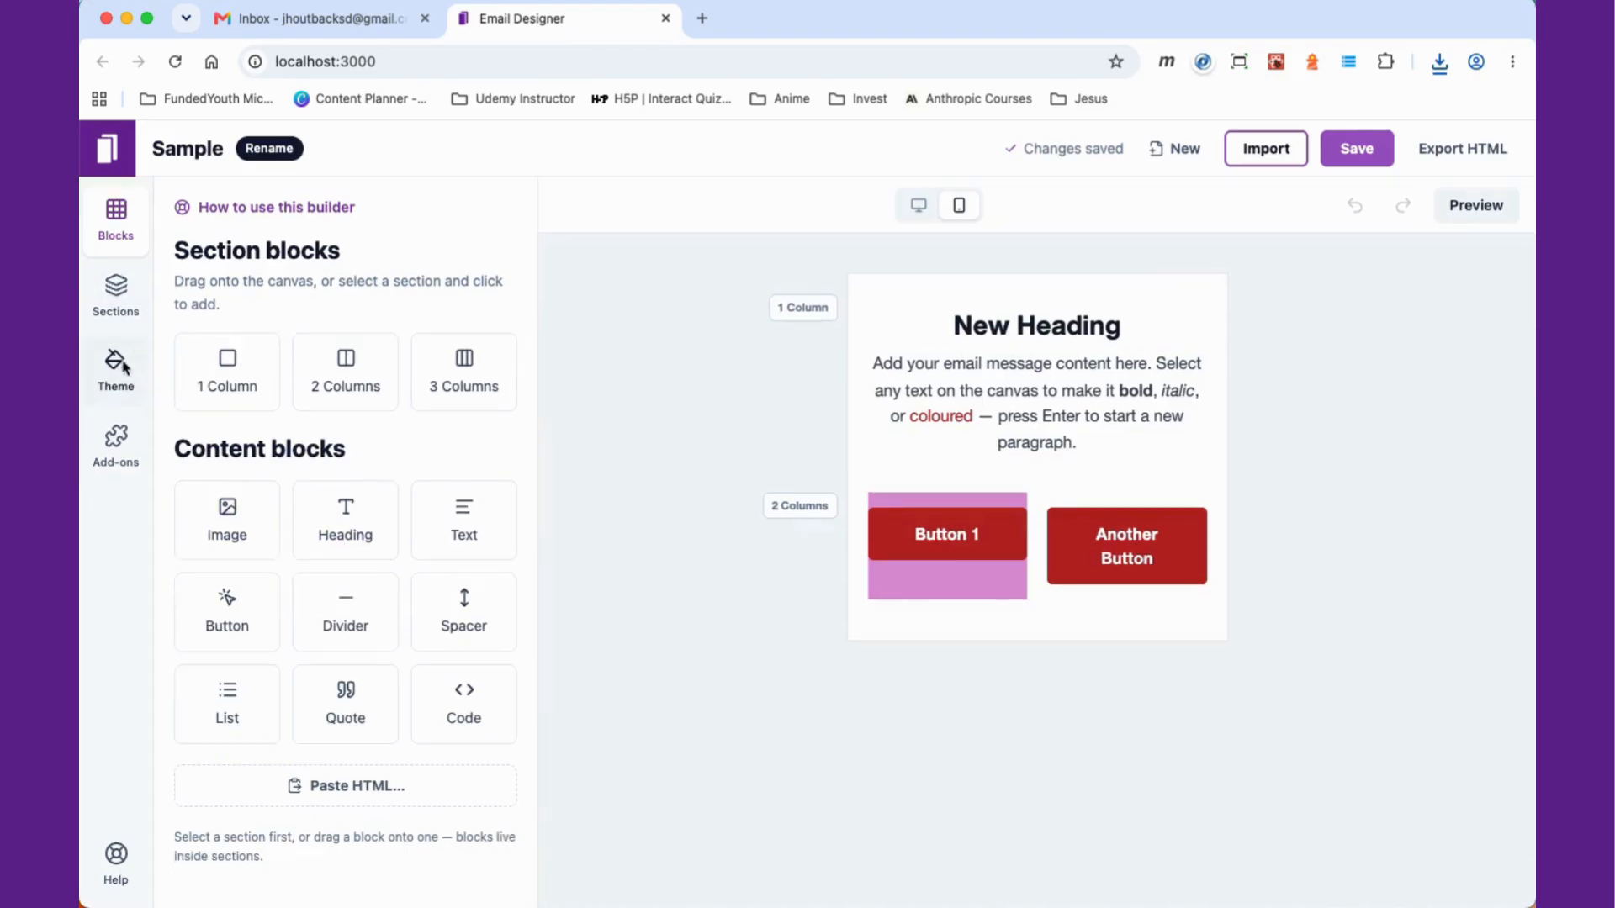
Step: Browse the Theme panel's preset list and its width, font, typography and colour settings
{"action": "left_click", "coordinate": [119, 293]}
{"action": "left_click", "coordinate": [116, 367]}
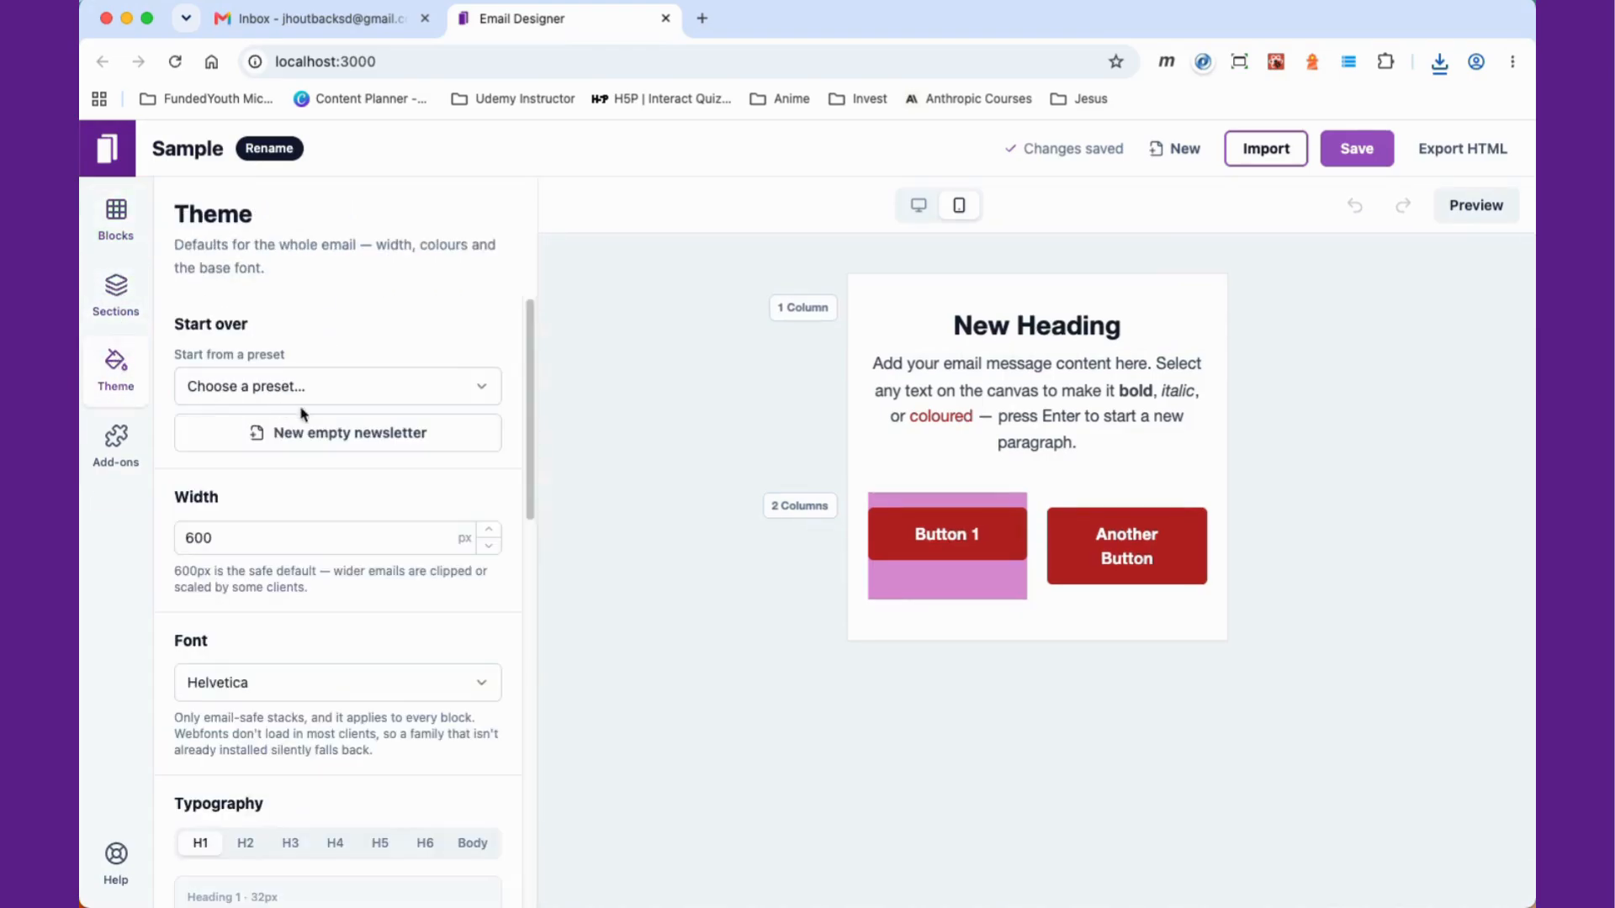
{"action": "left_click", "coordinate": [467, 394]}
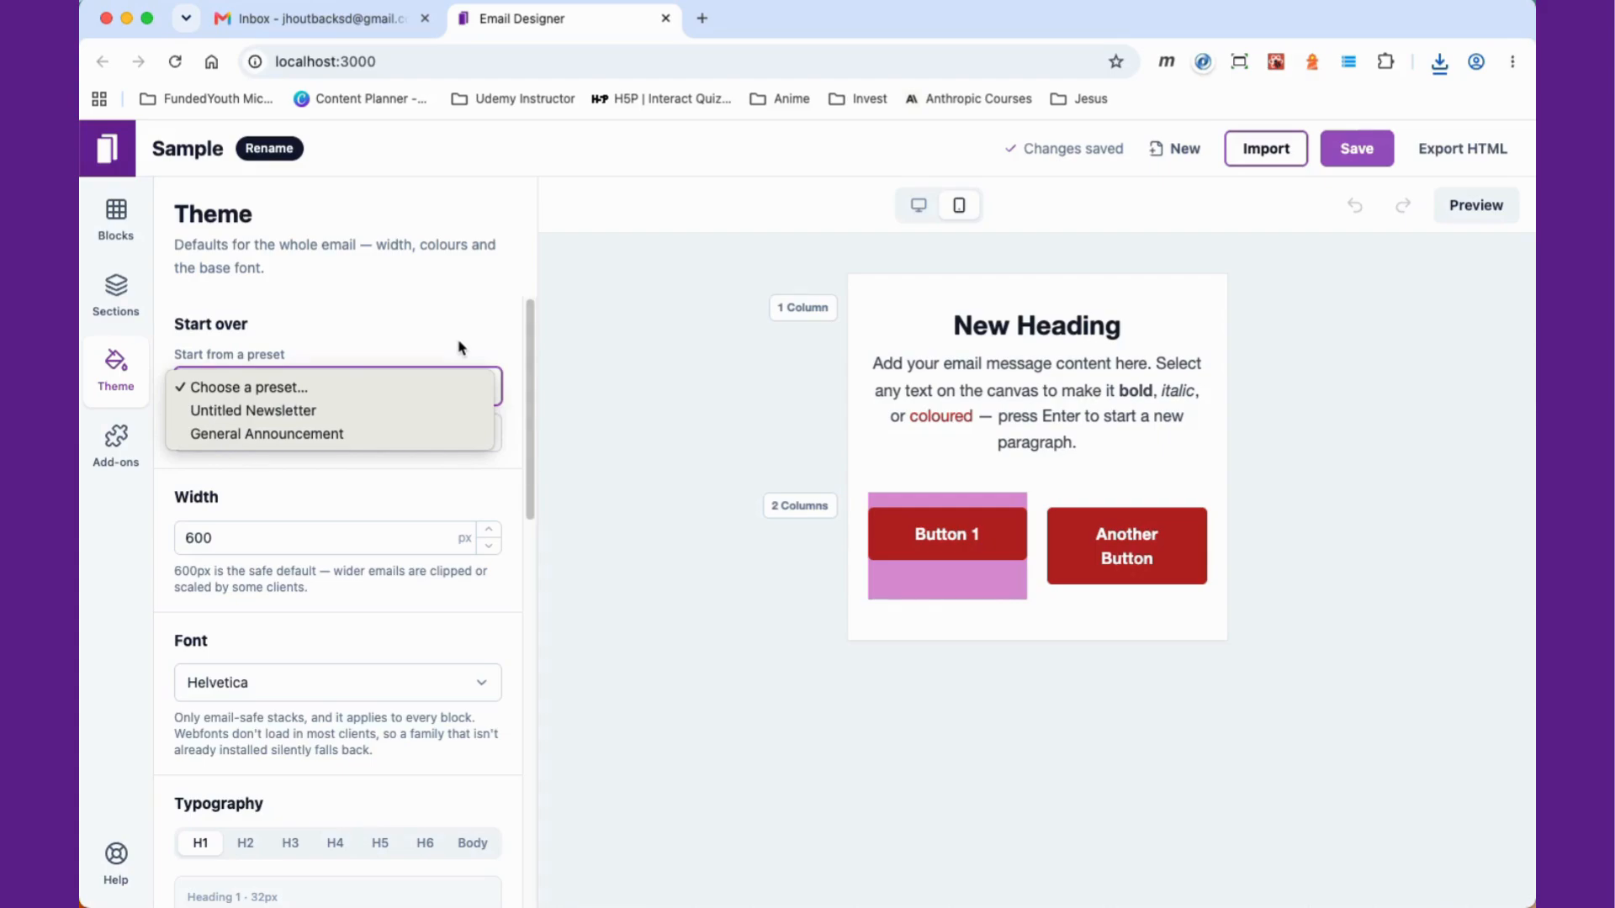
{"action": "left_click", "coordinate": [458, 347]}
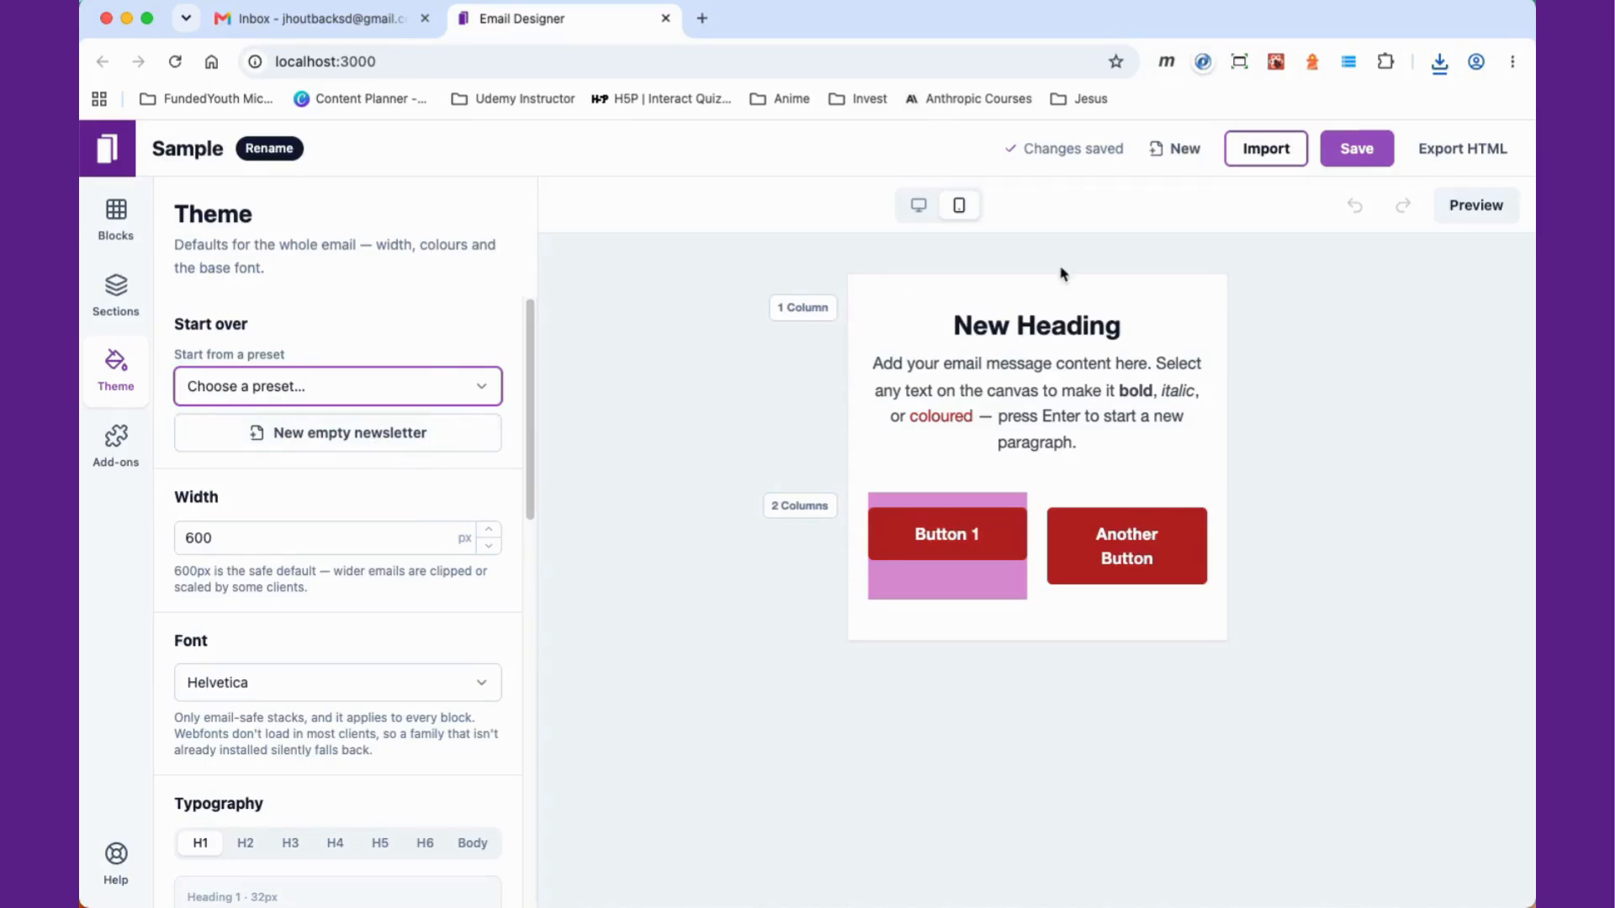
{"action": "scroll", "coordinate": [378, 541], "scroll_direction": "down", "scroll_amount": 3}
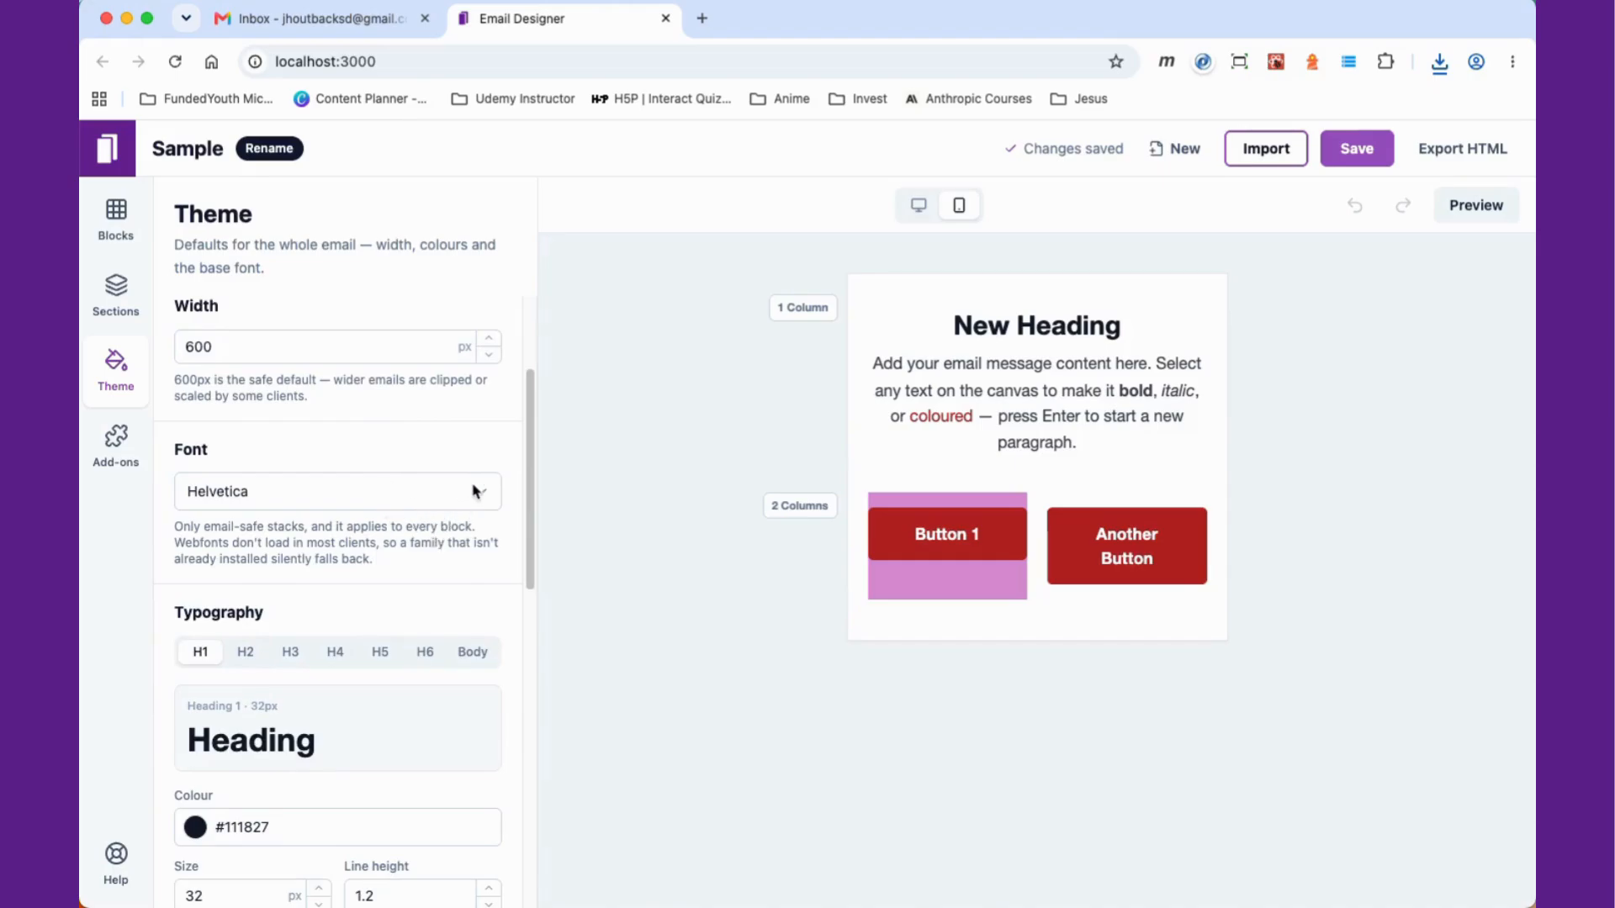
{"action": "scroll", "coordinate": [466, 504], "scroll_direction": "down", "scroll_amount": 2}
{"action": "scroll", "coordinate": [461, 515], "scroll_direction": "down", "scroll_amount": 4}
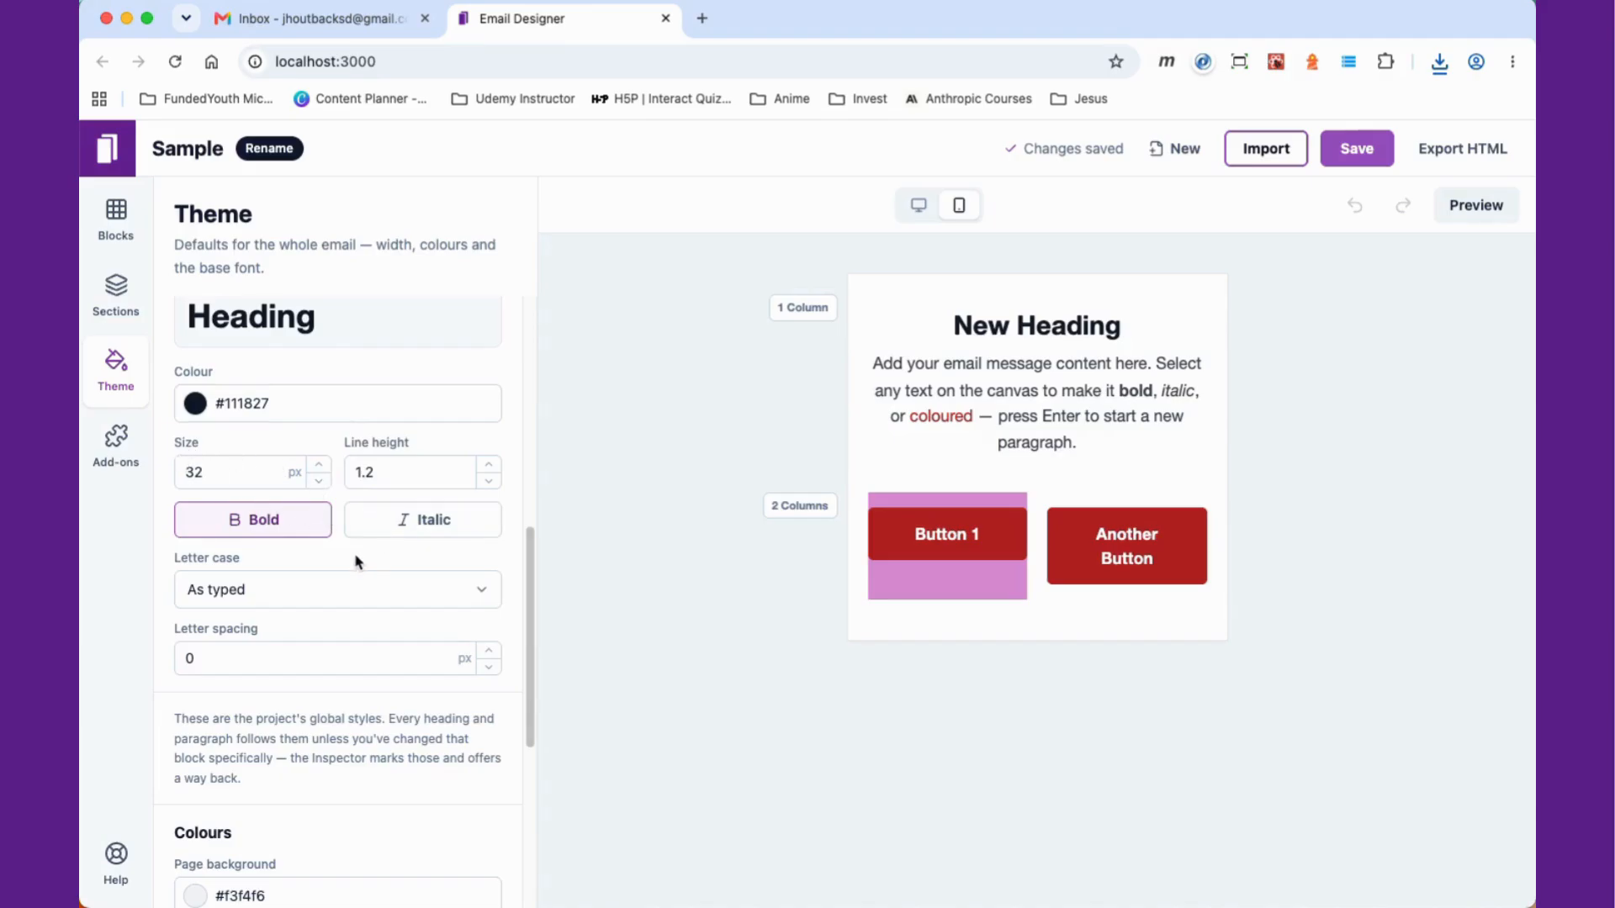
{"action": "scroll", "coordinate": [362, 591], "scroll_direction": "down", "scroll_amount": 6}
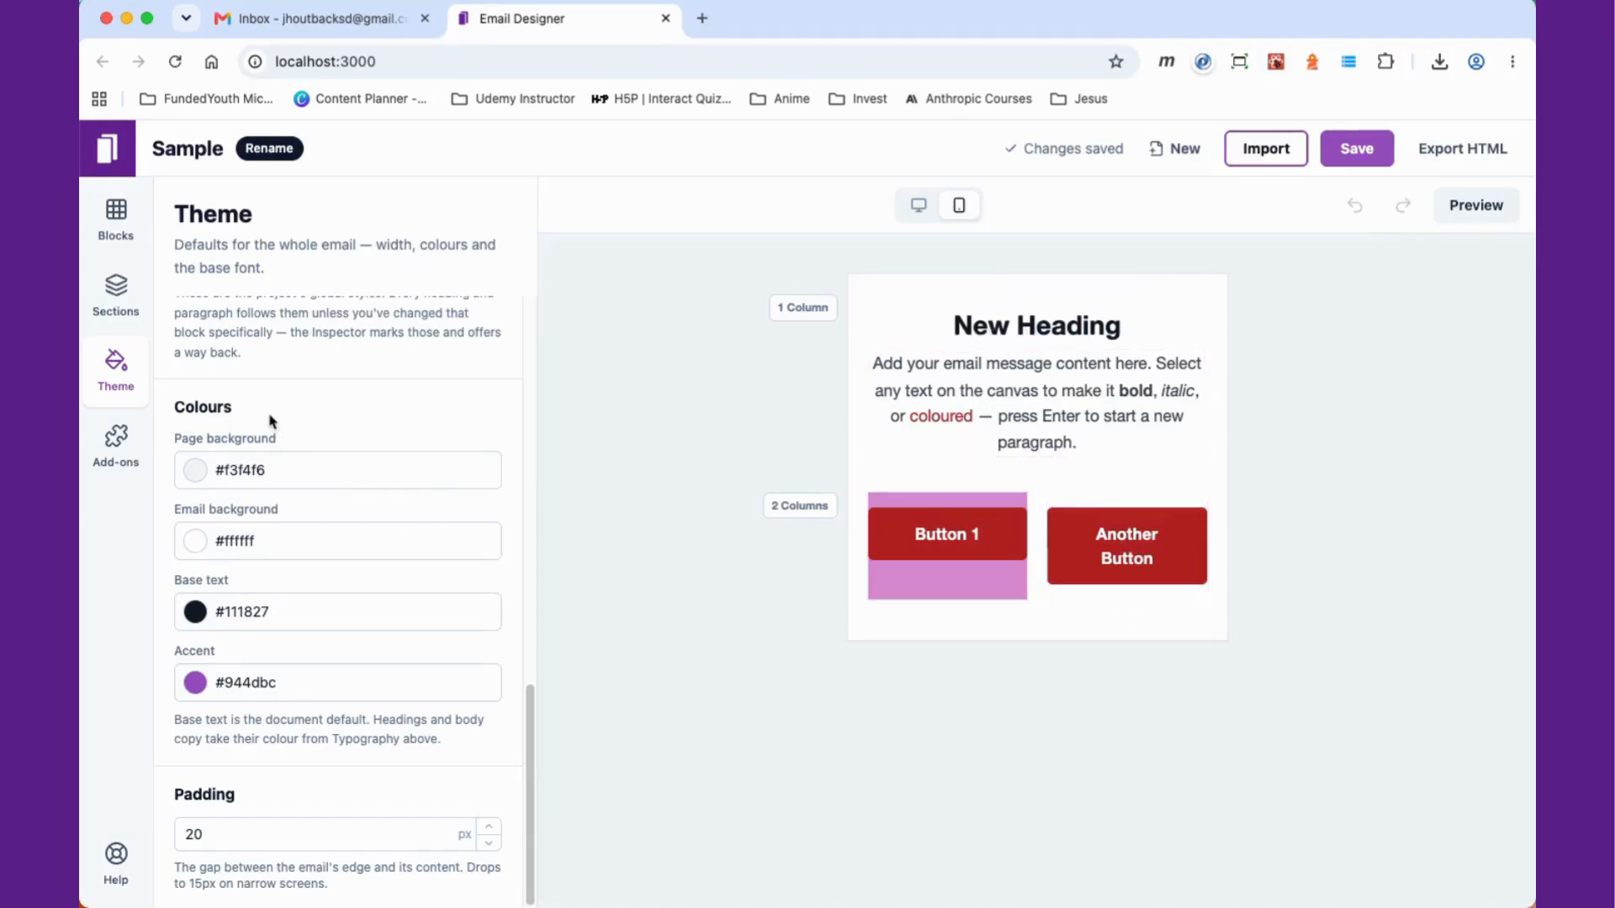
Step: Look over the Add-ons panel and read through the Help notes
{"action": "left_click", "coordinate": [119, 442]}
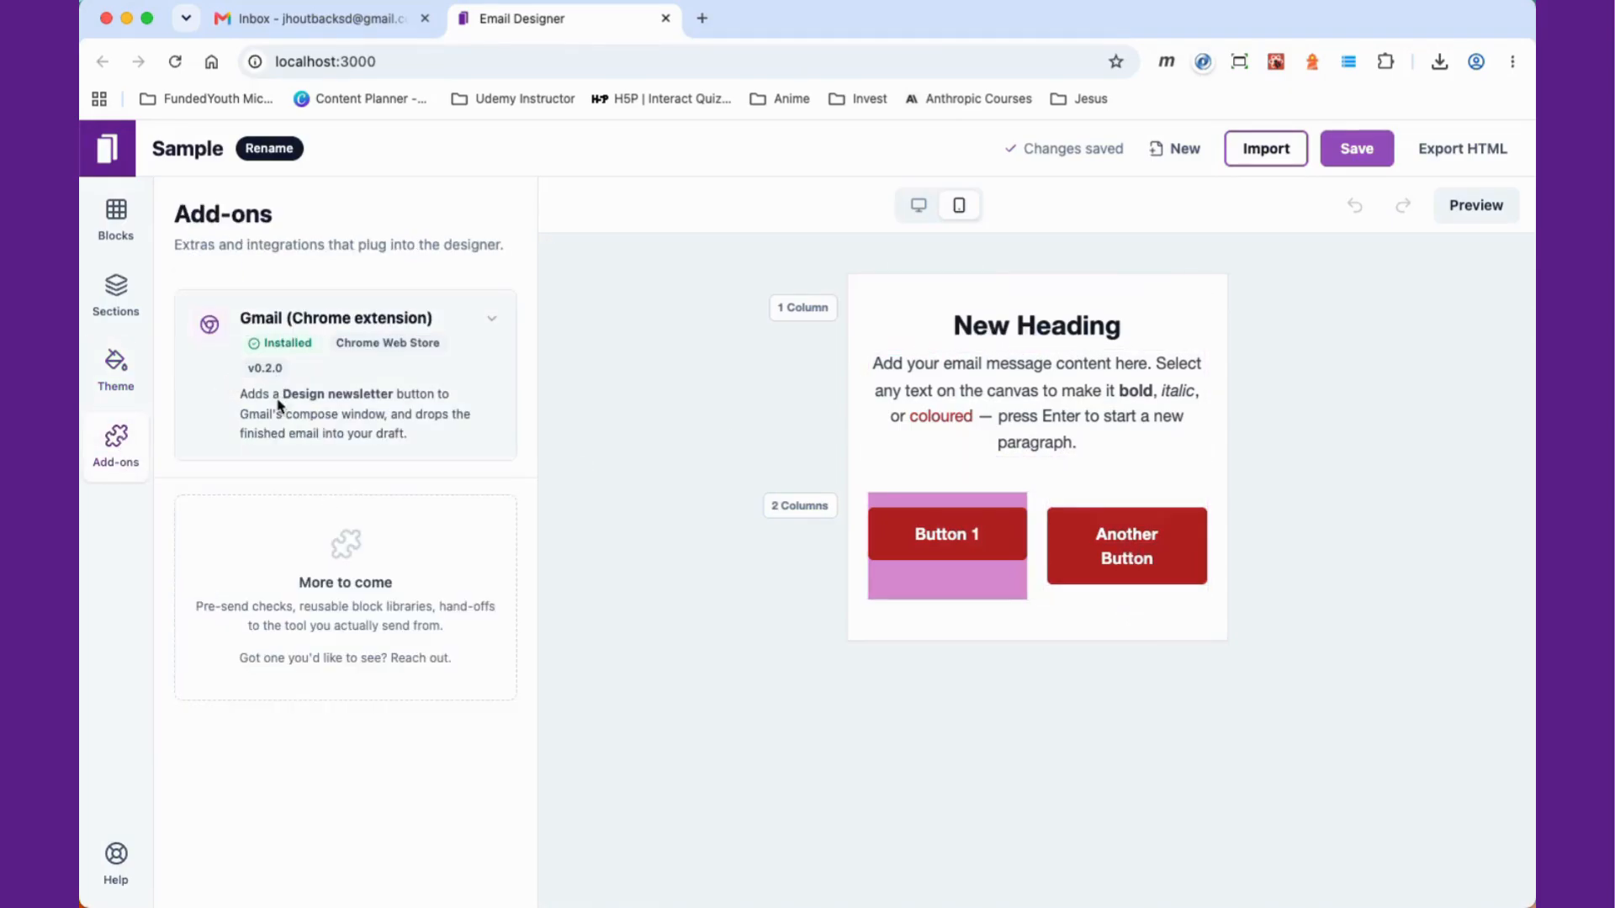
{"action": "left_click", "coordinate": [116, 864]}
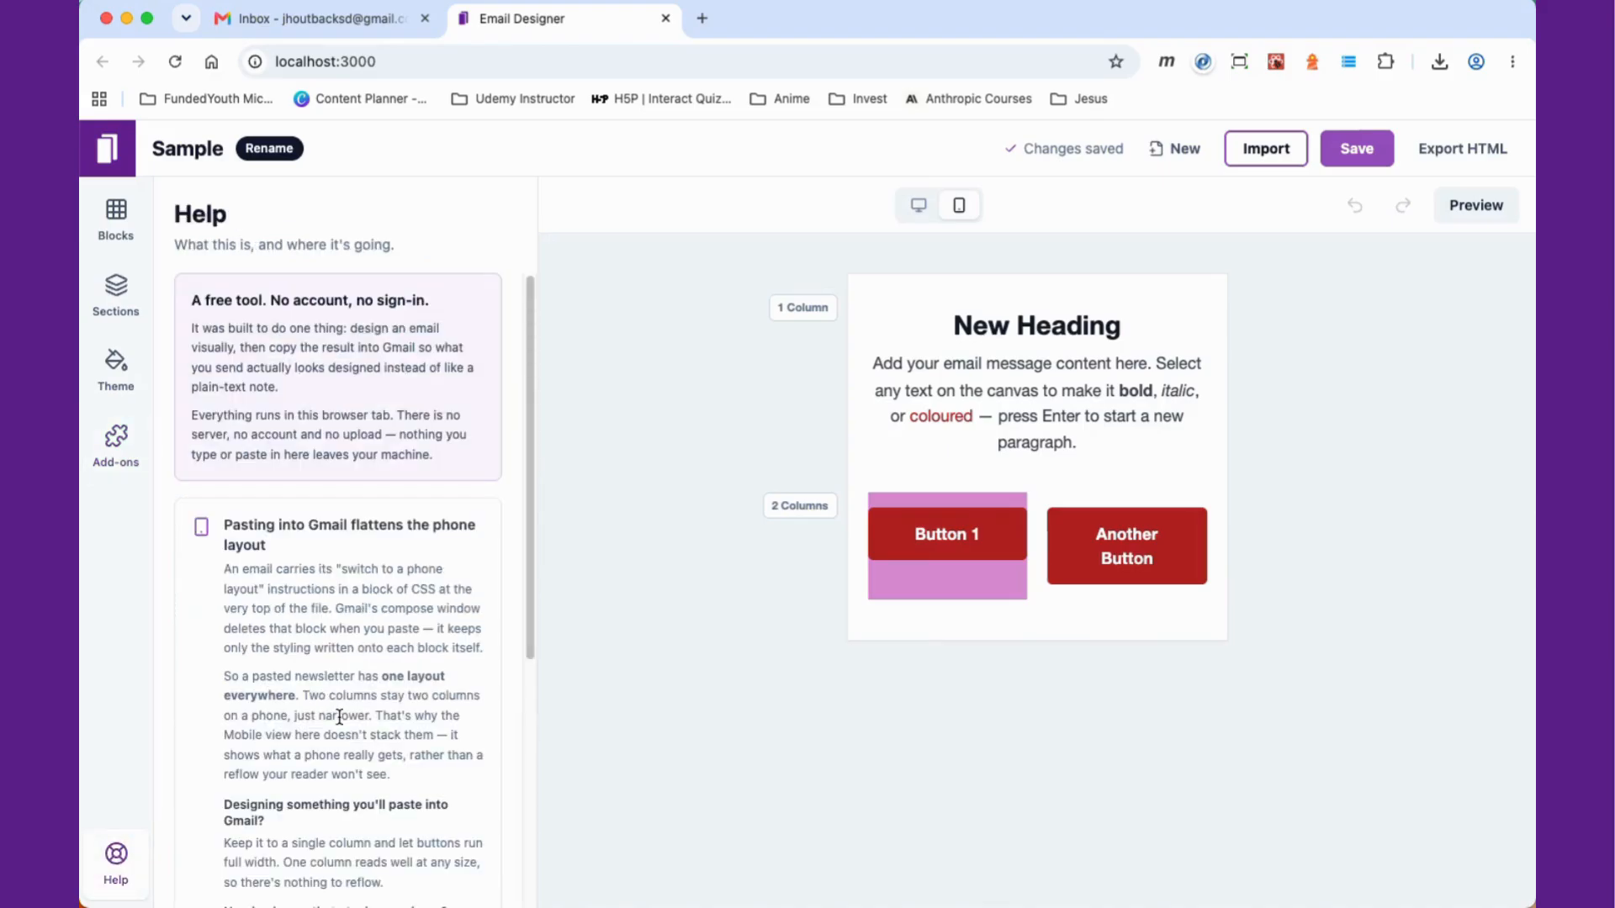
{"action": "scroll", "coordinate": [345, 701], "scroll_direction": "down", "scroll_amount": 10}
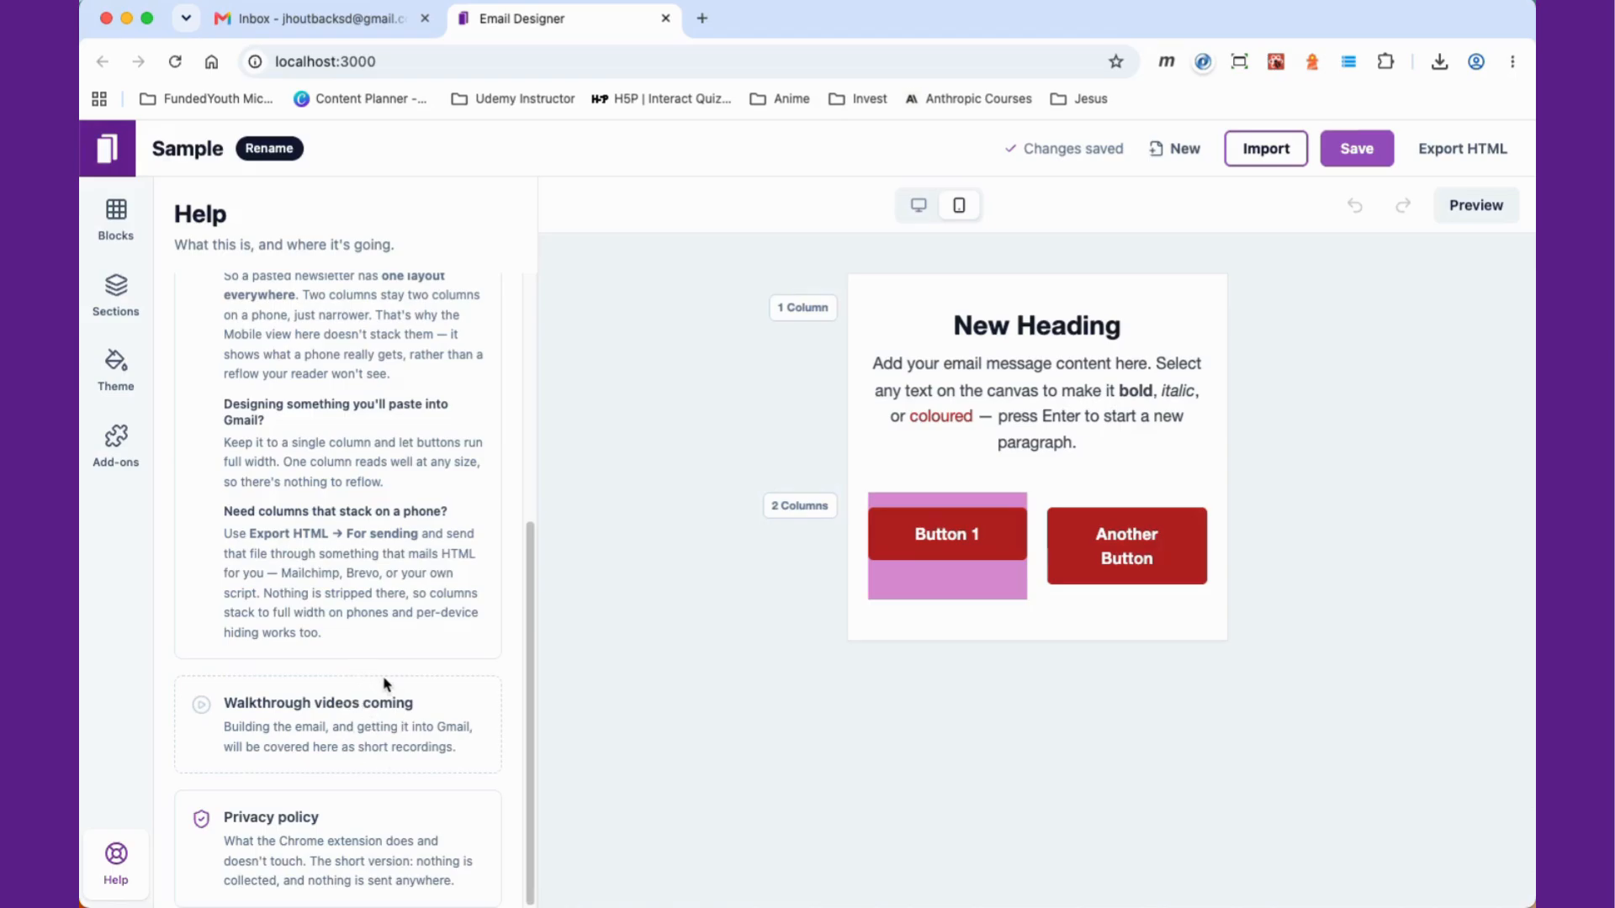
Step: Toggle the canvas between the desktop and mobile width views
{"action": "scroll", "coordinate": [387, 611], "scroll_direction": "up", "scroll_amount": 5}
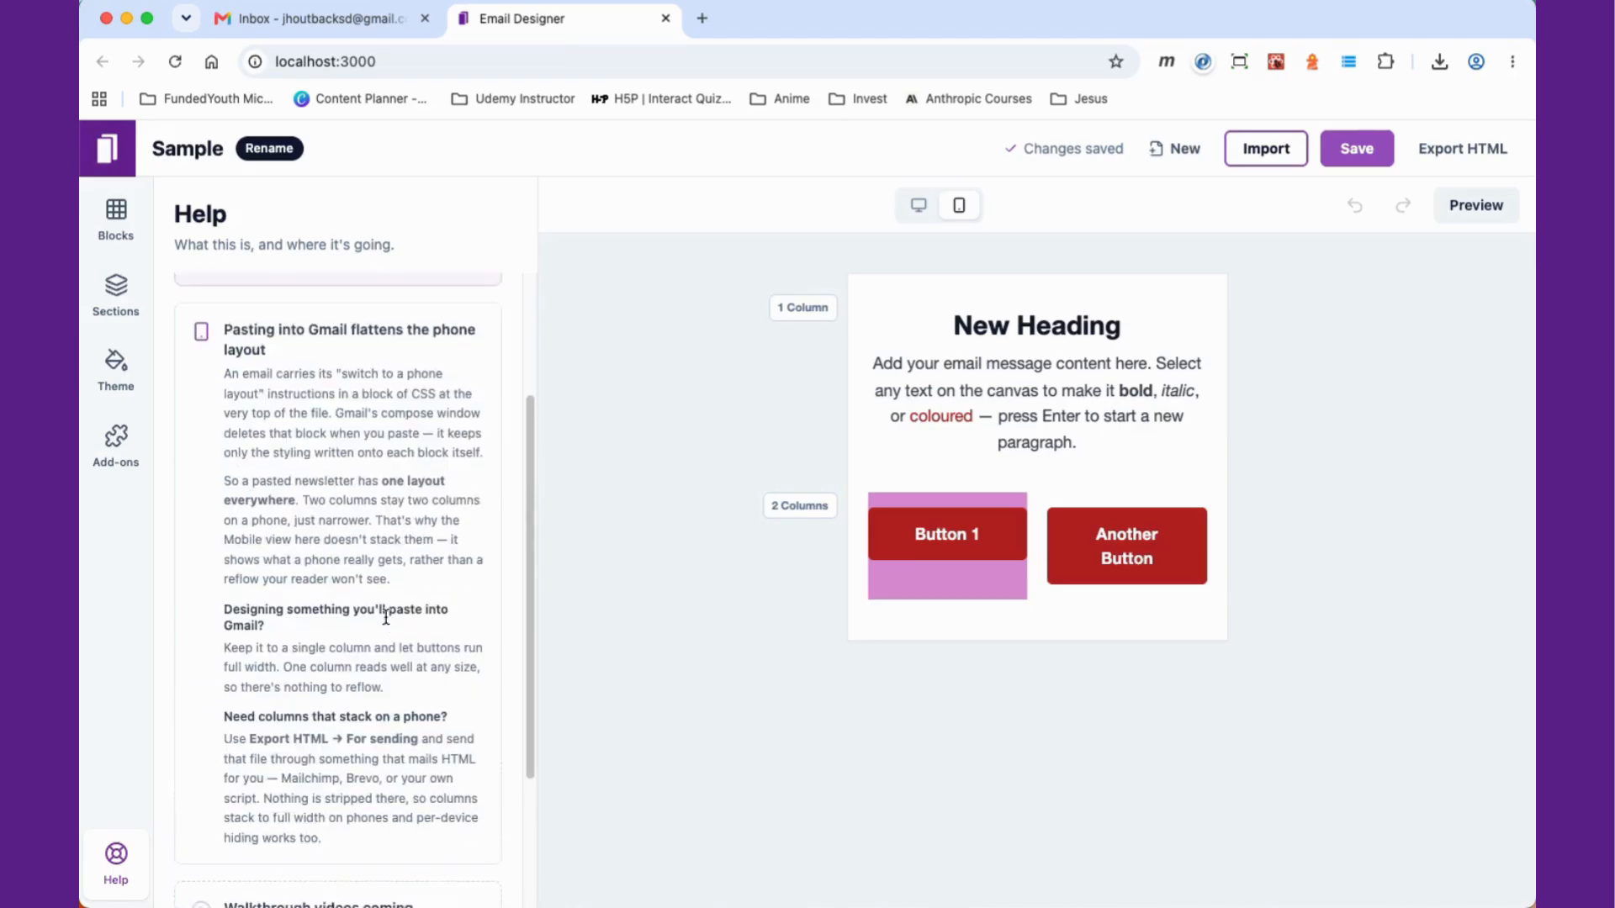
{"action": "left_click", "coordinate": [919, 206]}
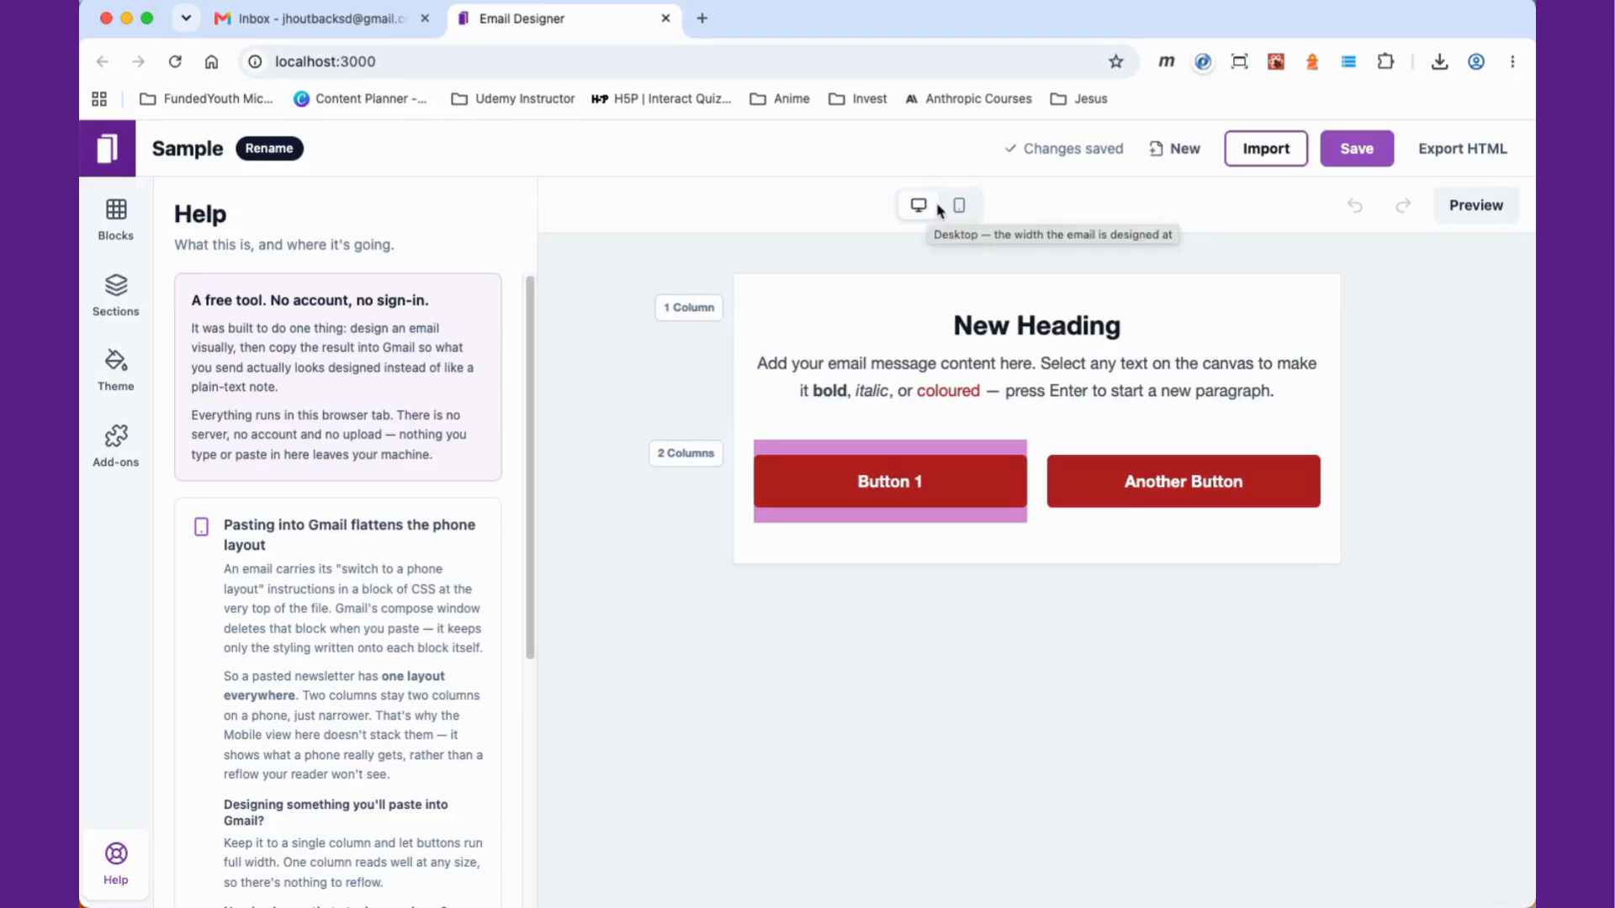
{"action": "left_click", "coordinate": [959, 206]}
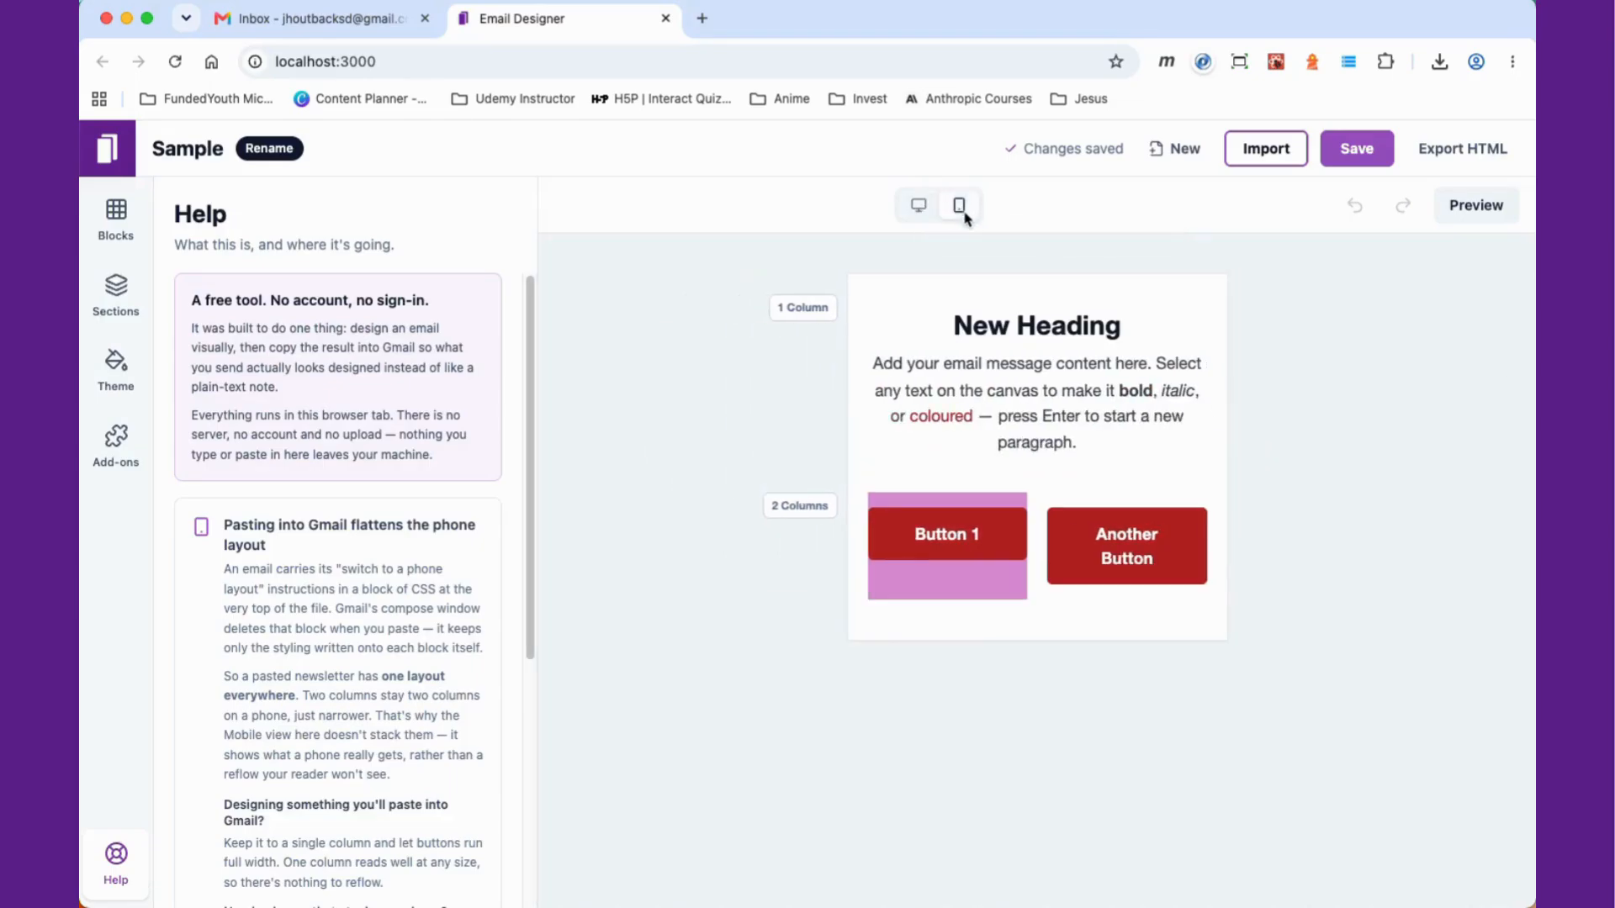
Step: Open the preview of the newsletter and compare its desktop and phone widths
{"action": "left_click", "coordinate": [1476, 210]}
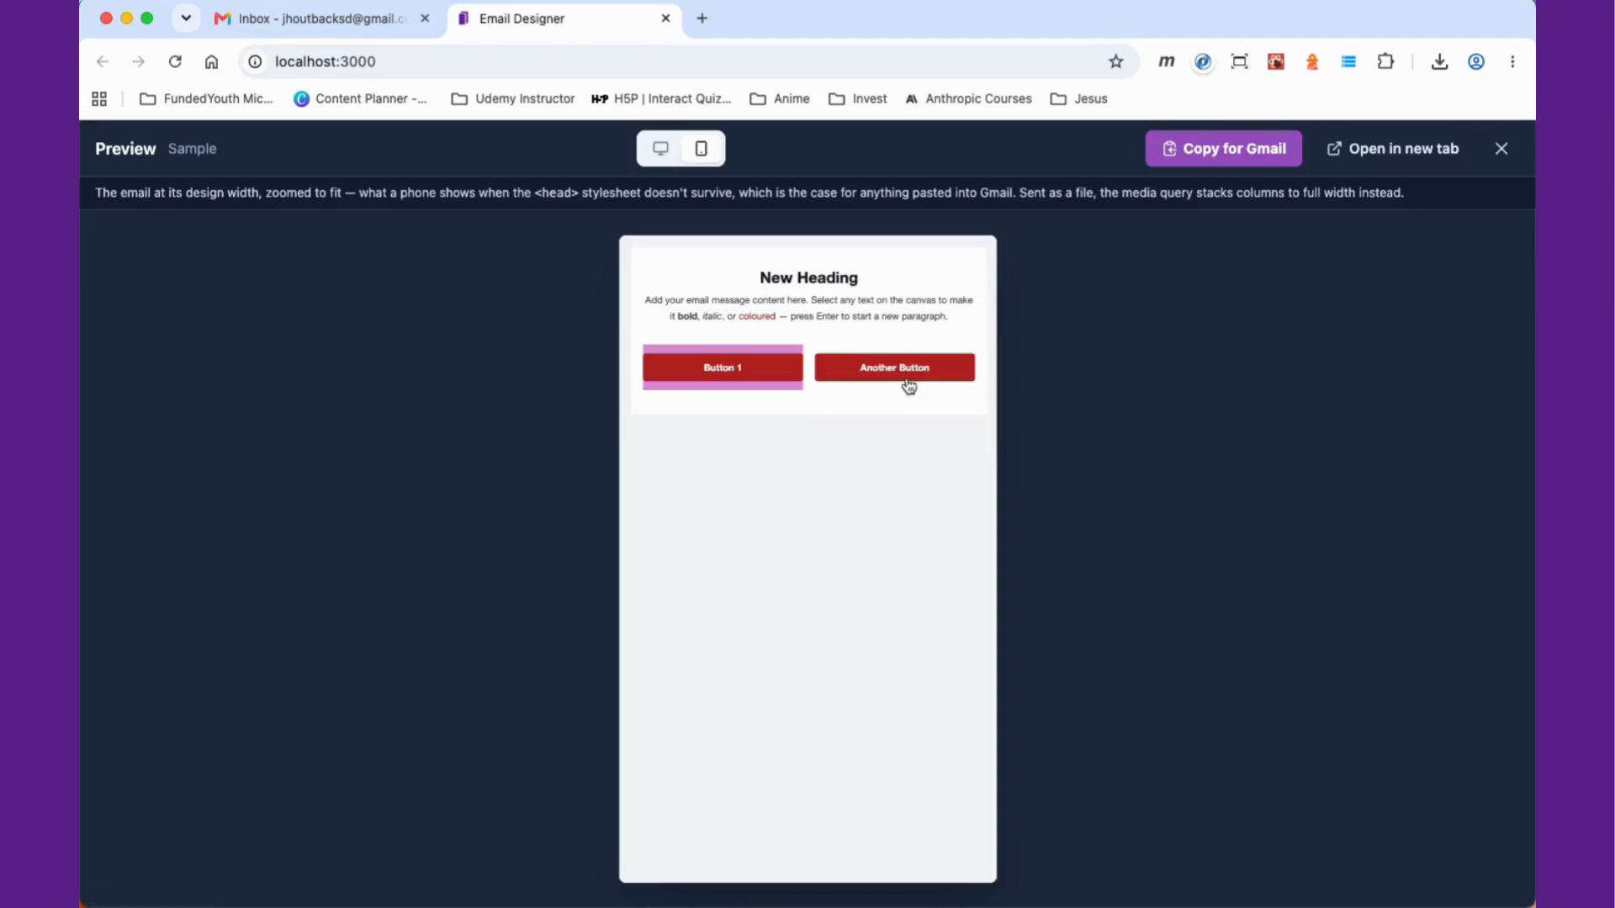
{"action": "left_click", "coordinate": [660, 149]}
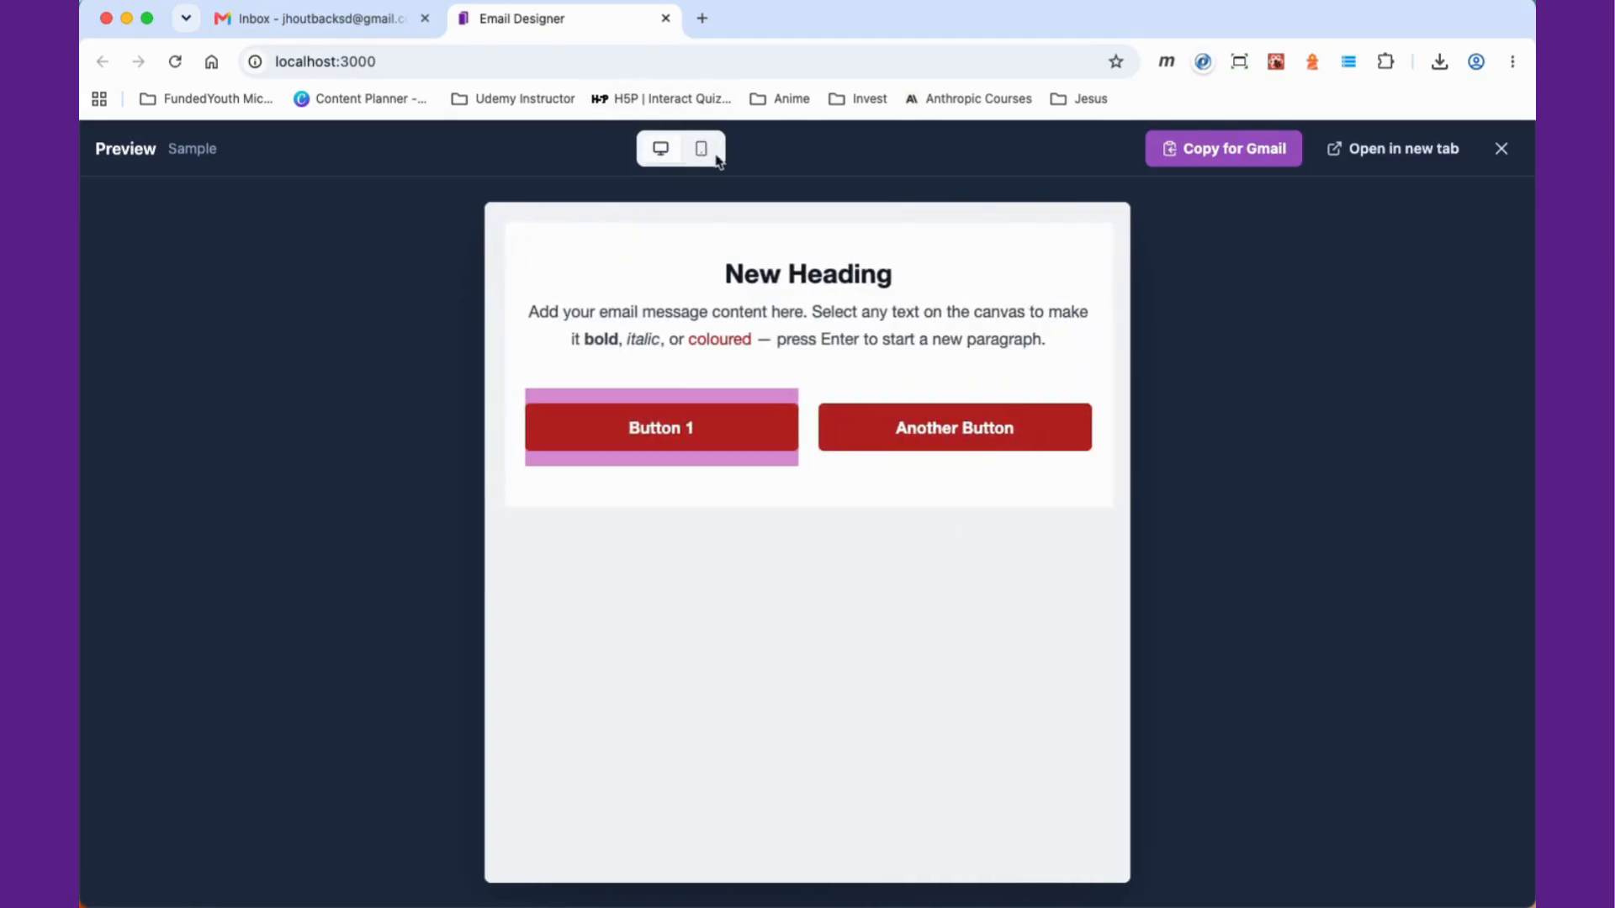
{"action": "left_click", "coordinate": [701, 149]}
Step: Open the preview in a new browser tab, close that tab, and exit the preview
{"action": "left_click", "coordinate": [1401, 159]}
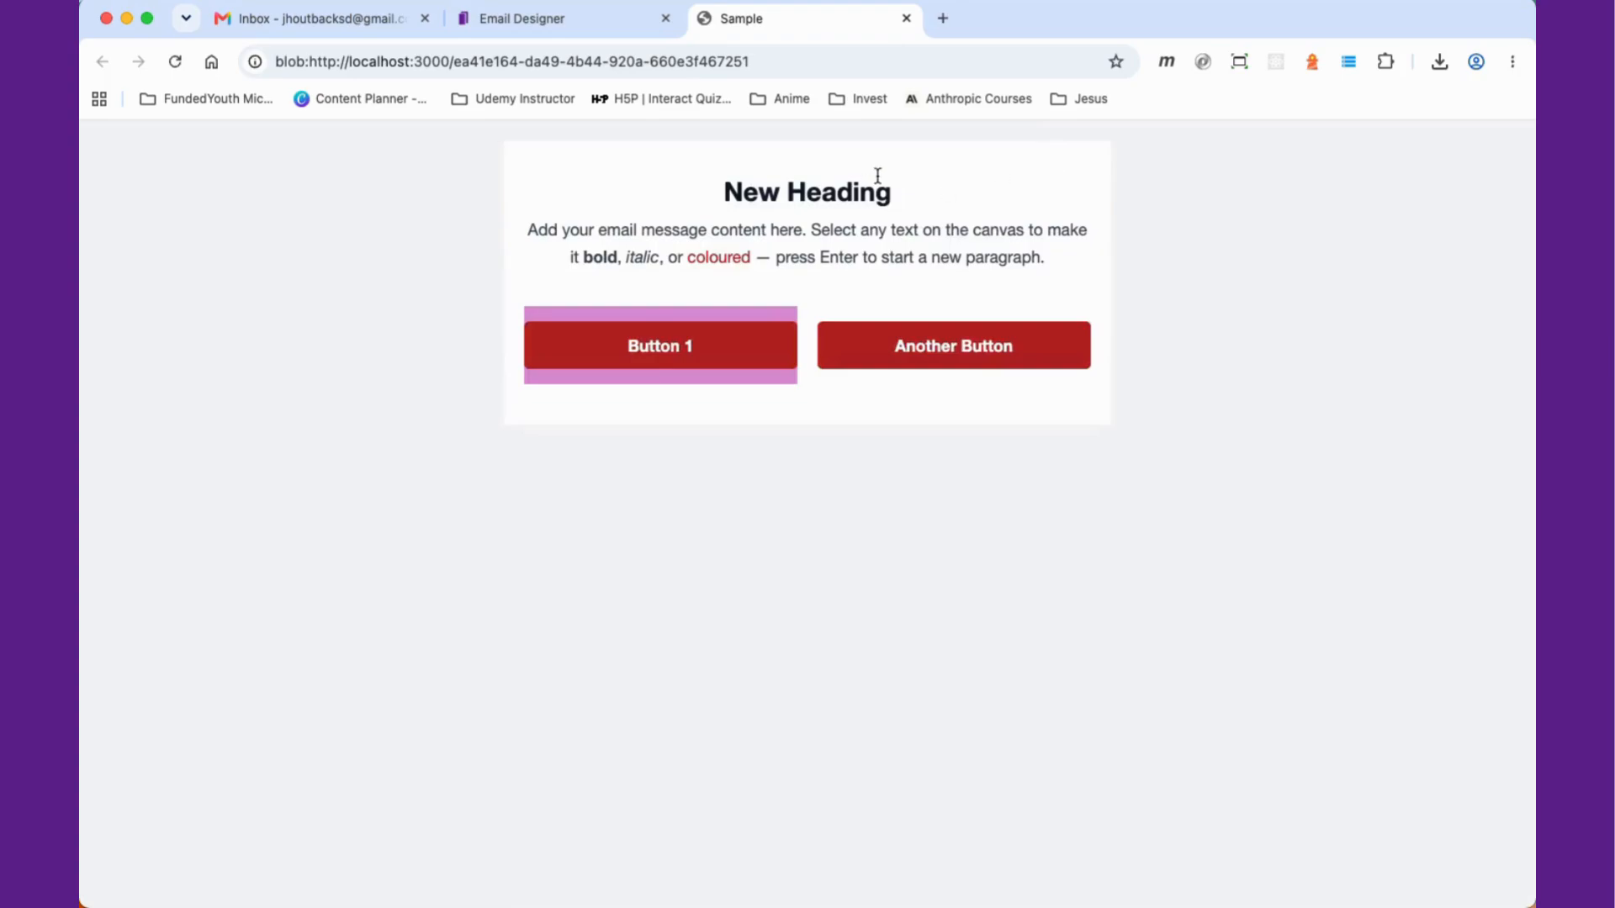
{"action": "left_click", "coordinate": [907, 18]}
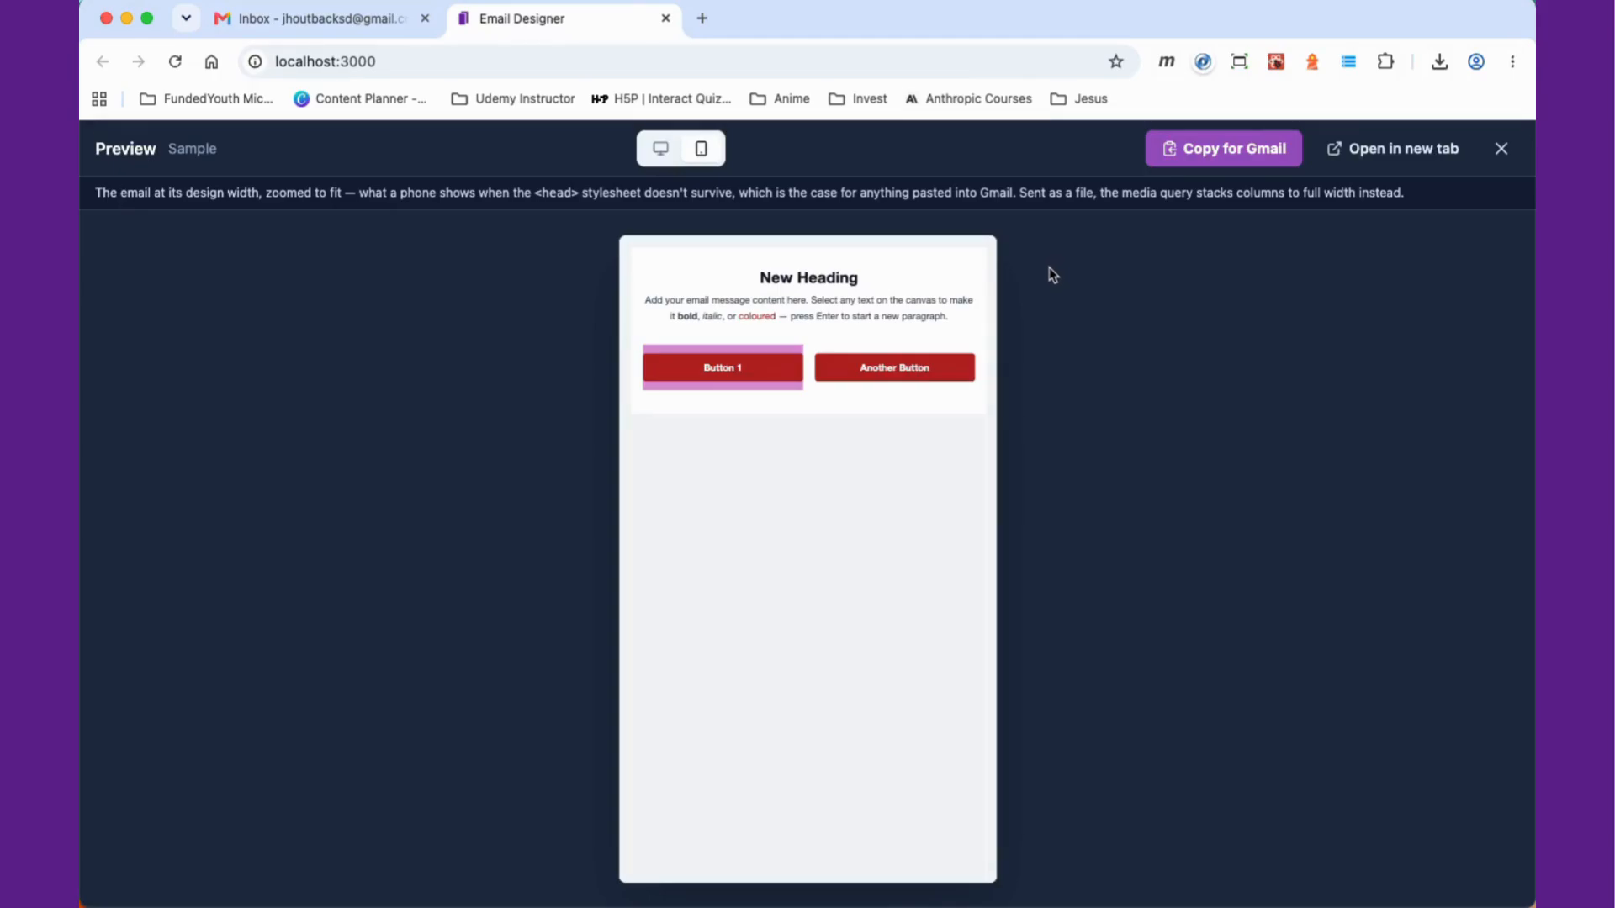
{"action": "left_click", "coordinate": [1502, 149]}
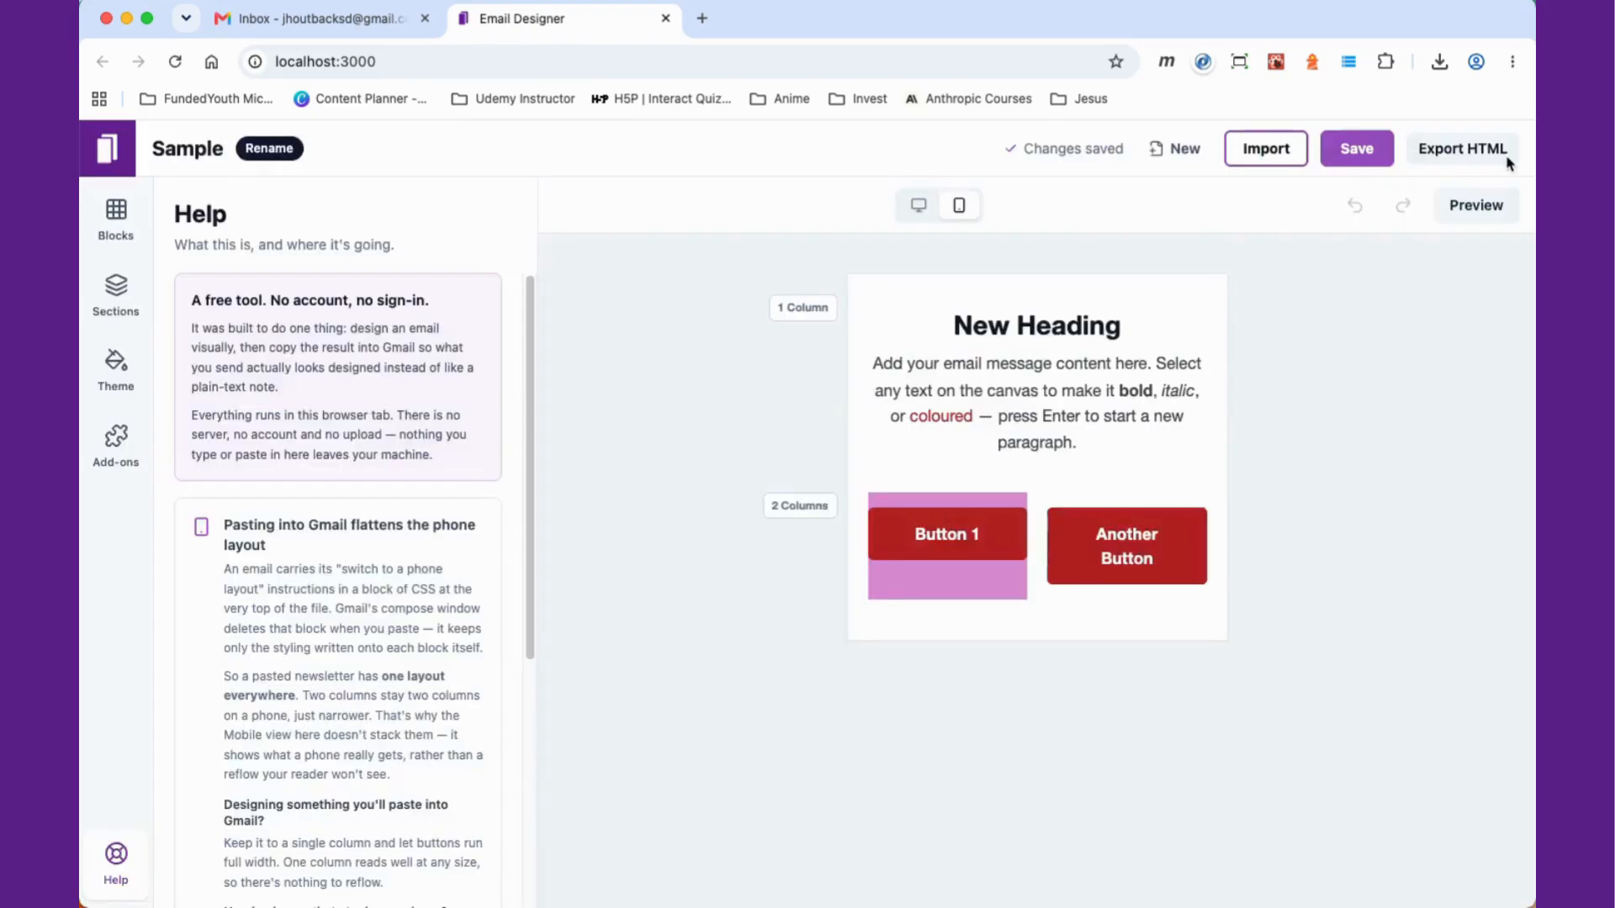